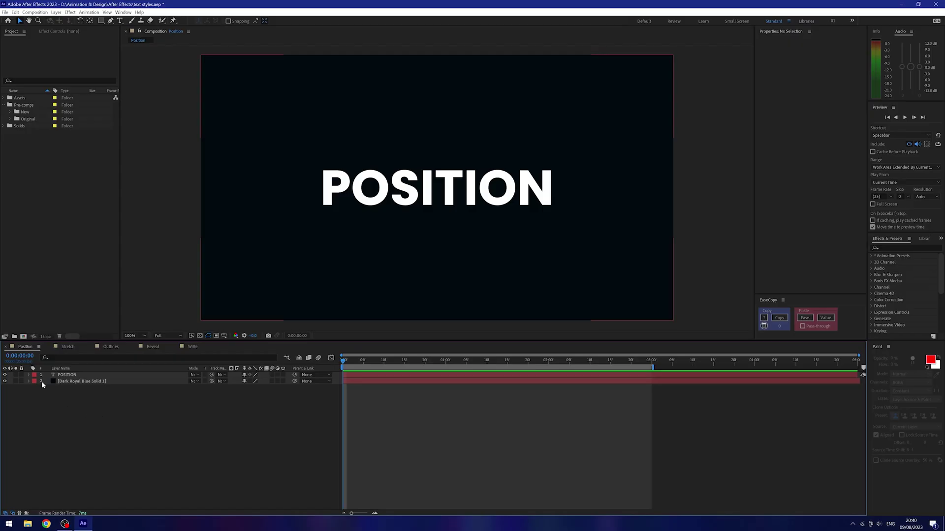
# - Select the POSITION text layer above the blue solid and expand its properties
pyautogui.click(518, 246)
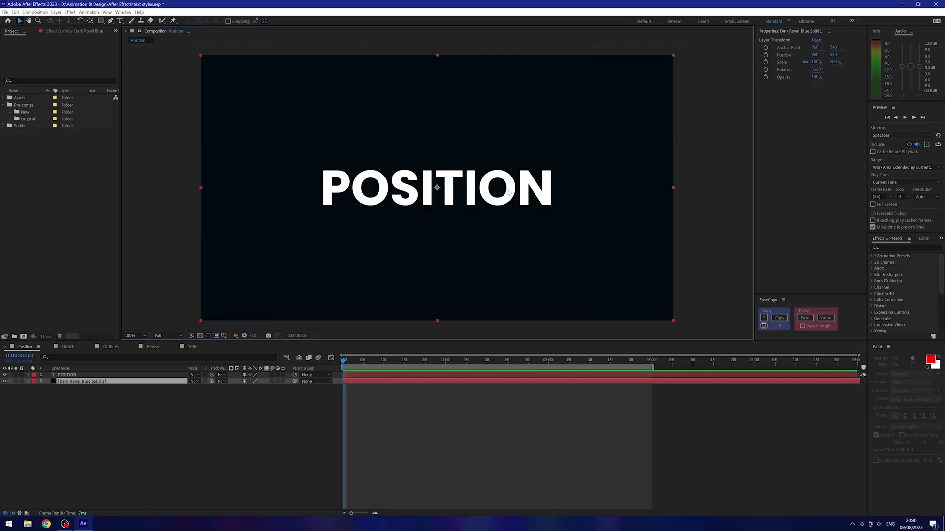
pyautogui.click(182, 445)
pyautogui.click(72, 375)
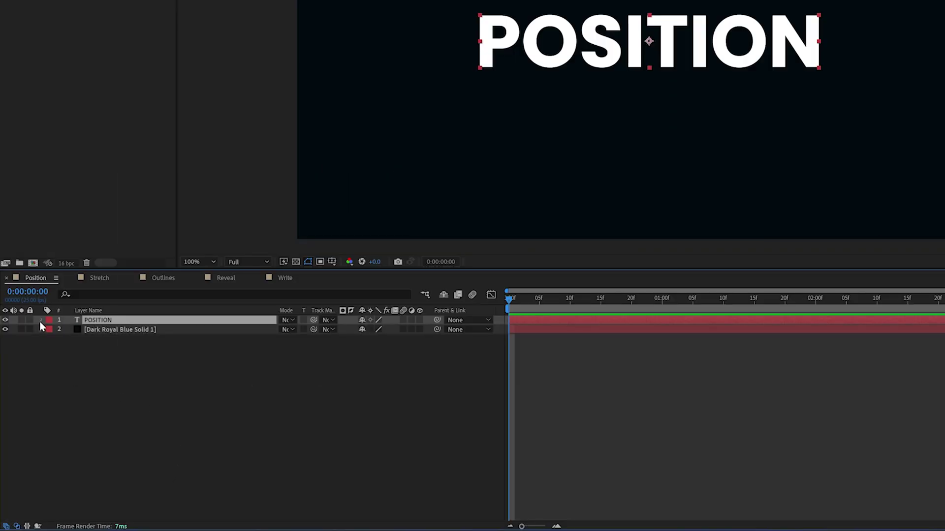
pyautogui.click(41, 320)
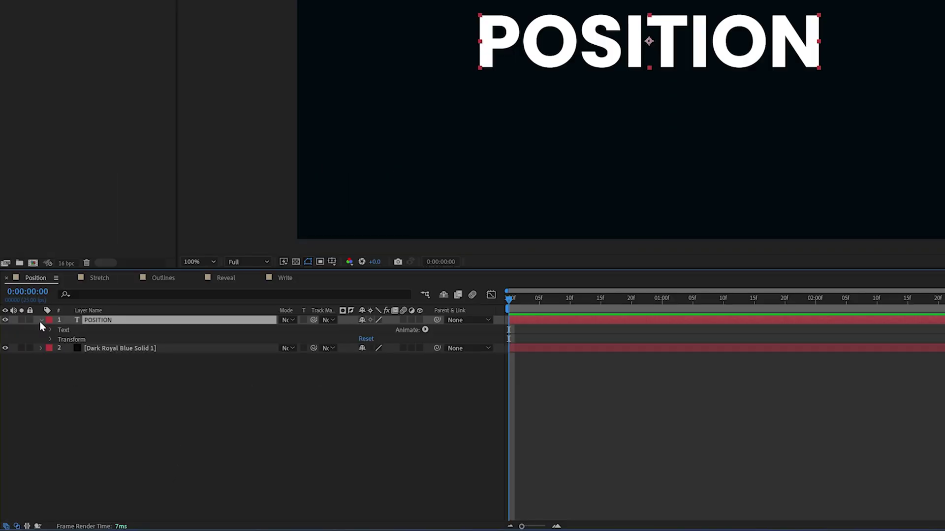
# - Add a Position animator to the POSITION text and expand Range Selector 1 and its Advanced group
pyautogui.click(425, 330)
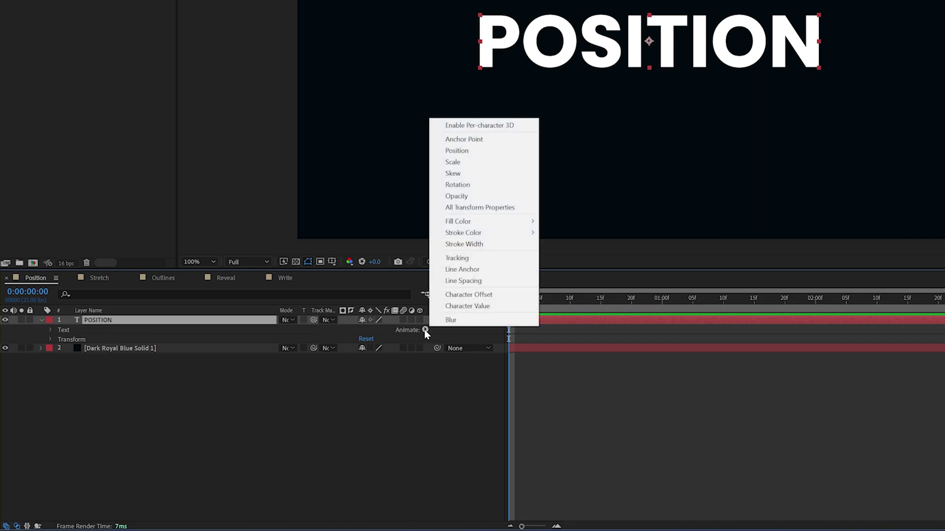
pyautogui.click(465, 151)
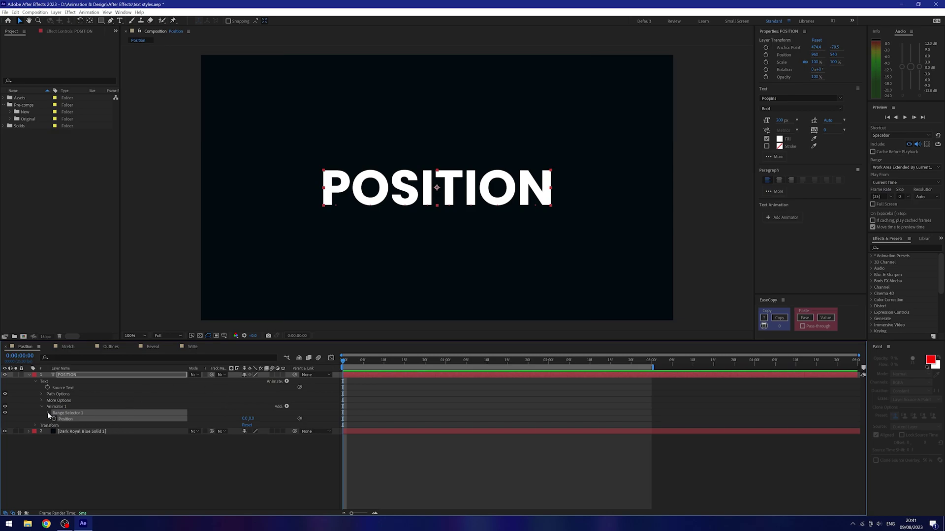
pyautogui.click(48, 413)
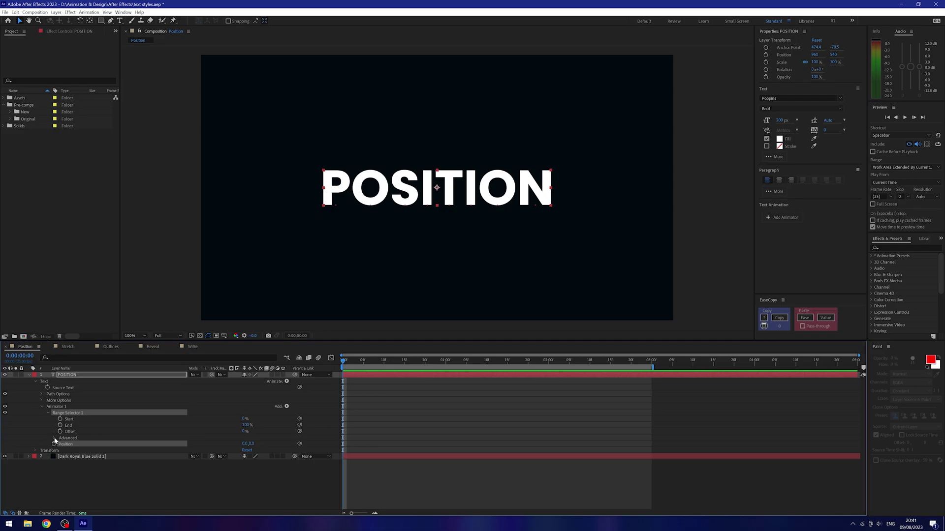
pyautogui.click(53, 438)
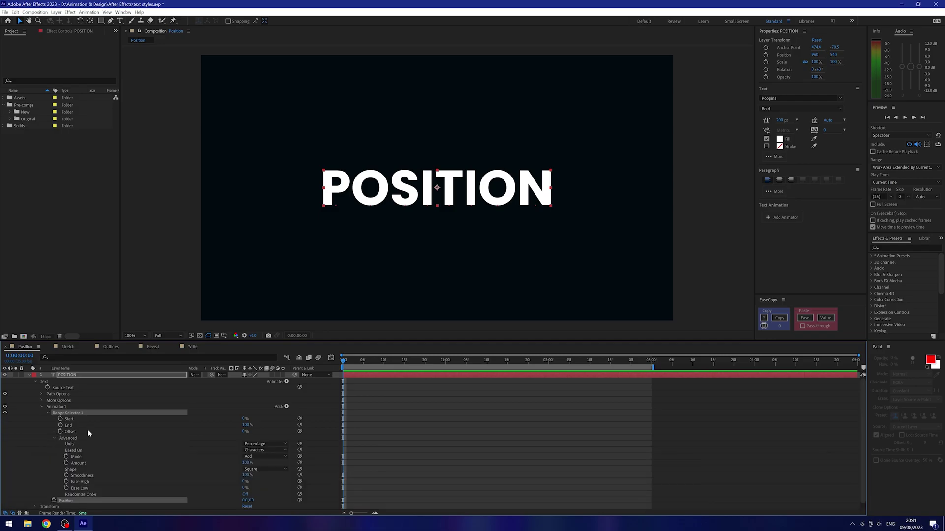
pyautogui.click(473, 449)
pyautogui.scroll(1, 474, 445)
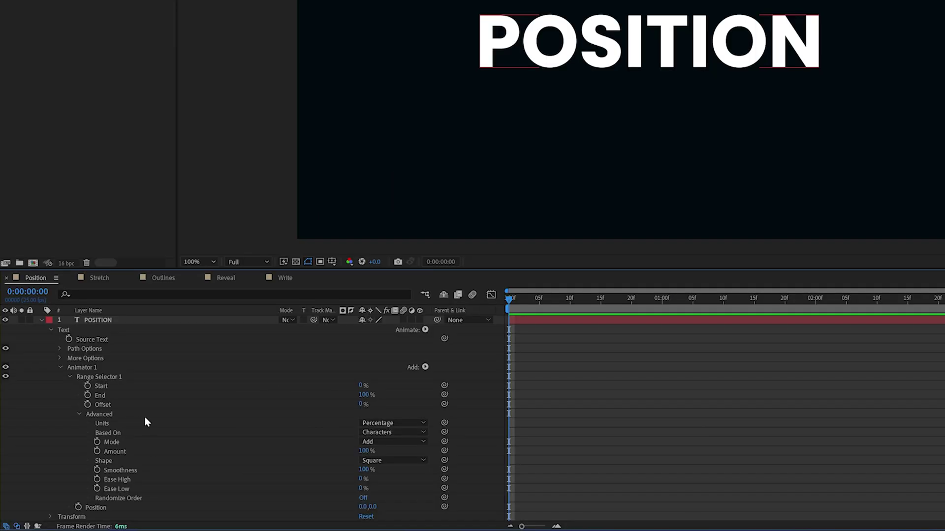
pyautogui.click(108, 378)
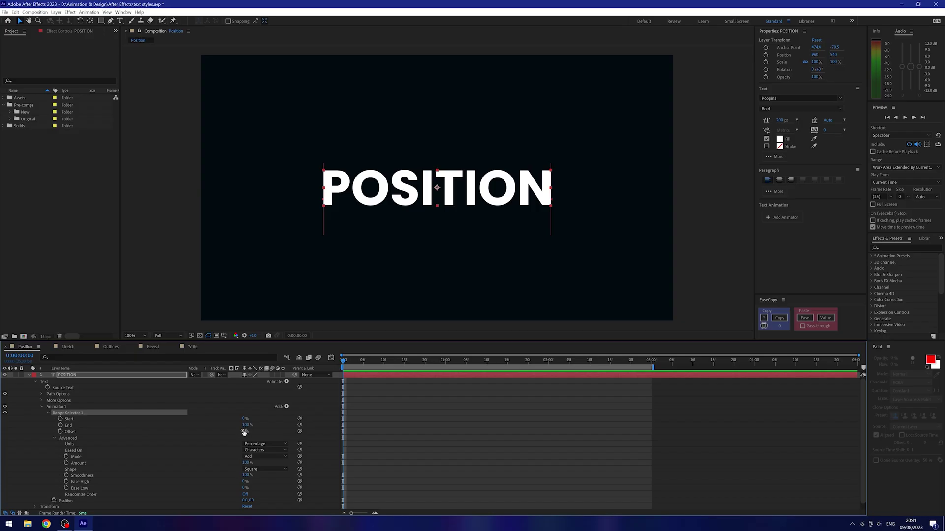
# - Try scrubbing the range selector Offset, then set it to 0%
pyautogui.moveTo(362, 405); pyautogui.dragTo(387, 405)
pyautogui.moveTo(261, 432)
pyautogui.mouseDown()
pyautogui.moveTo(199, 439)
pyautogui.moveTo(251, 444)
pyautogui.moveTo(250, 434)
pyautogui.moveTo(267, 435)
pyautogui.mouseUp()
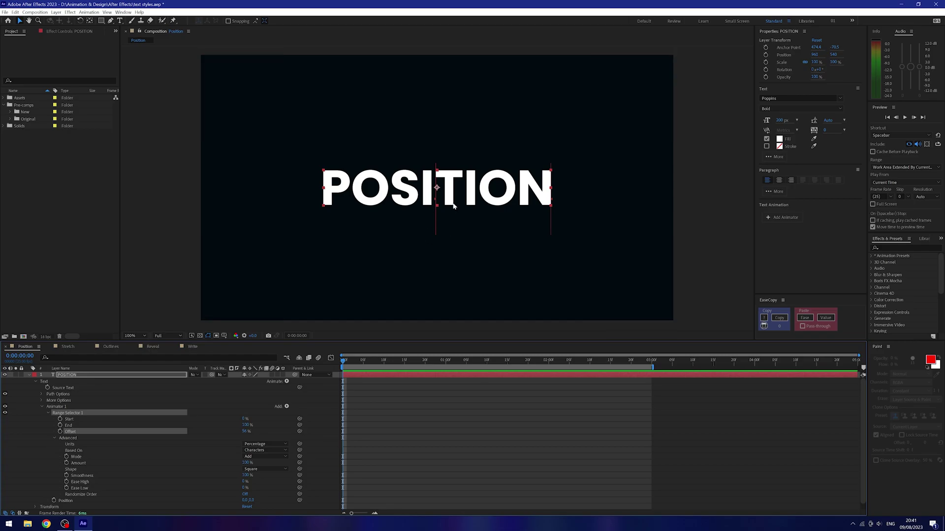
pyautogui.moveTo(245, 431); pyautogui.dragTo(242, 432)
pyautogui.click(247, 432)
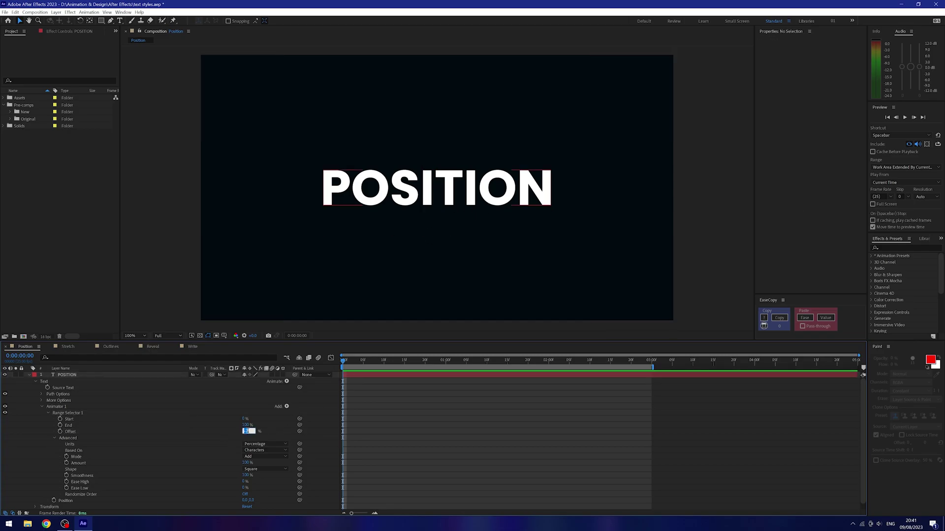
pyautogui.write('0')
pyautogui.press('Return')
# - Set the animator Position to 0.0, 100.0, shifting the text down
pyautogui.scroll(-1, 253, 435)
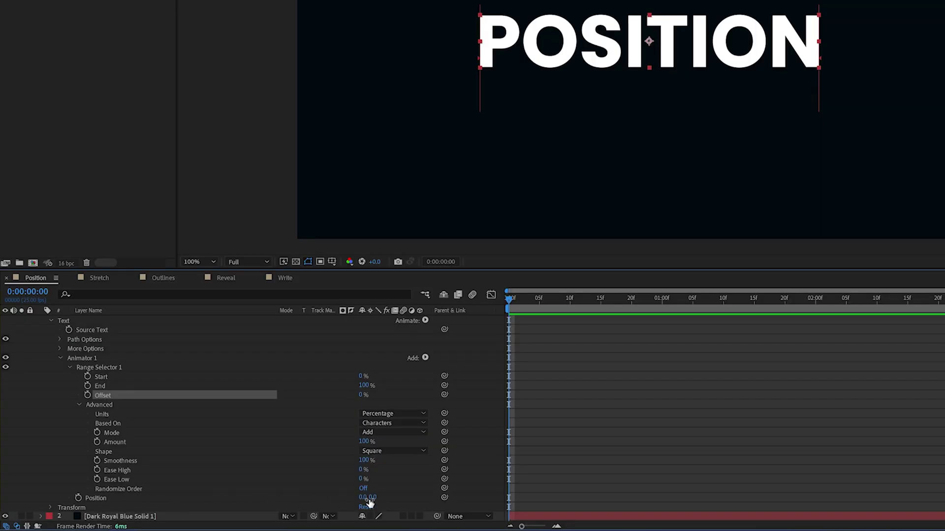
pyautogui.click(373, 497)
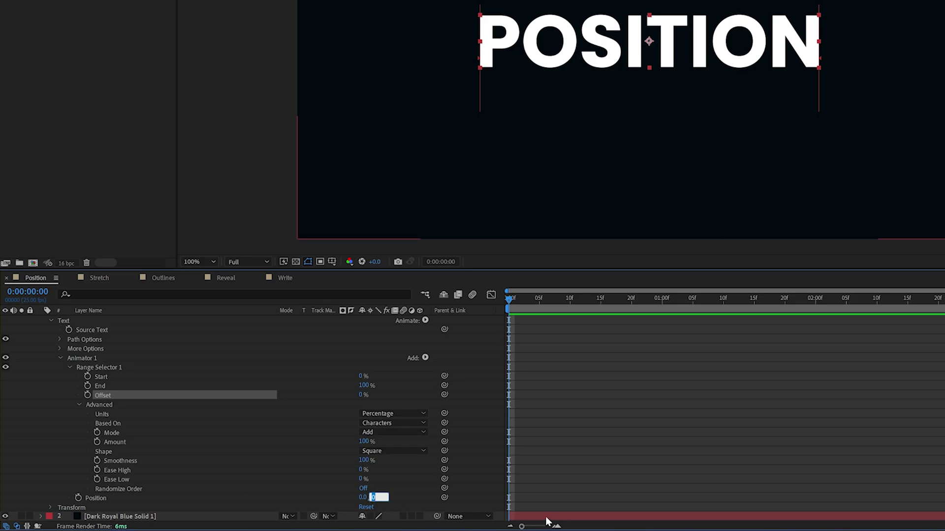
pyautogui.write('100')
pyautogui.press('Return')
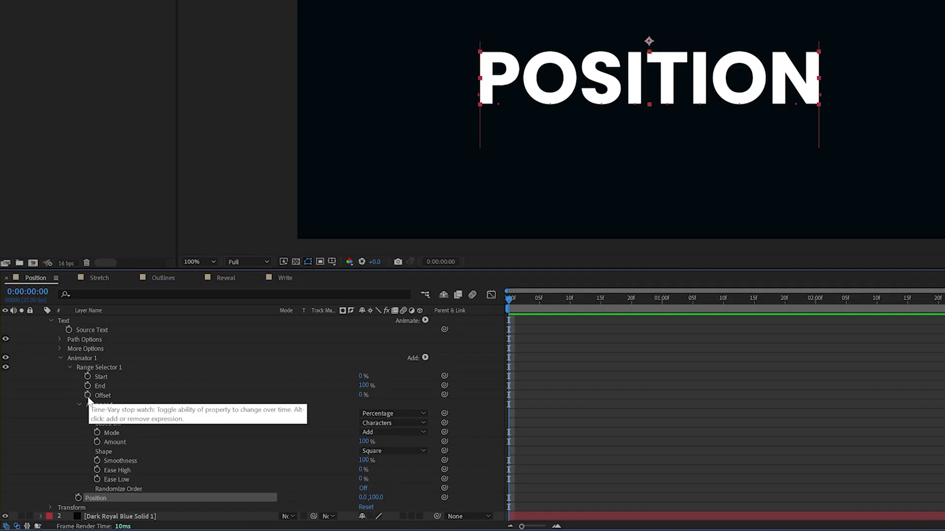
# - Keyframe Offset from 0% at 0:00 to 100% at one second and preview the rise
pyautogui.click(87, 396)
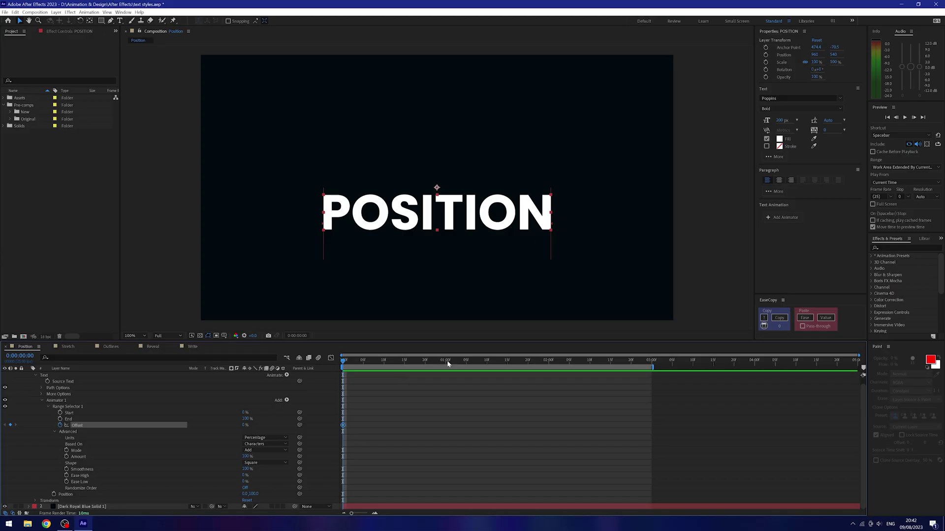
pyautogui.click(447, 361)
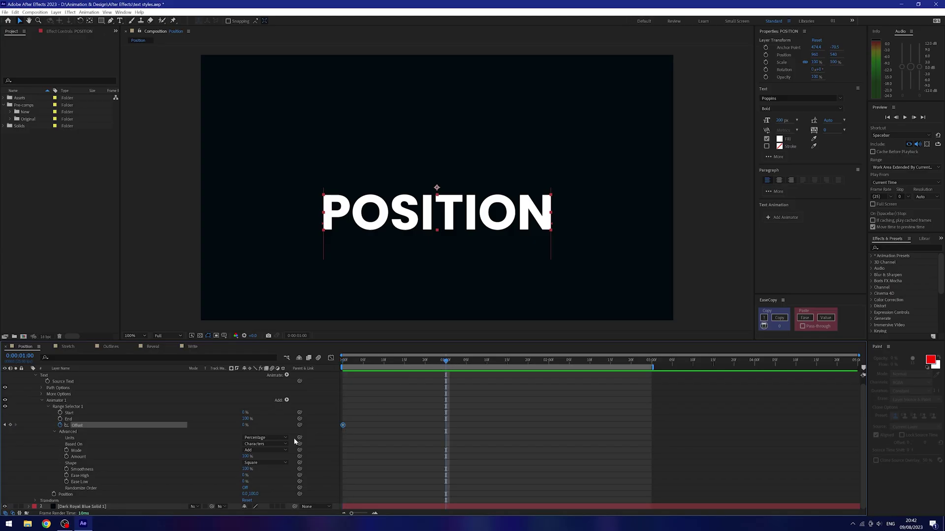
pyautogui.click(244, 425)
pyautogui.click(492, 421)
pyautogui.moveTo(449, 362); pyautogui.dragTo(343, 368)
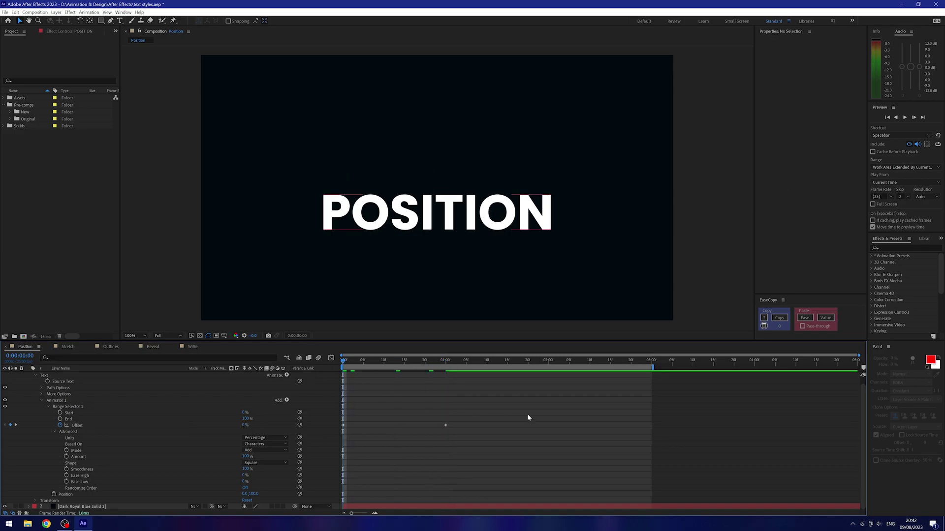
pyautogui.press('space')
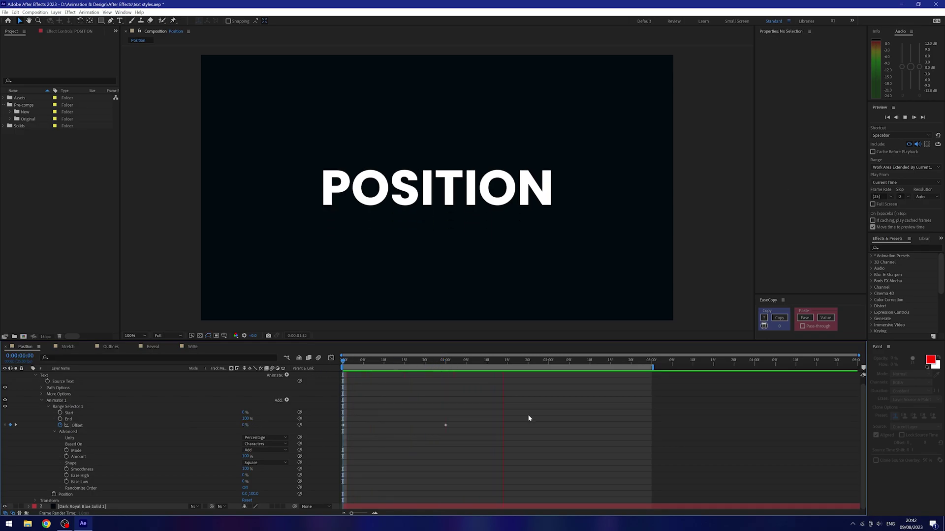
pyautogui.press('space')
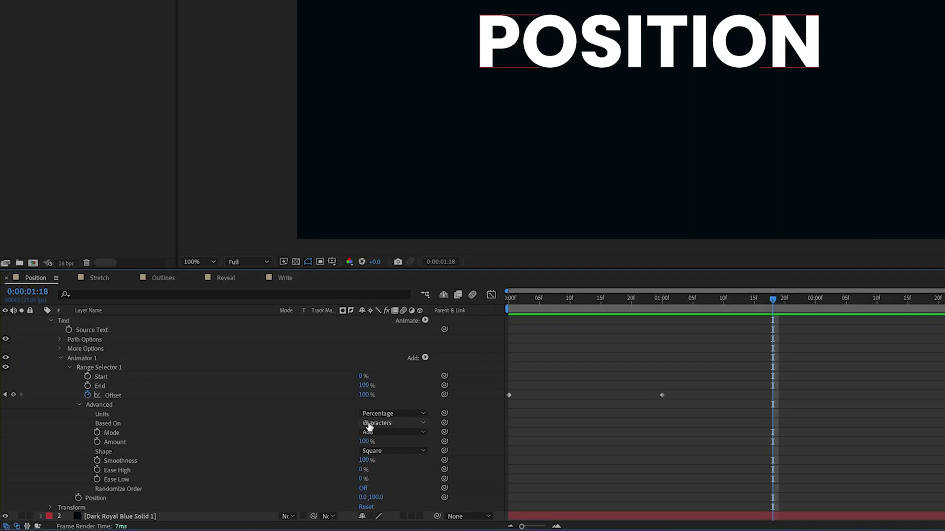
# - Base the range selector on Words and preview the animation
pyautogui.click(252, 445)
pyautogui.click(383, 457)
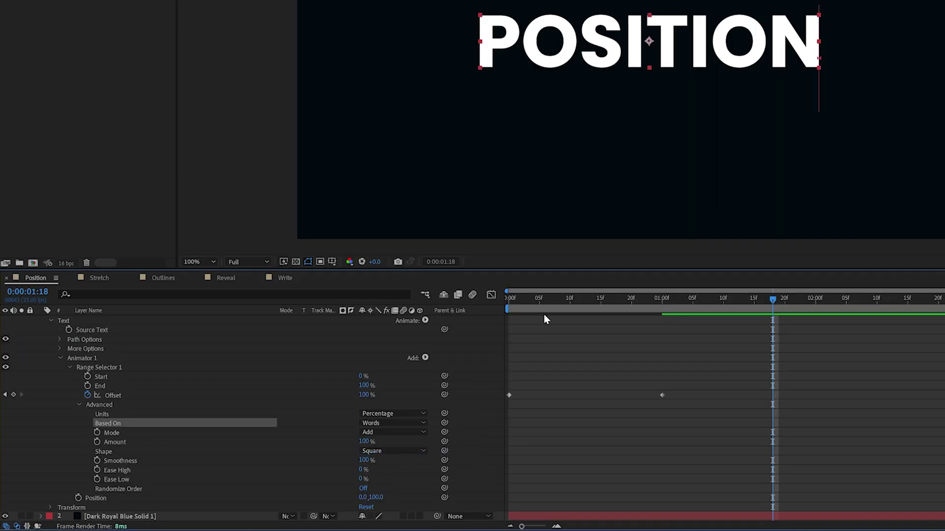
pyautogui.press('space')
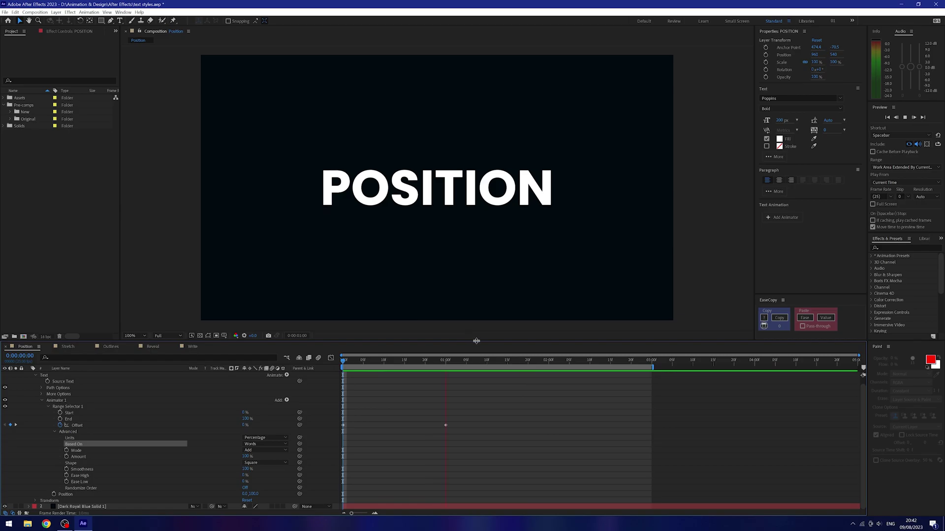
pyautogui.press('space')
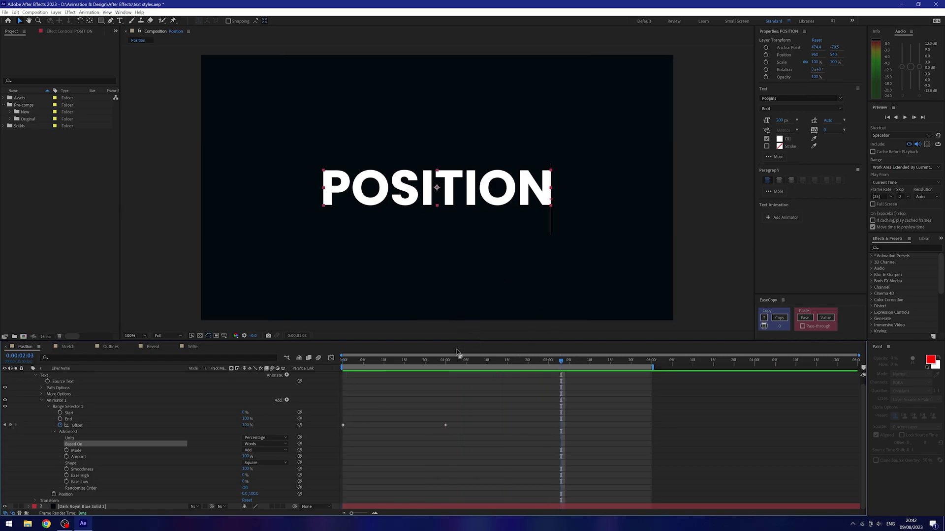
pyautogui.press('Home')
# - Set the selector Shape to Ramp Up and preview the rise
pyautogui.click(540, 401)
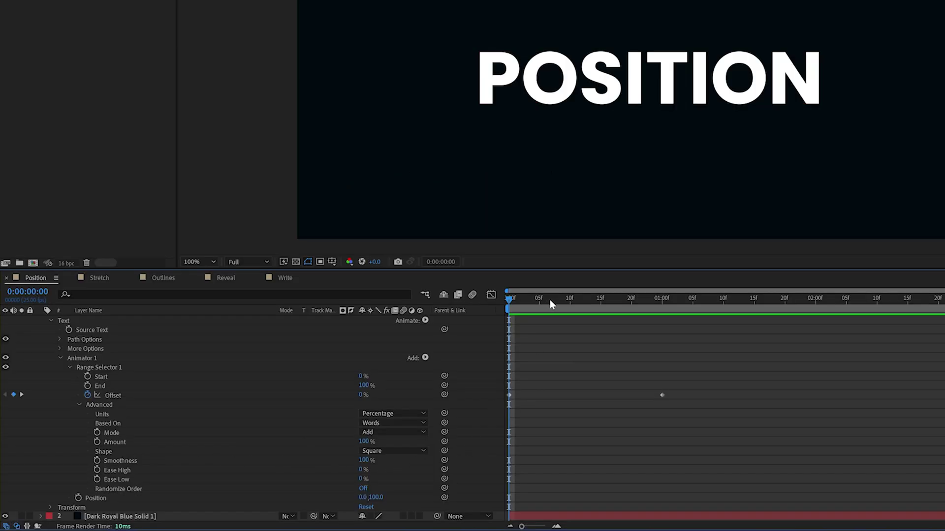
pyautogui.moveTo(370, 361); pyautogui.dragTo(392, 361)
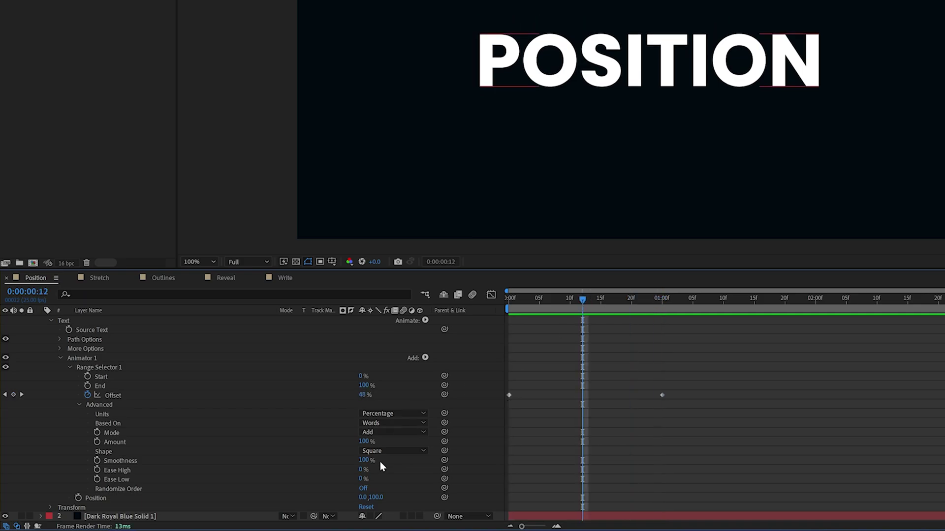
pyautogui.click(412, 454)
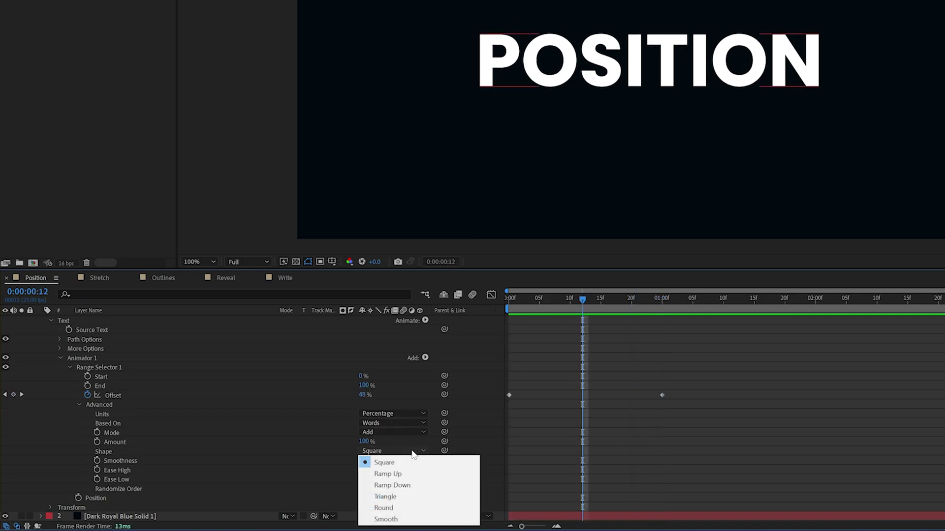
pyautogui.click(389, 474)
pyautogui.moveTo(567, 299); pyautogui.dragTo(507, 298)
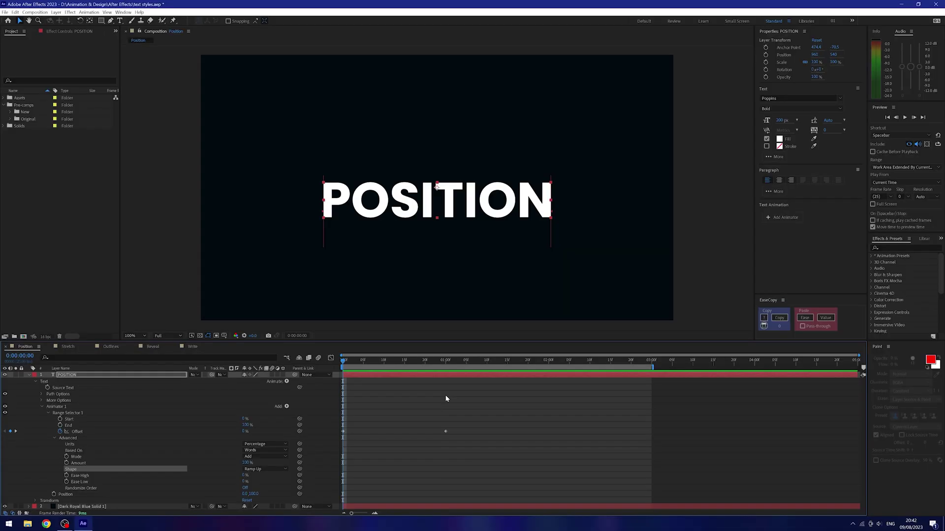
pyautogui.press('space')
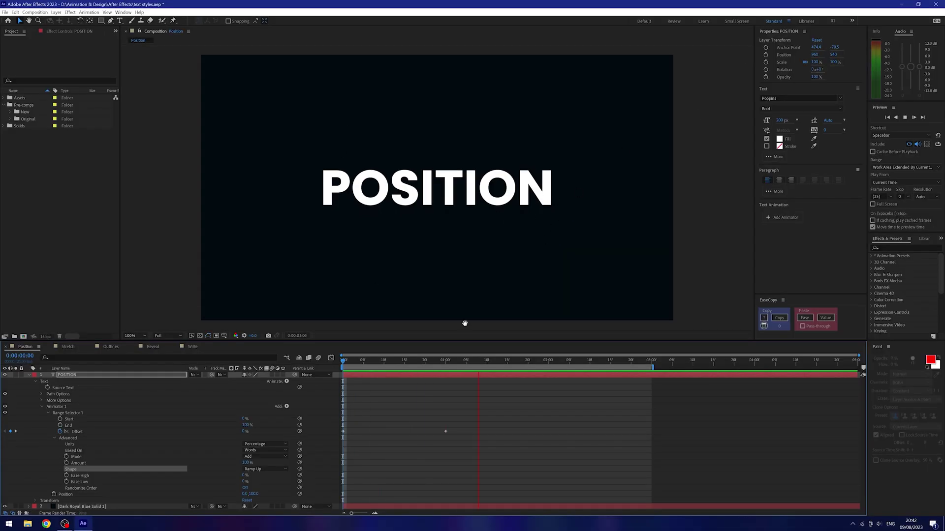
pyautogui.press('space')
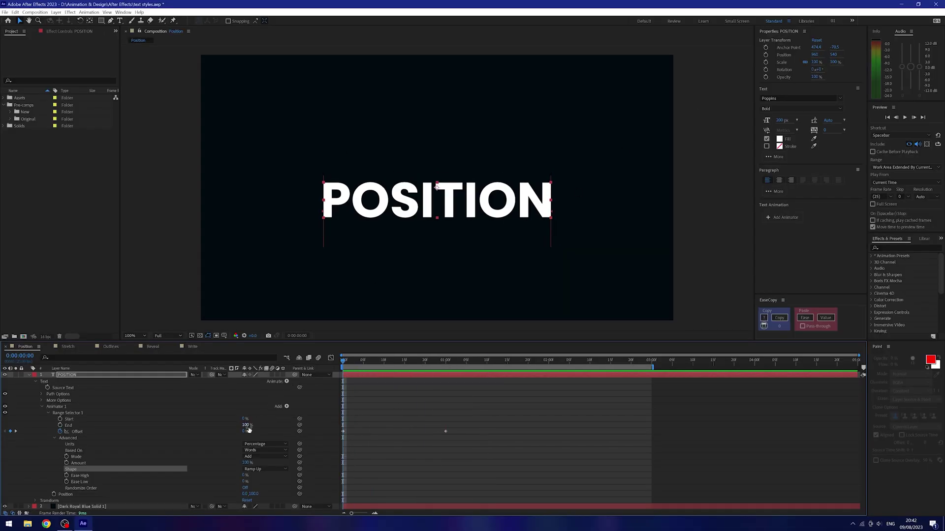
# - Set the starting Offset to -100%, preview, and keep Mode on Add
pyautogui.moveTo(245, 432); pyautogui.dragTo(192, 437)
pyautogui.click(356, 412)
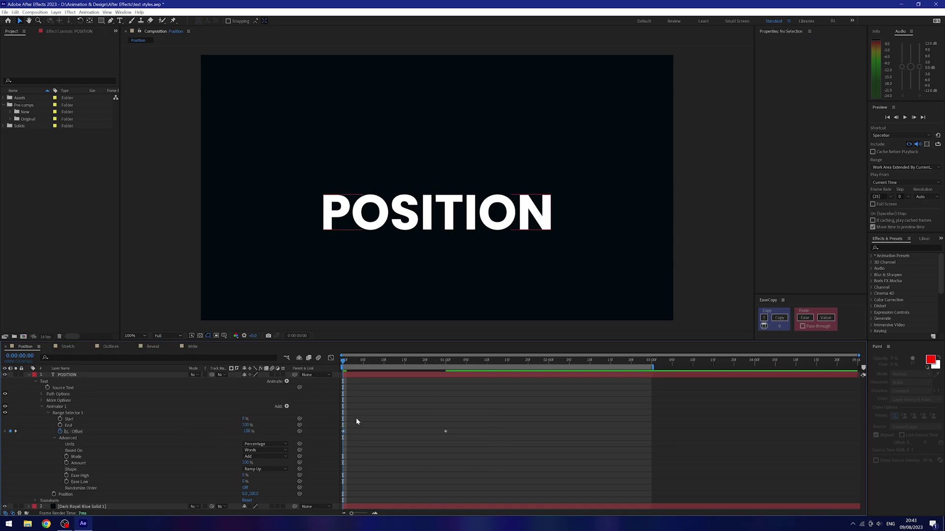
pyautogui.press('space')
pyautogui.click(266, 458)
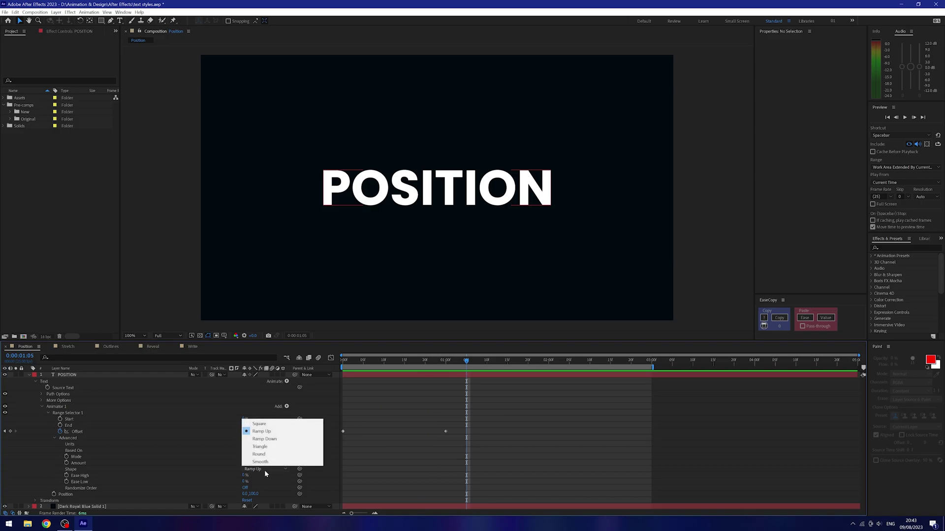
pyautogui.click(264, 470)
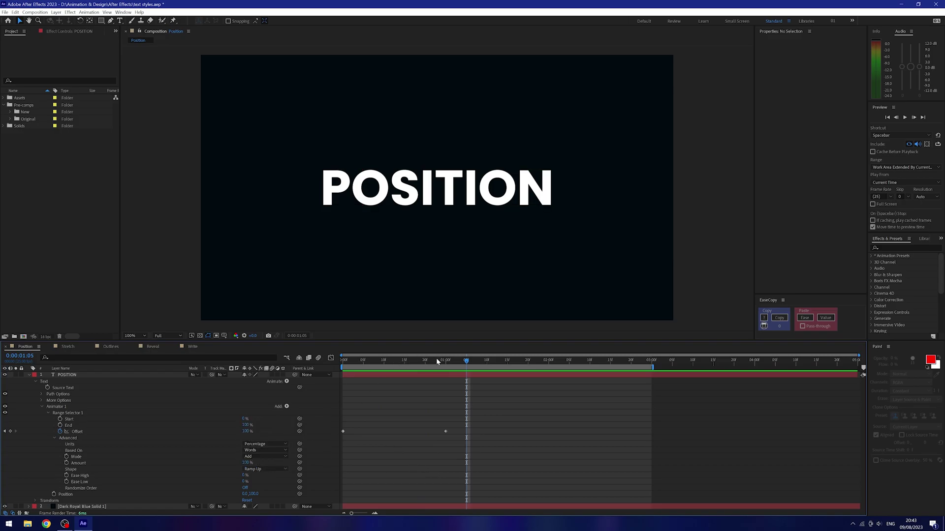
pyautogui.press('Home')
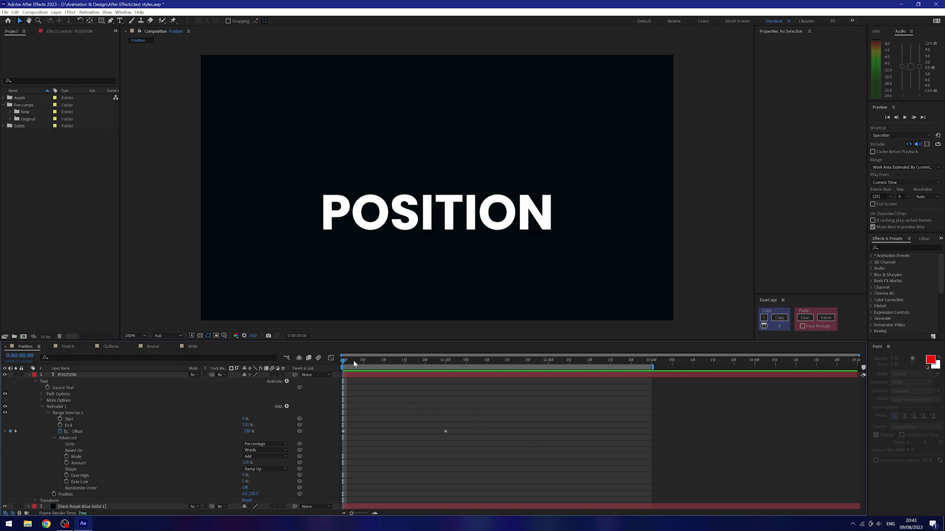
# - Apply Easy Ease (F9) to both Offset keyframes and preview the smoother rise
pyautogui.moveTo(351, 361); pyautogui.dragTo(446, 378)
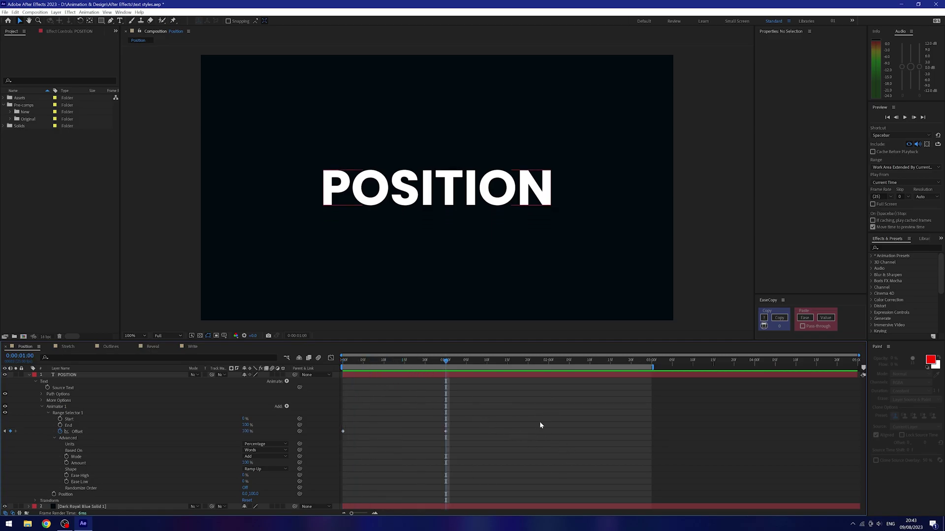
pyautogui.moveTo(546, 407); pyautogui.dragTo(338, 457)
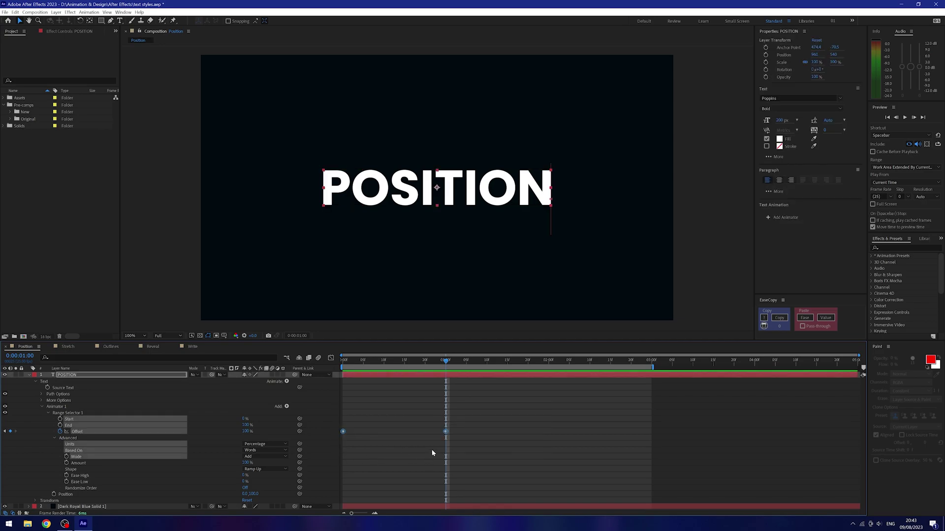
pyautogui.press('F9')
pyautogui.moveTo(445, 363); pyautogui.dragTo(278, 357)
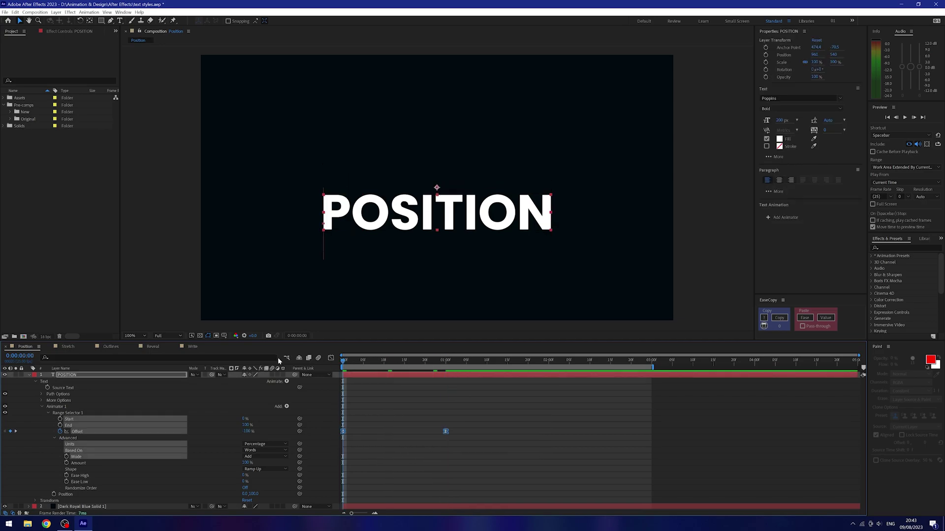
pyautogui.press('space')
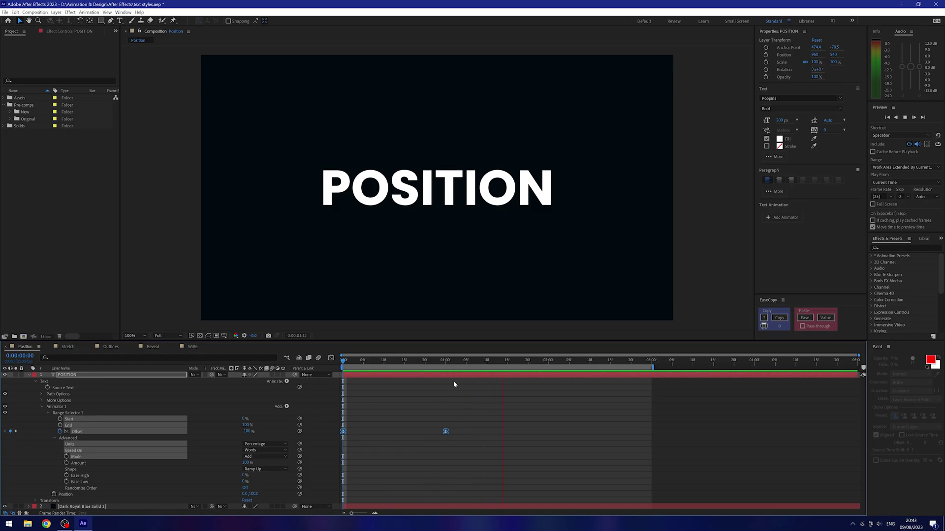
pyautogui.press('space')
pyautogui.click(438, 406)
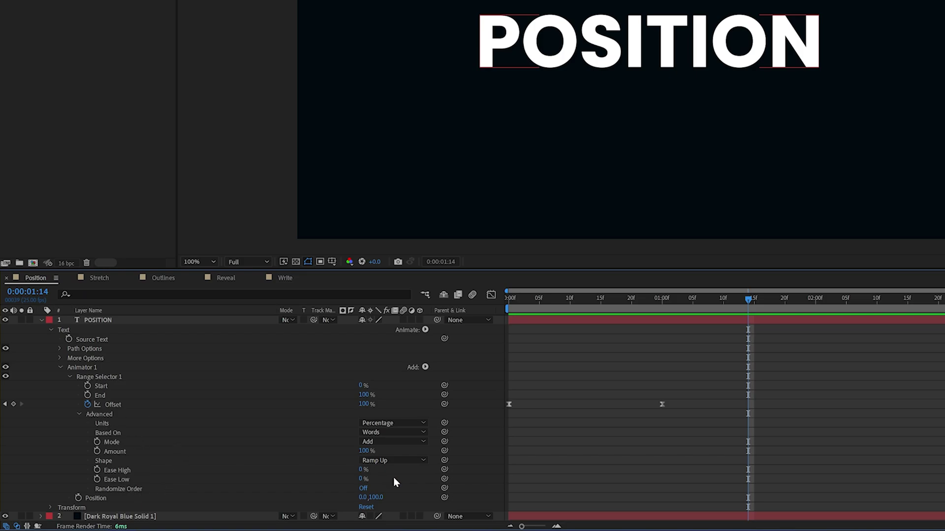
# - Set Ease High to 40% and Ease Low to 80%, then preview
pyautogui.click(360, 470)
pyautogui.write('40')
pyautogui.press('Return')
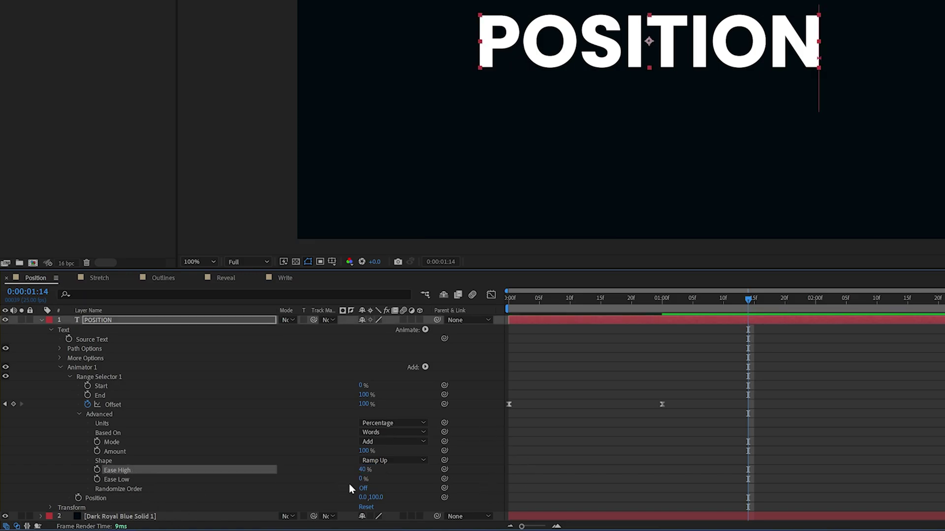
pyautogui.click(360, 479)
pyautogui.write('80')
pyautogui.press('Return')
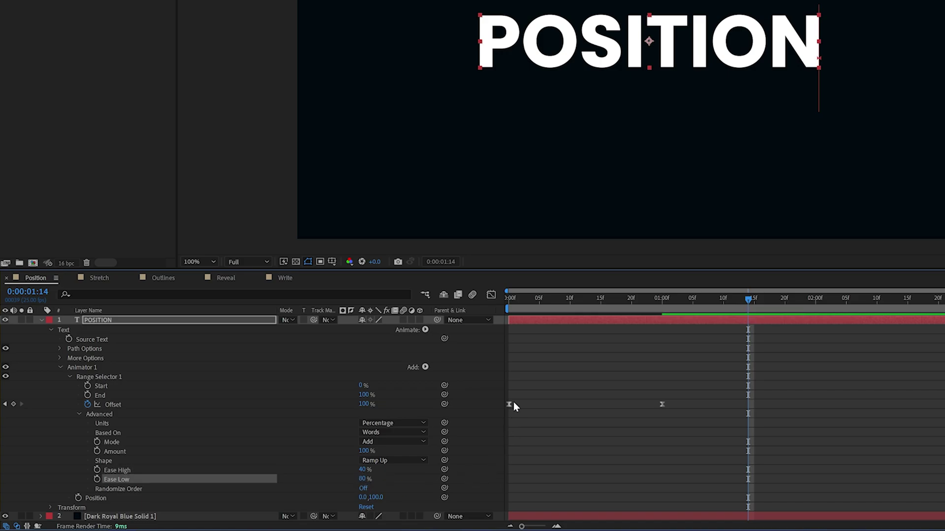
pyautogui.moveTo(582, 301); pyautogui.dragTo(381, 336)
pyautogui.press('space')
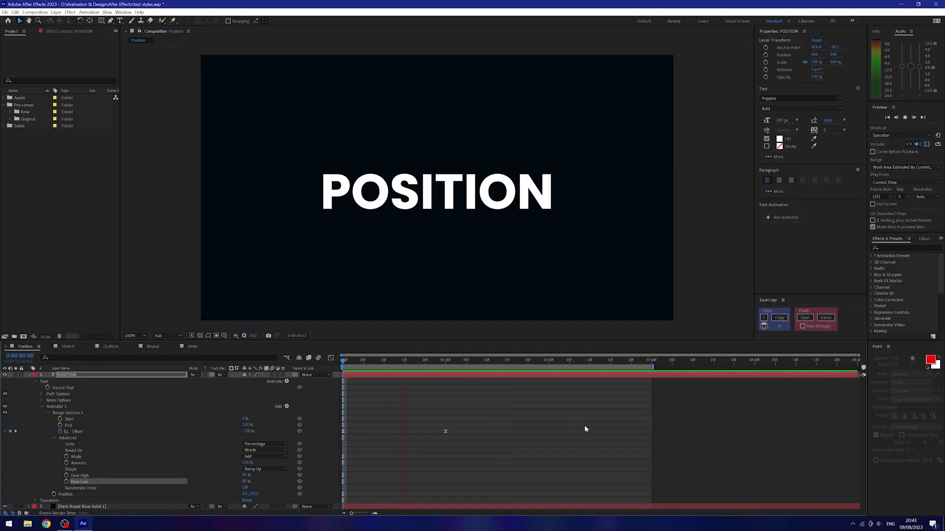
pyautogui.press('space')
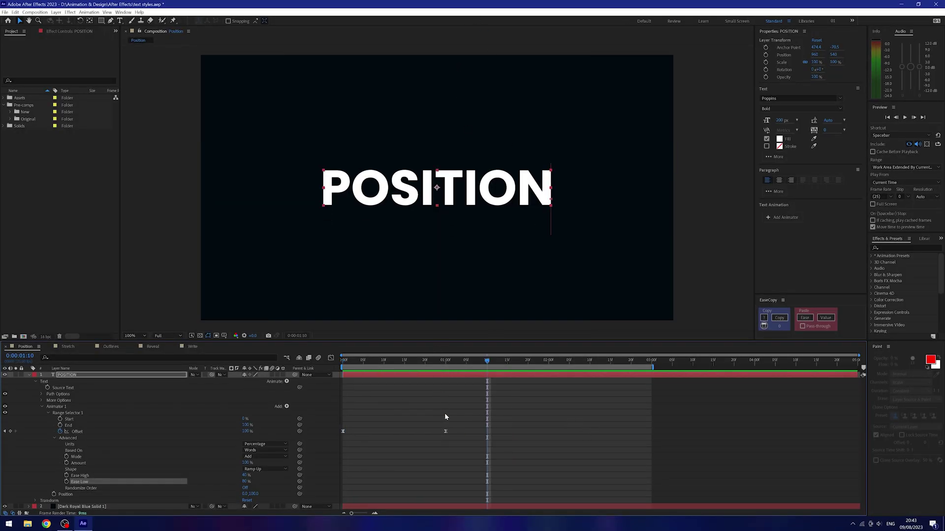
# - Move the ending Offset keyframe earlier to 20 frames
pyautogui.click(407, 363)
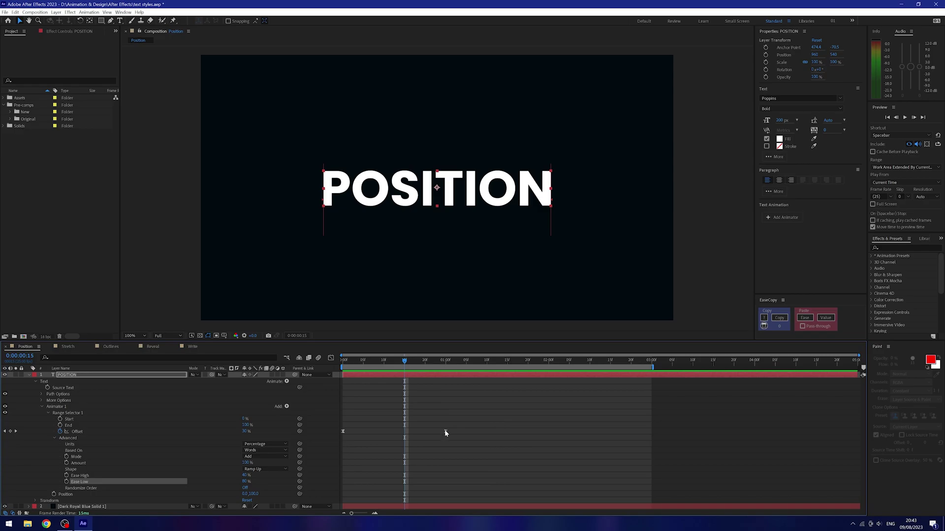
pyautogui.moveTo(445, 431); pyautogui.dragTo(427, 432)
pyautogui.moveTo(426, 361); pyautogui.dragTo(217, 386)
pyautogui.click(462, 488)
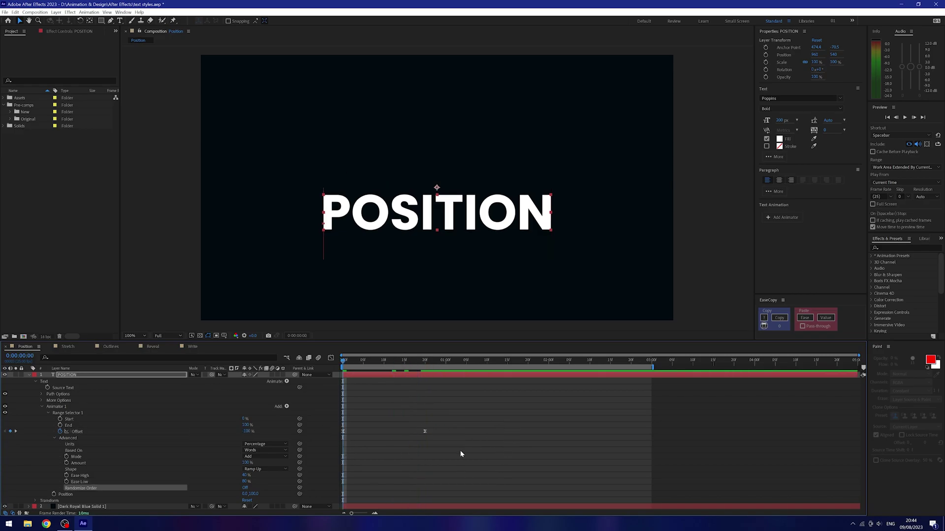
# - Turn Randomize Order on, base the selector on Characters, and preview
pyautogui.click(246, 489)
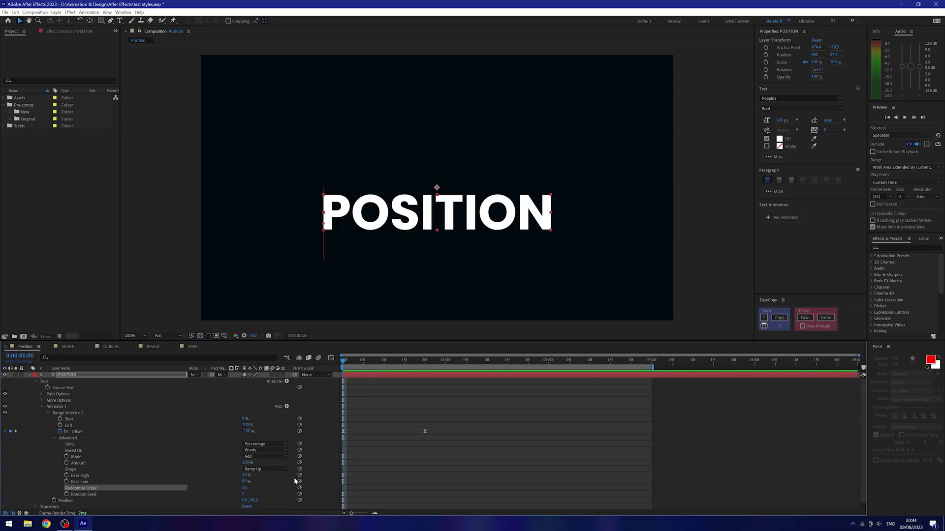
pyautogui.click(260, 454)
pyautogui.click(259, 454)
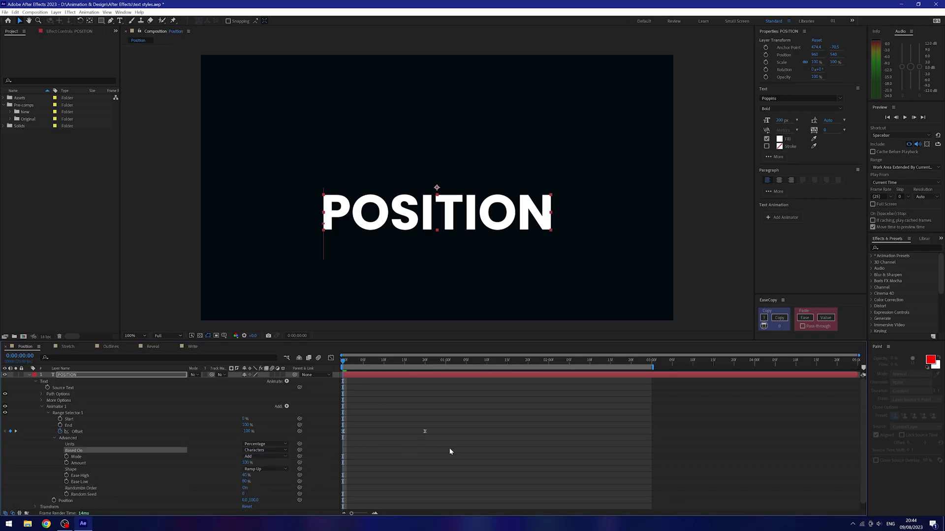
pyautogui.click(453, 450)
pyautogui.press('space')
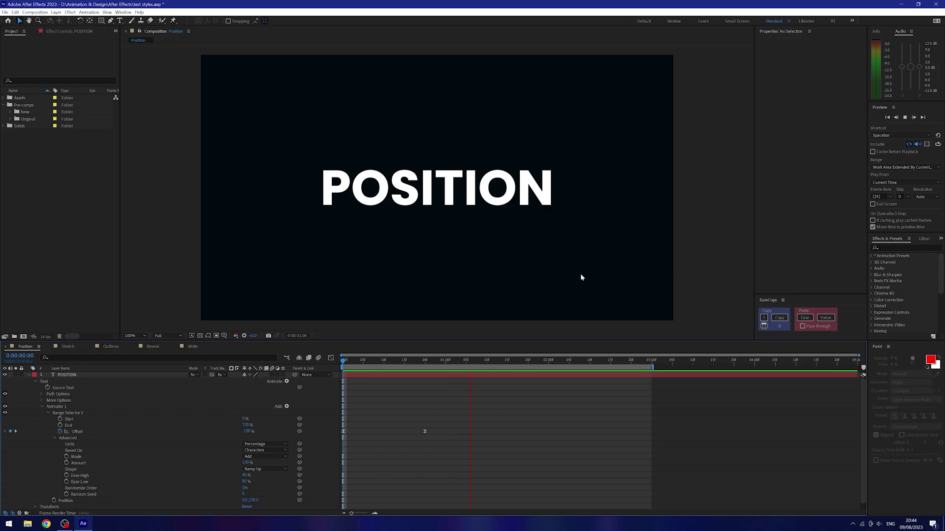
pyautogui.press('space')
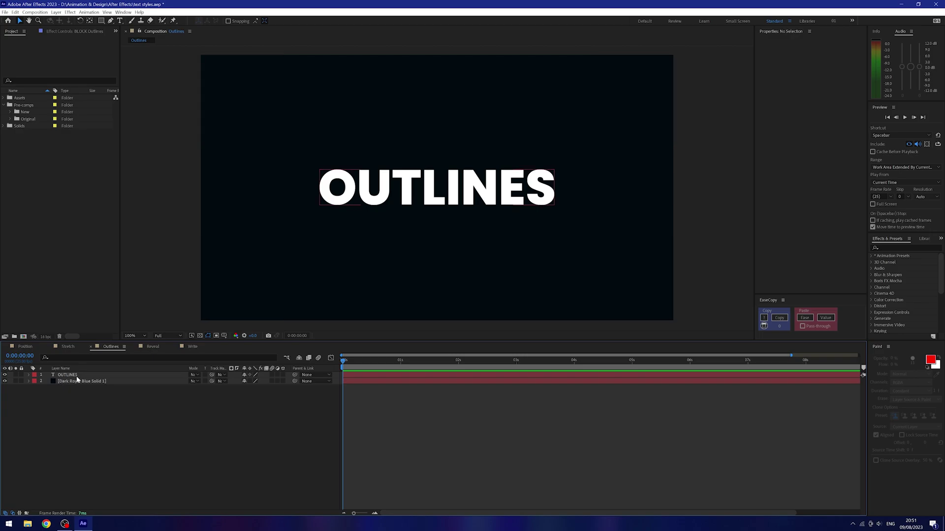
# - Keyframe the OUTLINES Scale at 100%, then add an enlarged 279% keyframe a few frames later
pyautogui.click(78, 378)
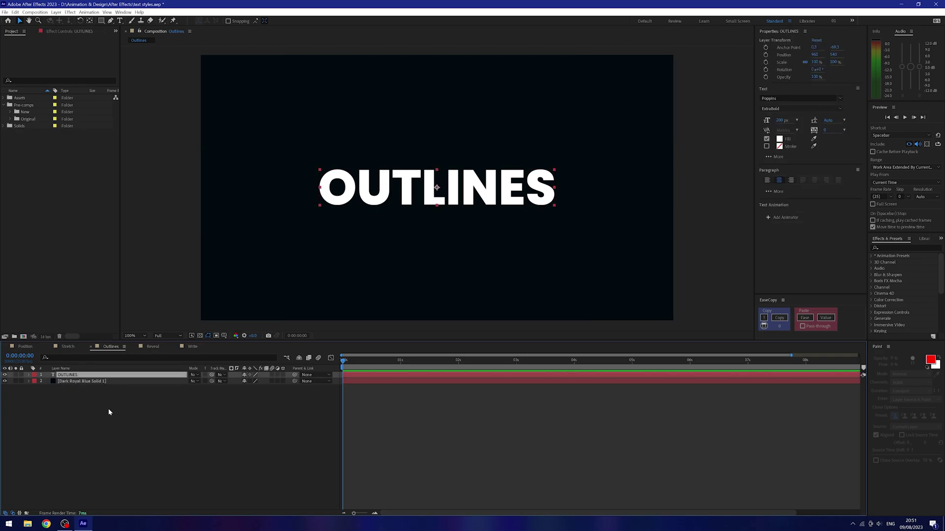
pyautogui.press('s')
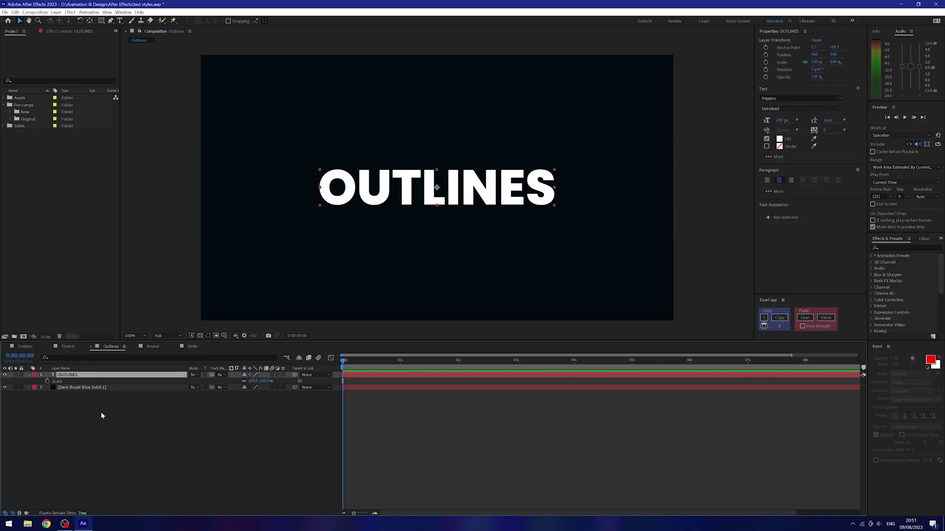
pyautogui.click(48, 382)
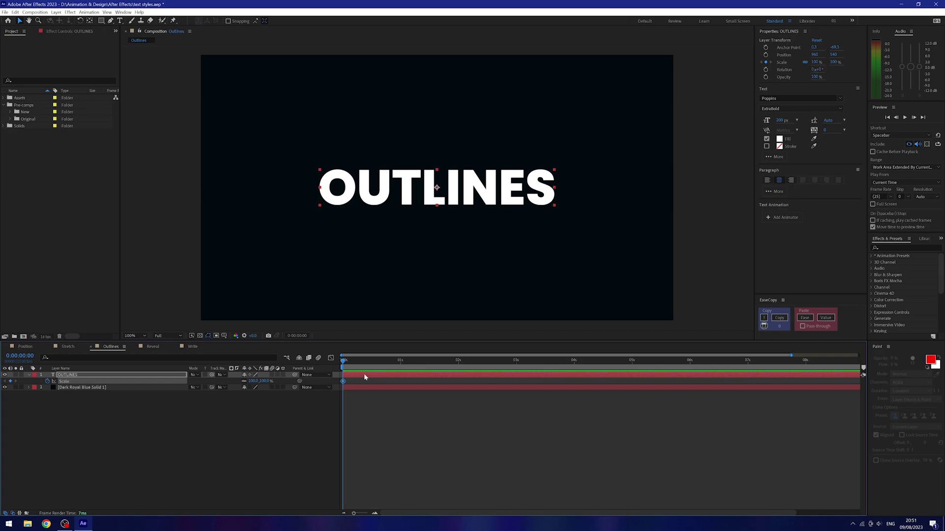
pyautogui.press('pagedown')
pyautogui.press('pagedown')
pyautogui.press('pagedown')
pyautogui.press('pagedown')
pyautogui.moveTo(252, 381); pyautogui.dragTo(318, 381)
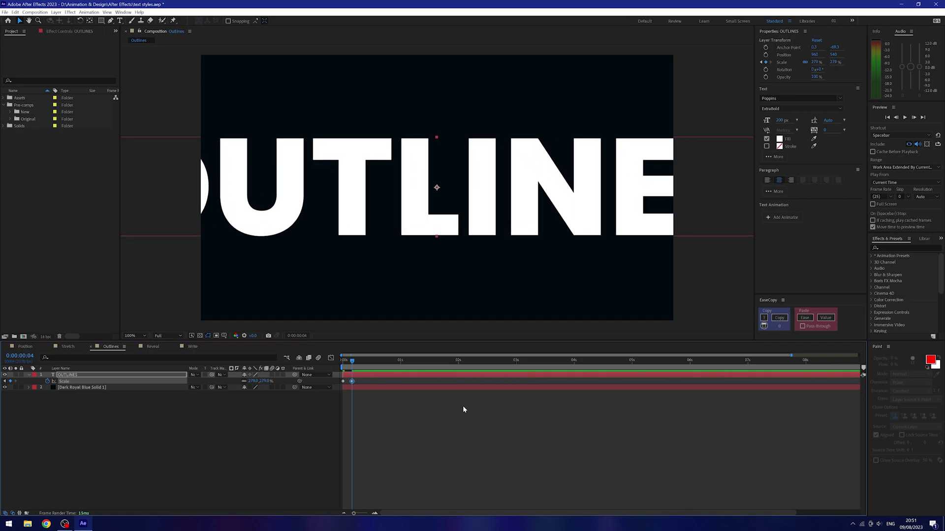
# - Add Scale keyframes of 50% and then 150% at the following frames
pyautogui.press('pagedown')
pyautogui.press('pagedown')
pyautogui.write('50')
pyautogui.press('Return')
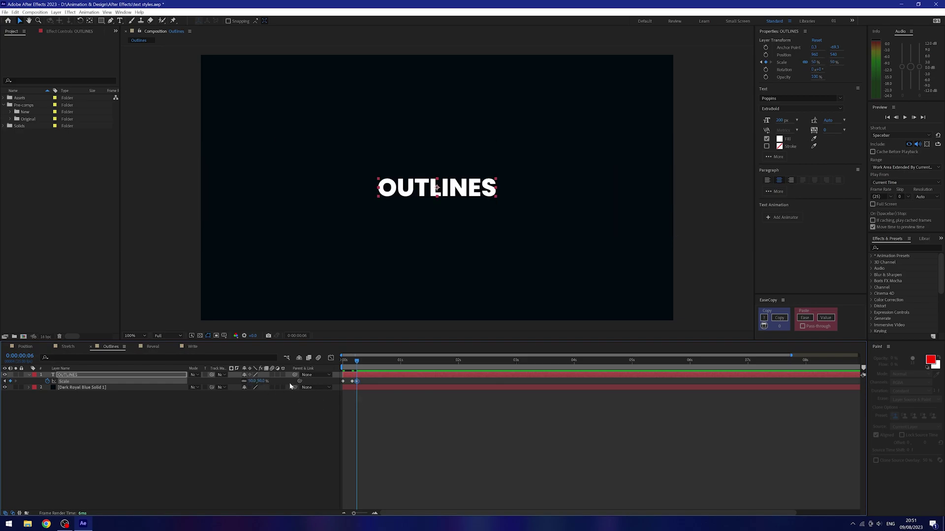
pyautogui.press('pagedown')
pyautogui.press('pagedown')
pyautogui.press('pagedown')
pyautogui.moveTo(254, 382); pyautogui.dragTo(273, 384)
pyautogui.click(255, 382)
pyautogui.write('1')
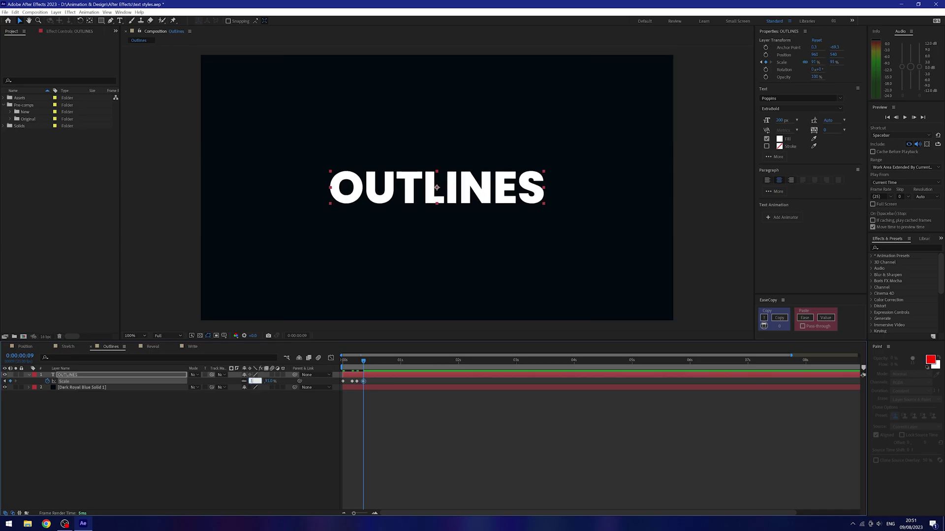
pyautogui.write('50')
pyautogui.press('Return')
# - Return Scale to 100% at frame 13 and preview the bounce
pyautogui.press('pagedown')
pyautogui.press('pagedown')
pyautogui.press('pagedown')
pyautogui.press('pagedown')
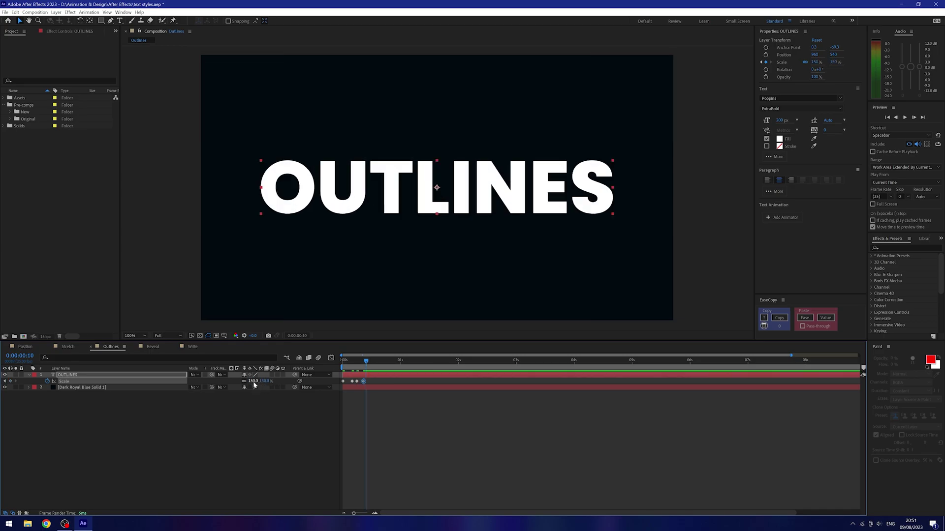
pyautogui.click(253, 382)
pyautogui.write('100')
pyautogui.press('Return')
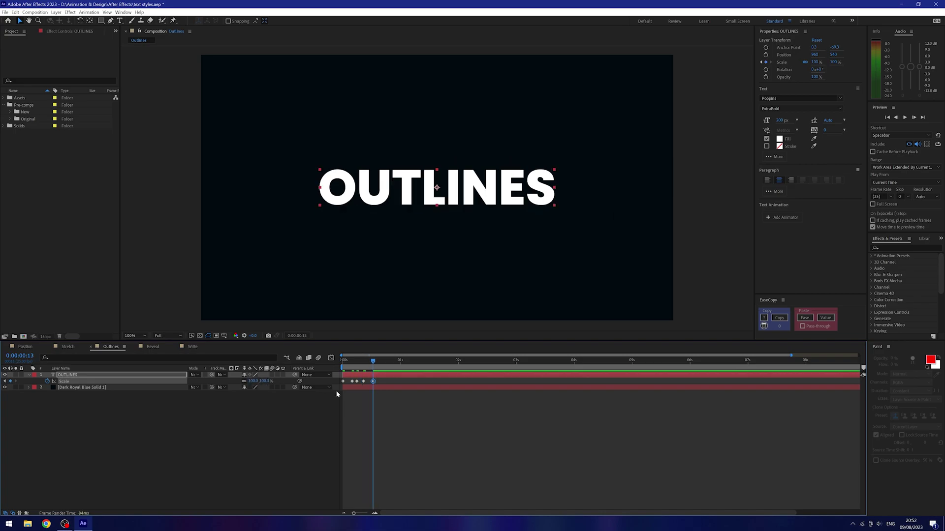
pyautogui.click(382, 419)
pyautogui.press('Home')
pyautogui.press('space')
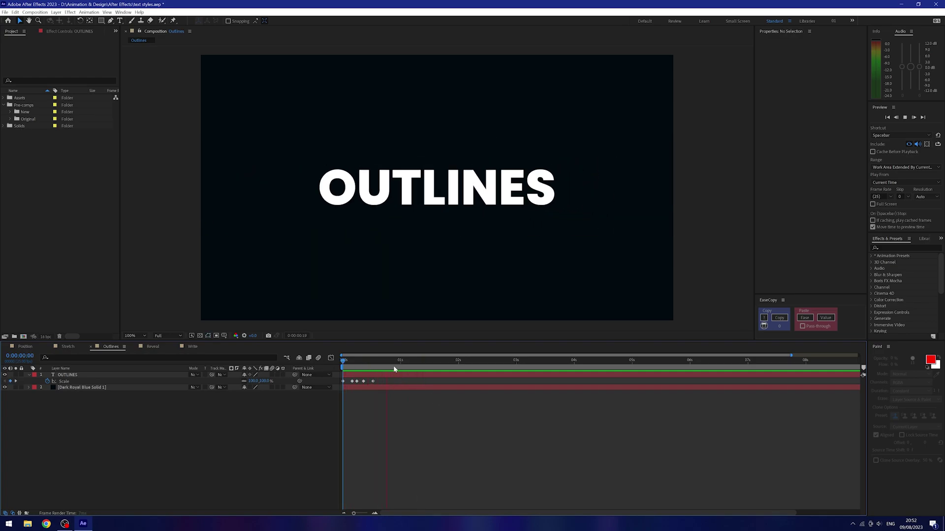
pyautogui.press('space')
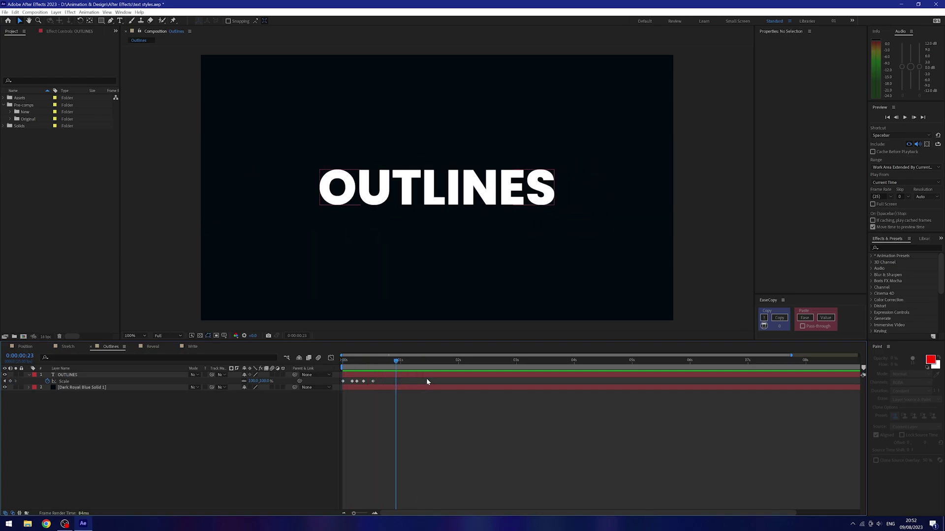
# - Convert all five Scale keyframes to hold keyframes and preview the snapping sizes
pyautogui.moveTo(426, 378); pyautogui.dragTo(332, 404)
pyautogui.rightClick(352, 383)
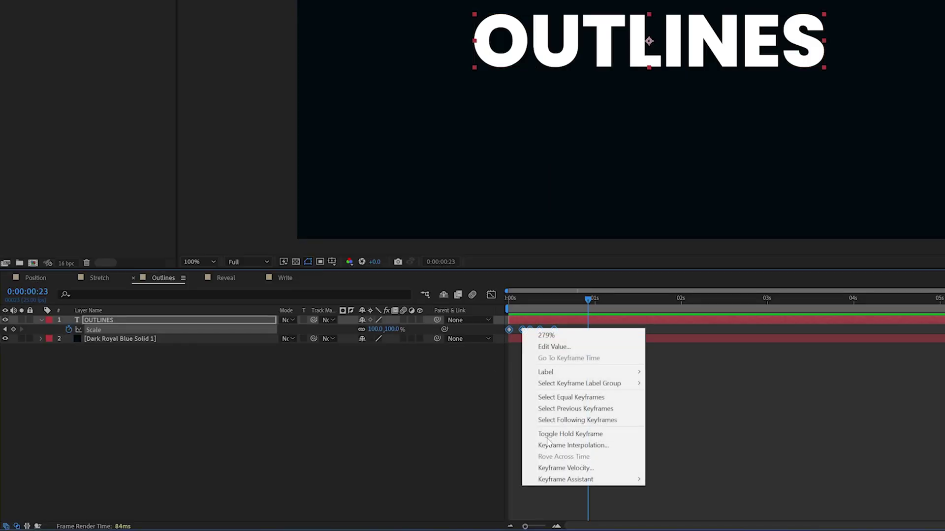
pyautogui.click(571, 435)
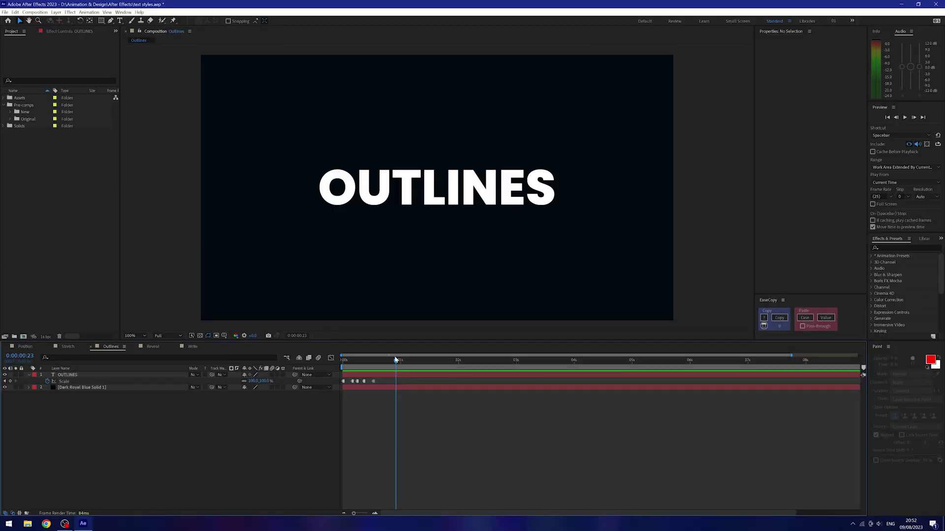
pyautogui.moveTo(396, 360); pyautogui.dragTo(339, 377)
pyautogui.press('space')
pyautogui.press('space')
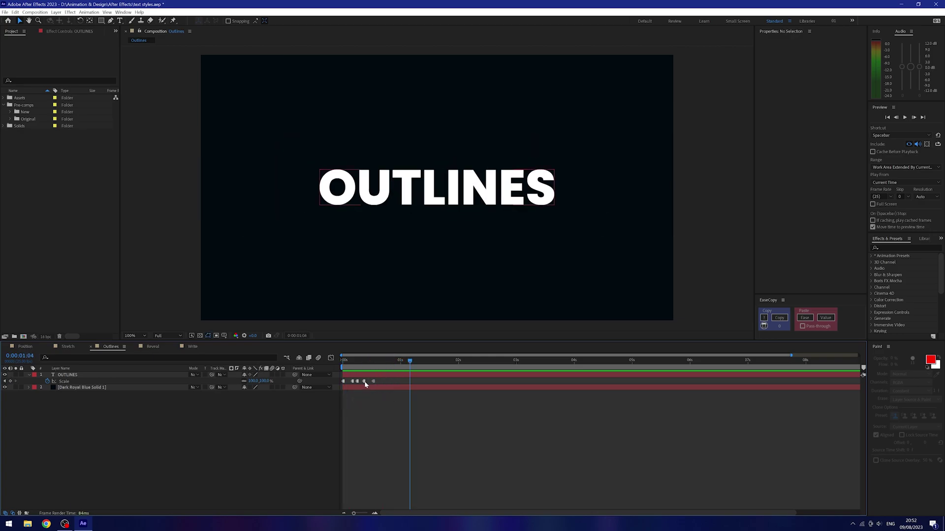
# - Select four Scale keyframes, return to the start, and reveal Position
pyautogui.click(364, 382)
pyautogui.moveTo(366, 382)
pyautogui.mouseDown()
pyautogui.moveTo(350, 383)
pyautogui.moveTo(363, 385)
pyautogui.mouseUp()
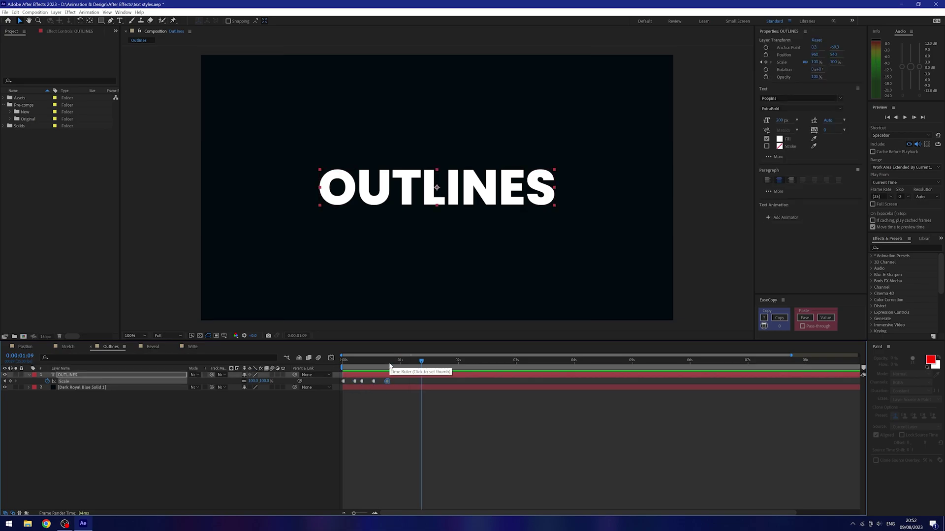
pyautogui.press('Home')
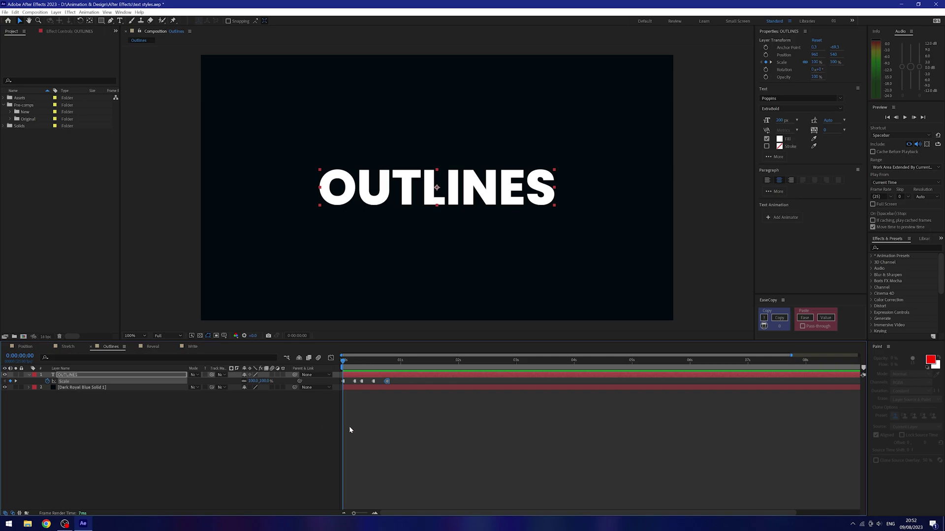
pyautogui.press('p')
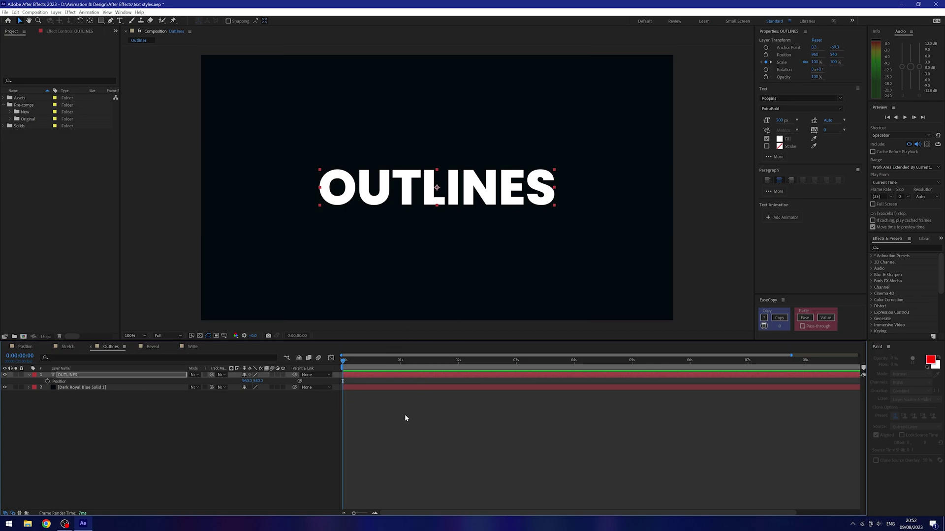
# - Keyframe OUTLINES Position at 960, 540 and slide it right to 1353, 540 at frame 5
pyautogui.hotkey('shift', 's')
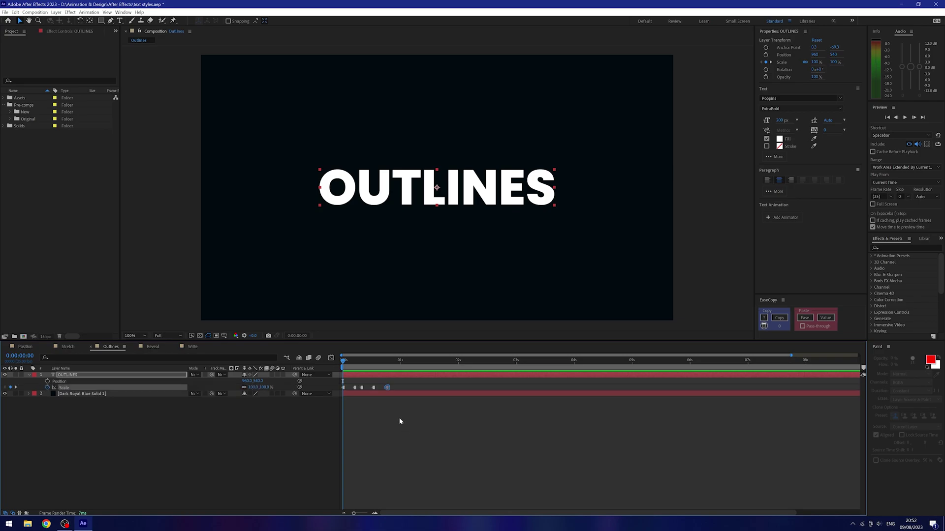
pyautogui.click(47, 381)
pyautogui.click(354, 360)
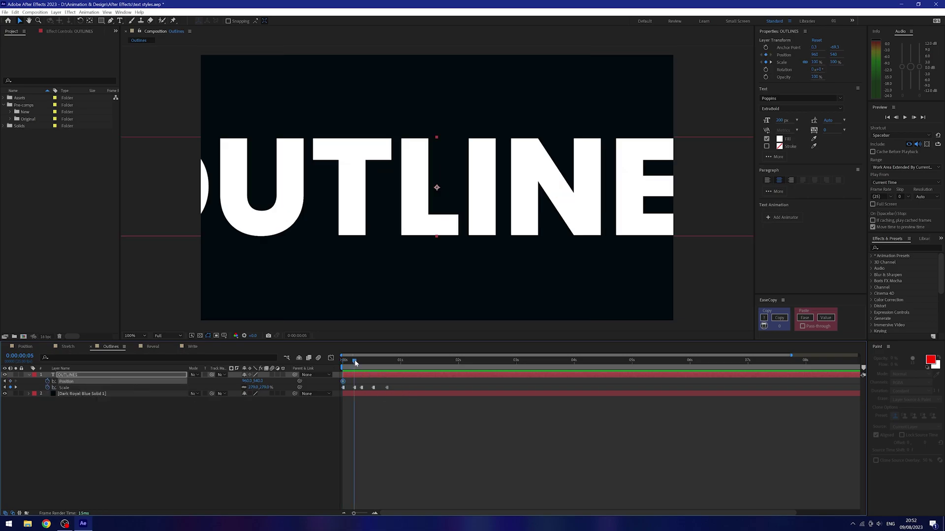
pyautogui.click(251, 381)
pyautogui.moveTo(250, 381); pyautogui.dragTo(387, 380)
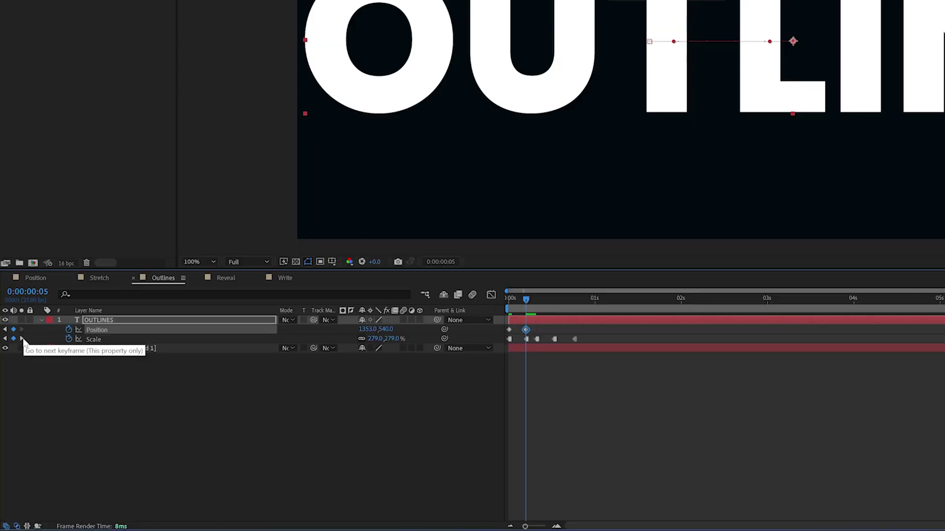
pyautogui.click(22, 339)
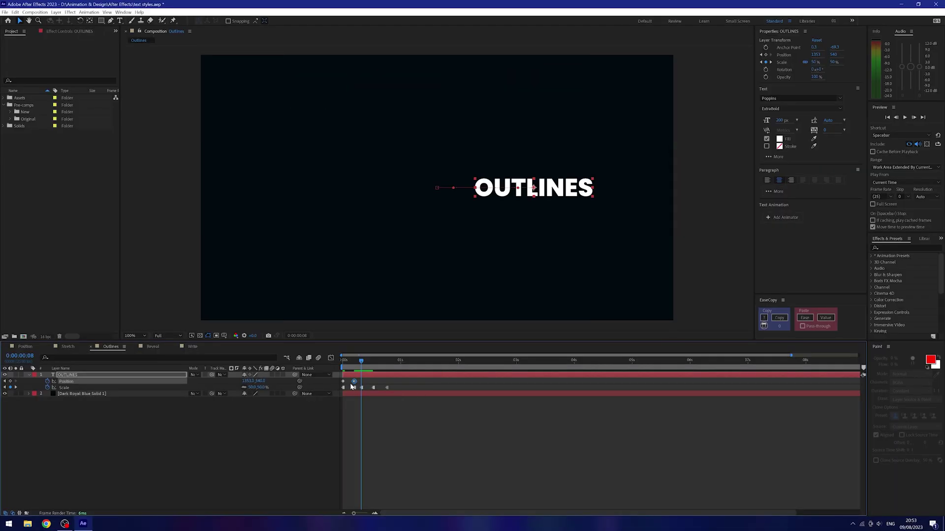
pyautogui.moveTo(349, 379); pyautogui.dragTo(337, 384)
# - Add a Position keyframe at frame 8 returning the OUTLINES text to centre (960, 540)
pyautogui.hotkey('ctrl', 'v')
pyautogui.click(373, 364)
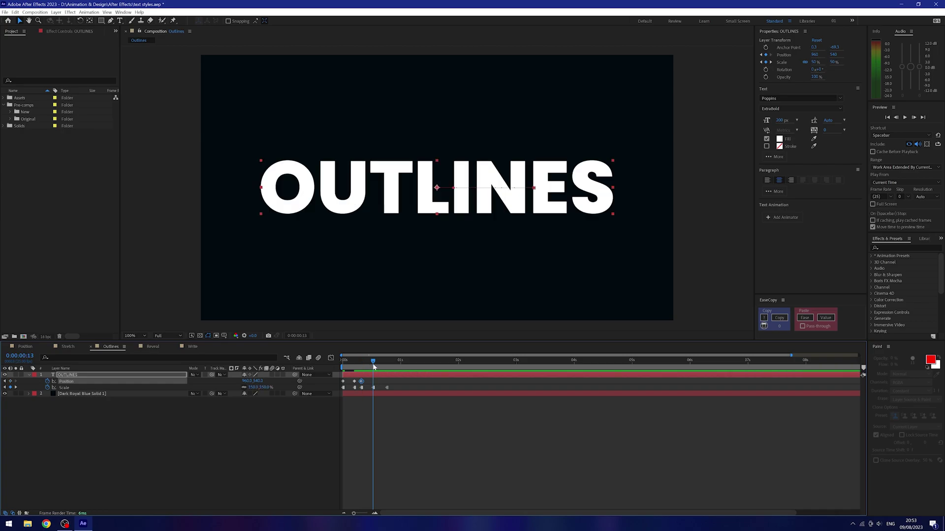
pyautogui.click(388, 362)
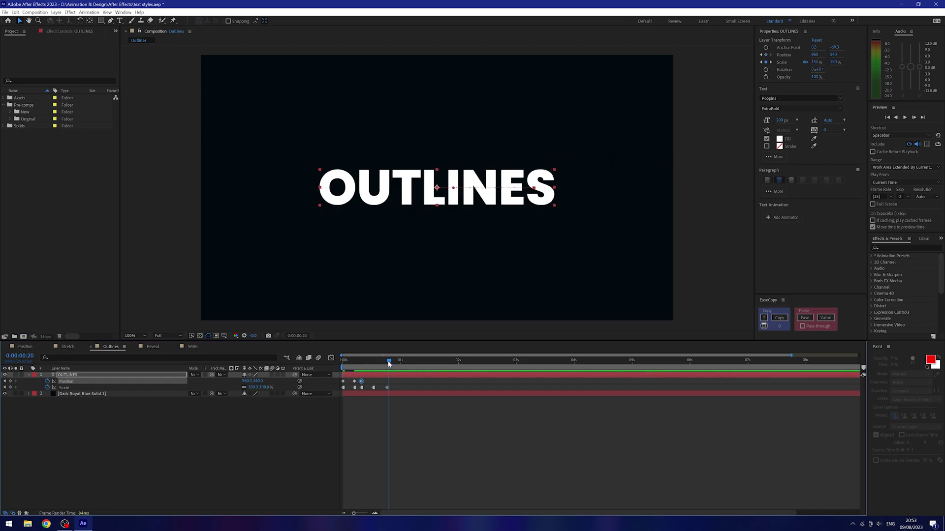
# - Convert the three OUTLINES Position keyframes into hold keyframes
pyautogui.moveTo(398, 378); pyautogui.dragTo(342, 382)
pyautogui.rightClick(342, 383)
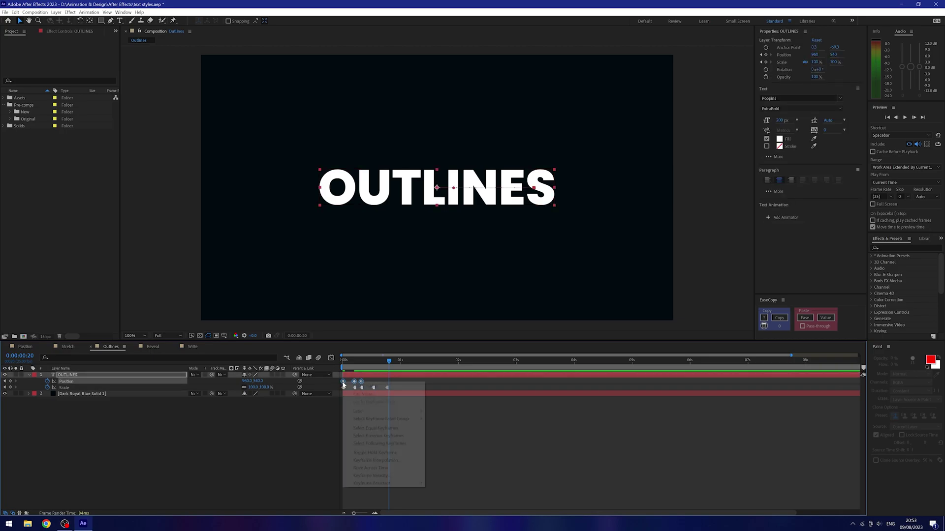
pyautogui.click(378, 453)
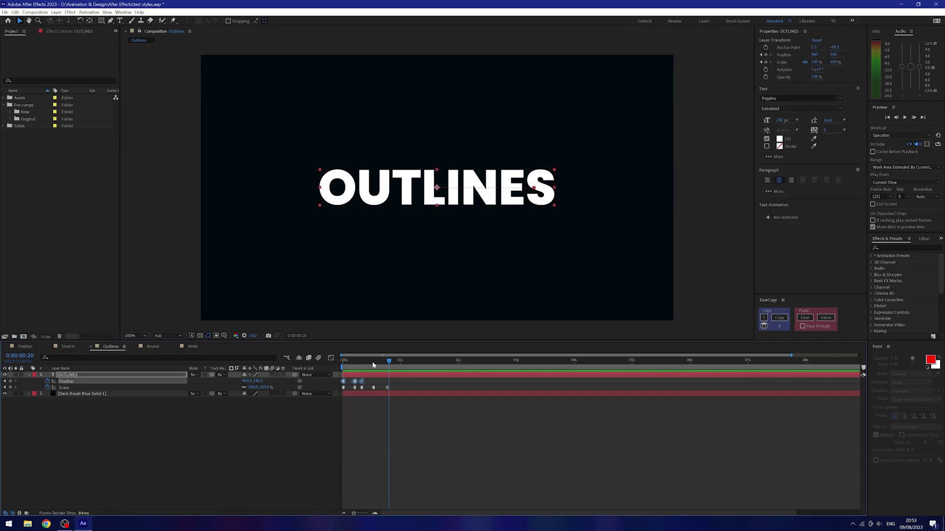
# - Preview the snapping animation, then park at frame 5 with the OUTLINES layer selected
pyautogui.moveTo(373, 362); pyautogui.dragTo(341, 364)
pyautogui.press('space')
pyautogui.press('space')
pyautogui.moveTo(394, 367); pyautogui.dragTo(322, 378)
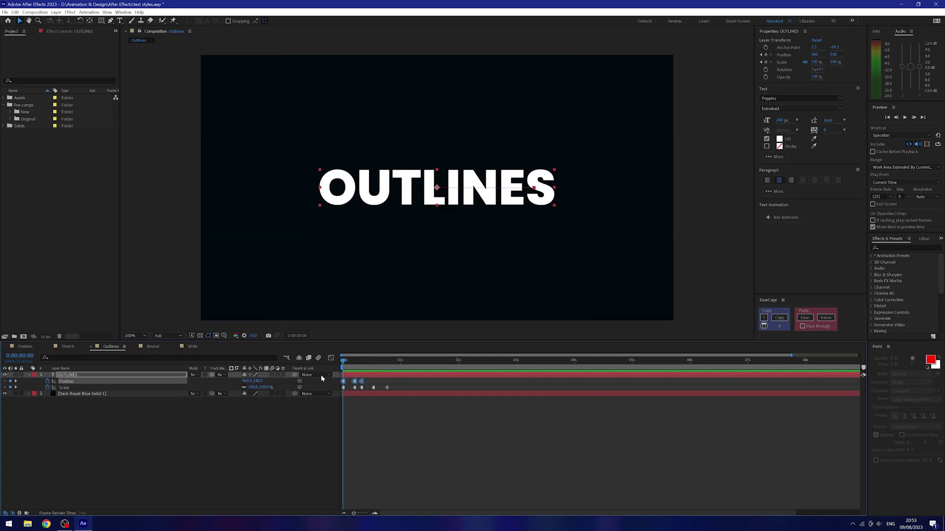
pyautogui.click(355, 362)
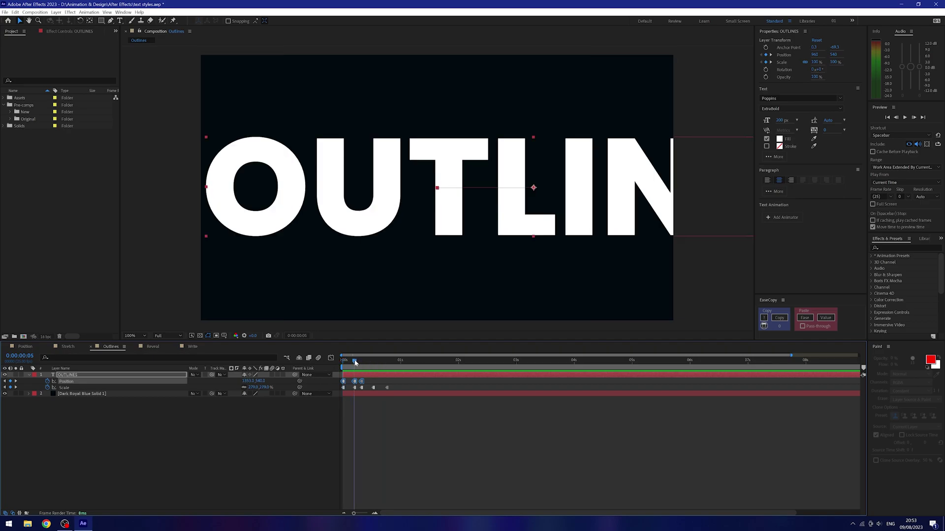
pyautogui.click(179, 432)
pyautogui.click(74, 375)
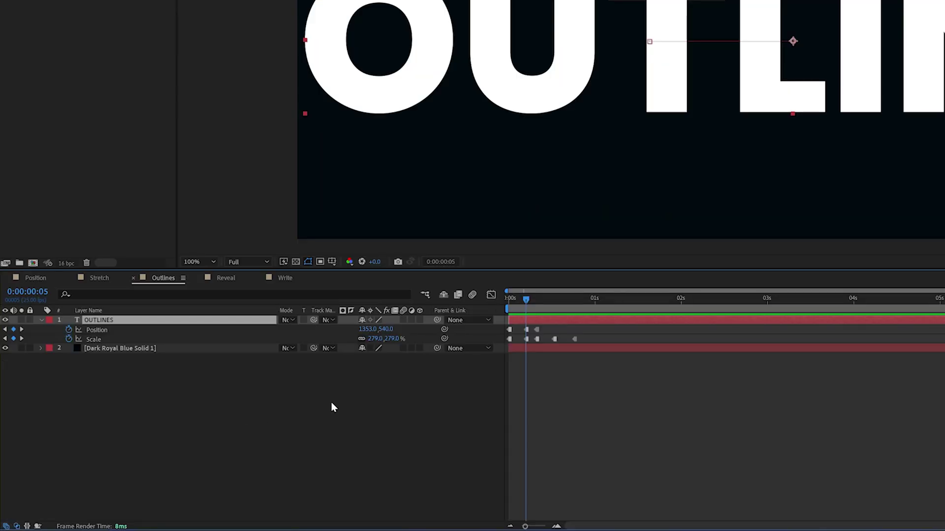
# - Split the OUTLINES layer at 0:00:00:05 with Ctrl+Shift+D and rename the new piece 'Outlines - stroke'
pyautogui.hotkey('ctrl', 'shift', 'd')
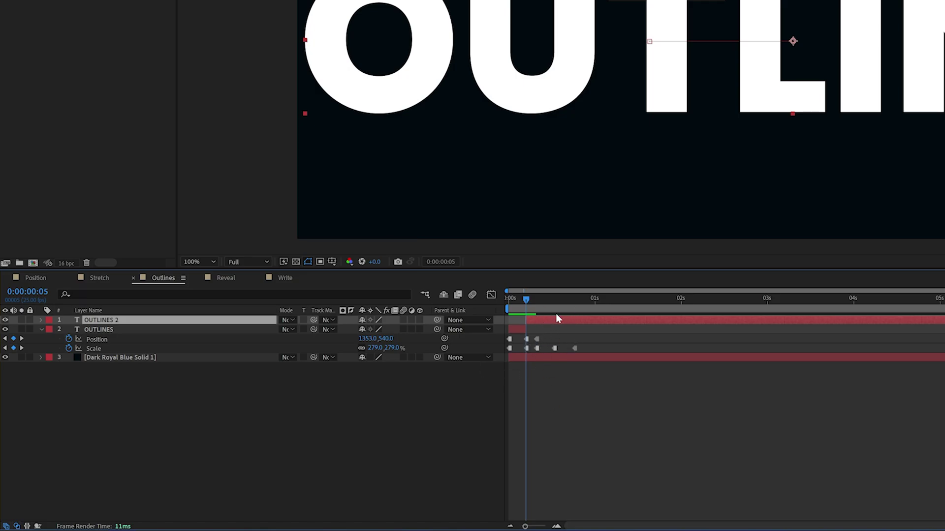
pyautogui.scroll(3, 529, 326)
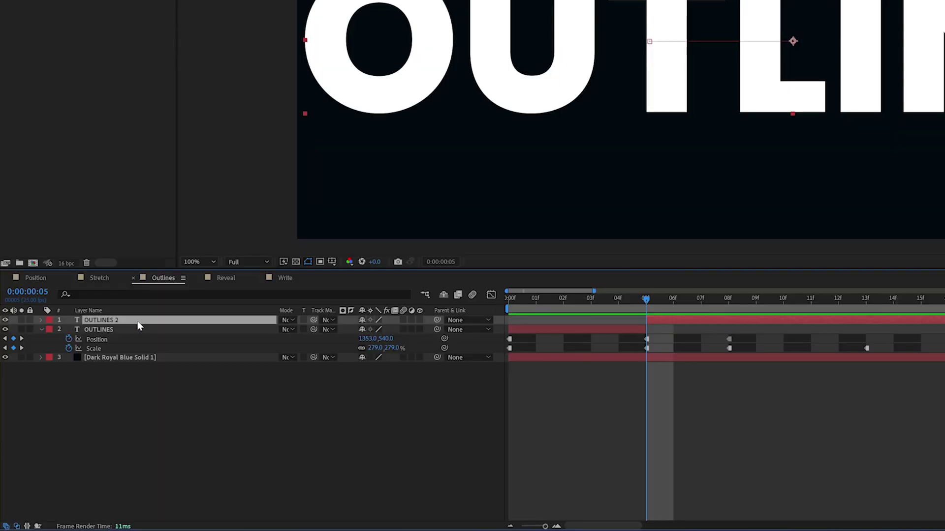
pyautogui.press('Return')
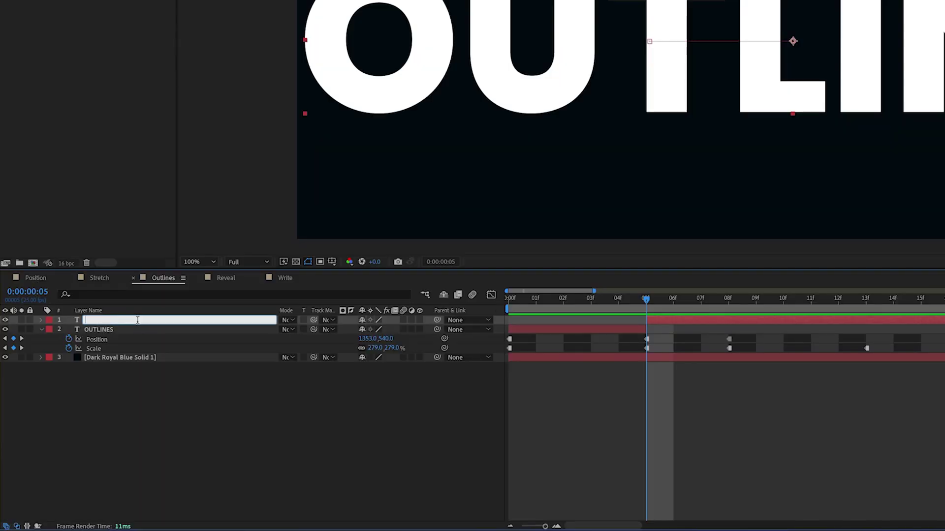
pyautogui.write('Outlines - stroke')
pyautogui.press('Return')
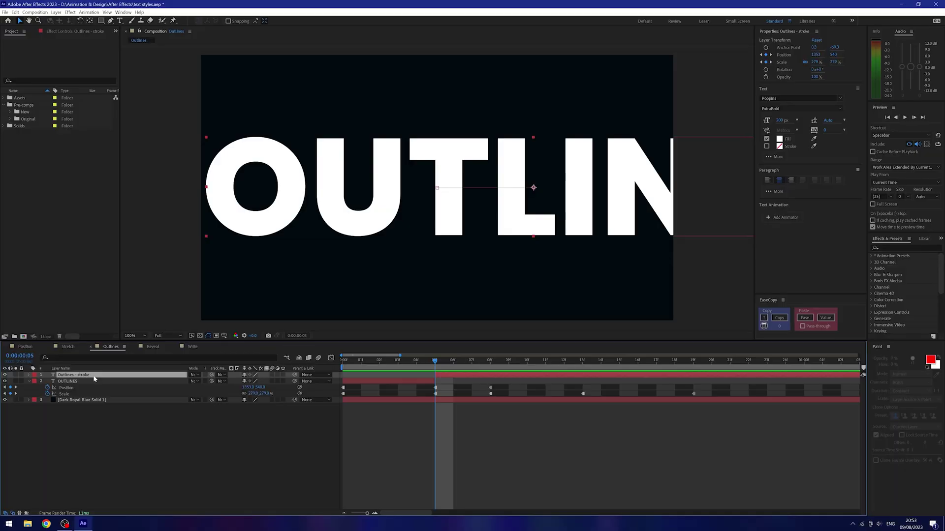
# - Turn off the Fill and turn on the Stroke for the Outlines - stroke text
pyautogui.click(767, 140)
pyautogui.click(766, 139)
pyautogui.click(766, 146)
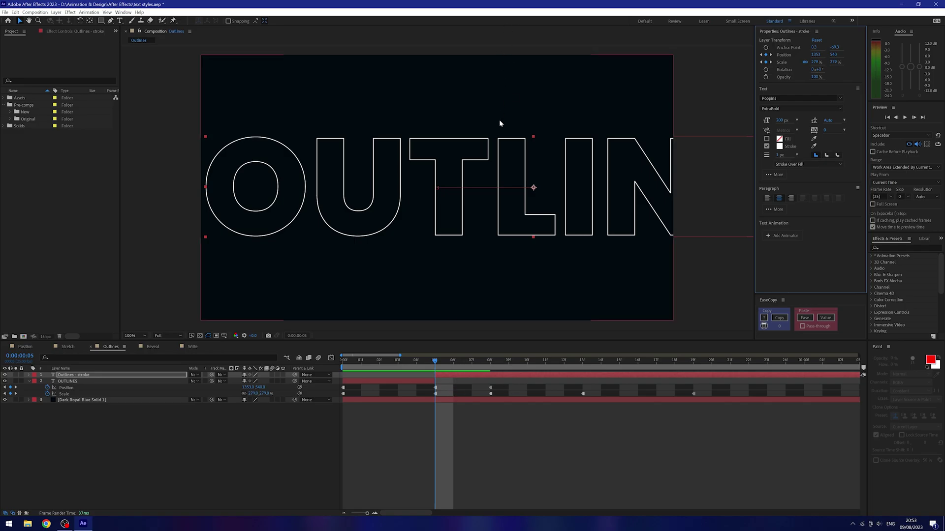
# - Split the Outlines - stroke layer at frame 8 and delete the piece after it
pyautogui.scroll(-2, 493, 185)
pyautogui.click(491, 363)
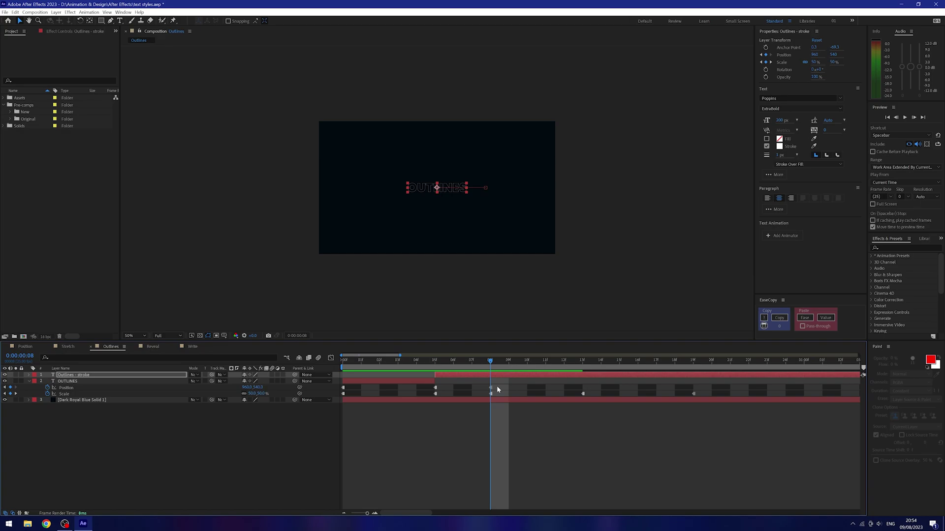
pyautogui.hotkey('ctrl', 'shift', 'd')
pyautogui.press('Delete')
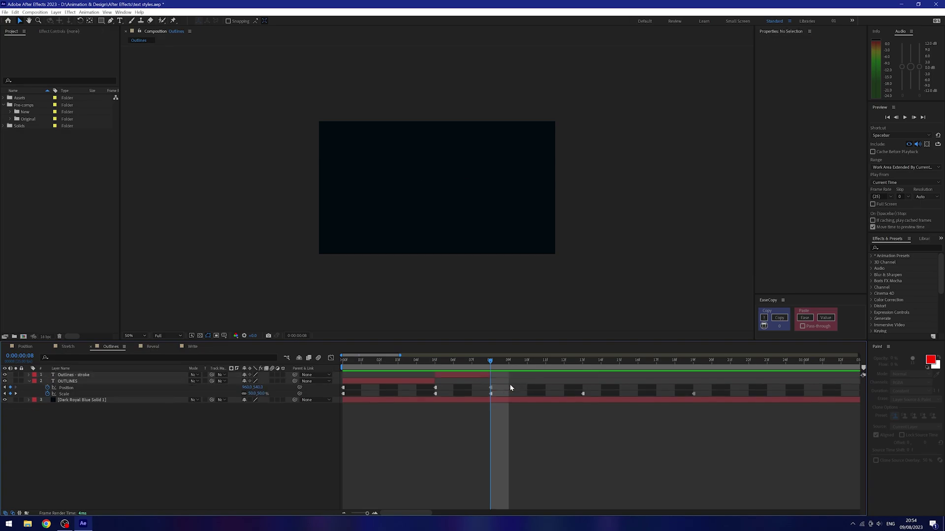
# - Split OUTLINES at frame 8 so the solid OUTLINES 2 piece resumes there
pyautogui.click(385, 381)
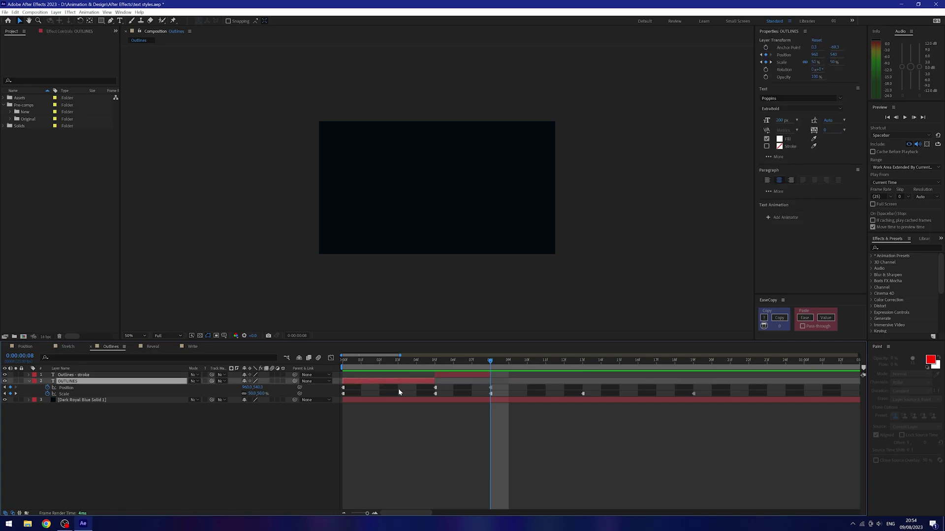
pyautogui.hotkey('ctrl', 'shift', 'd')
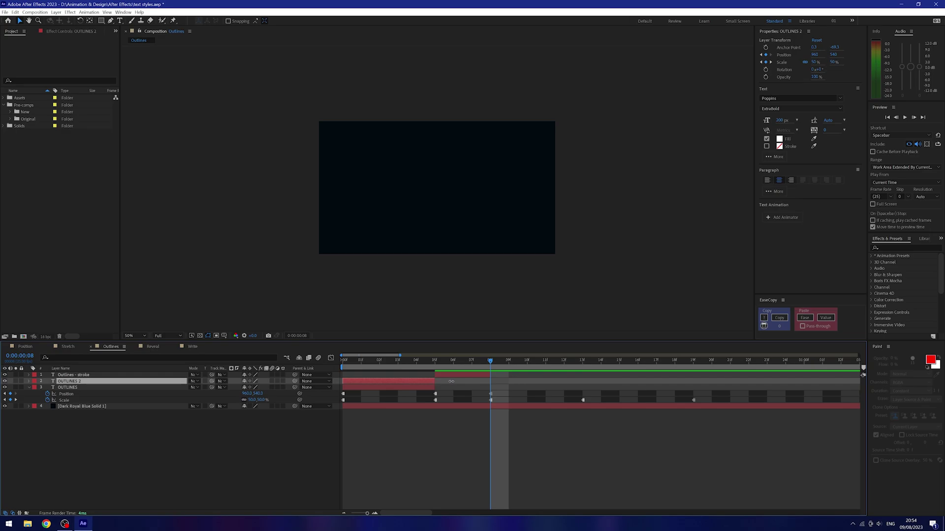
pyautogui.moveTo(451, 381); pyautogui.dragTo(692, 381)
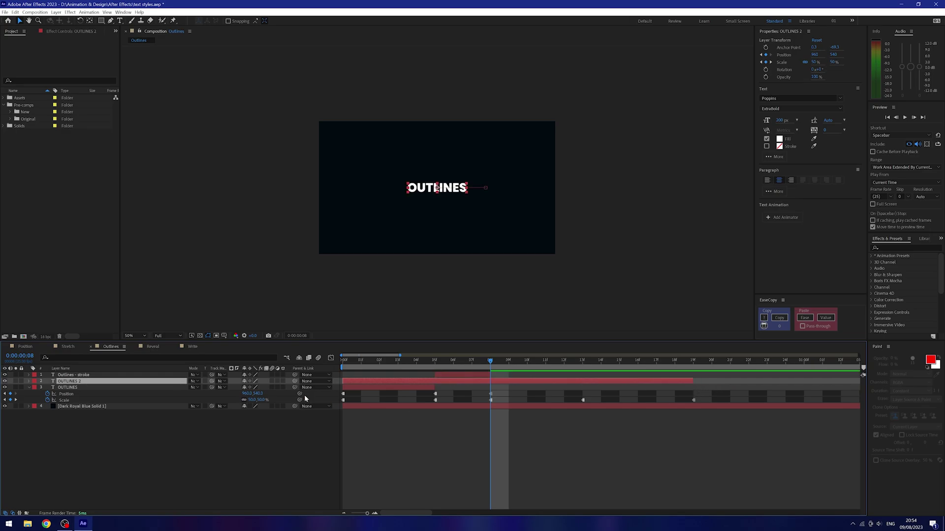
pyautogui.moveTo(341, 381); pyautogui.dragTo(486, 386)
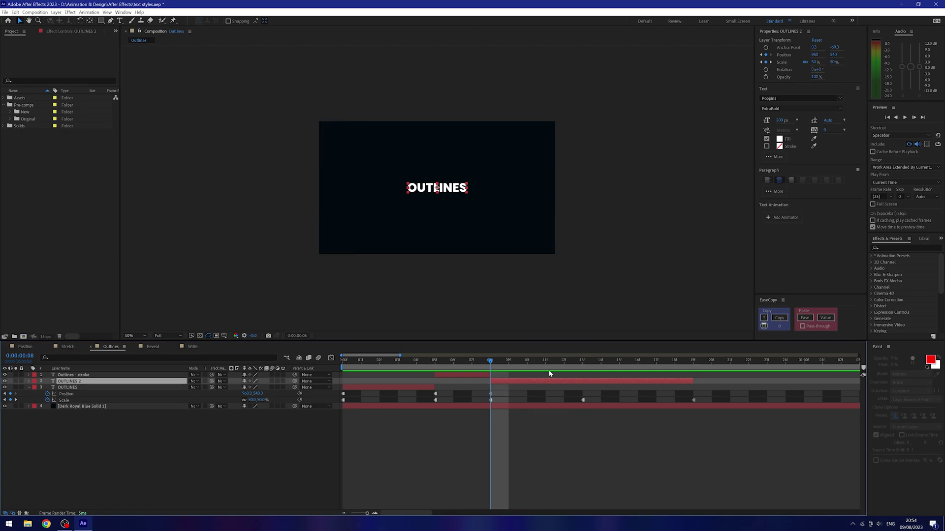
pyautogui.press('u')
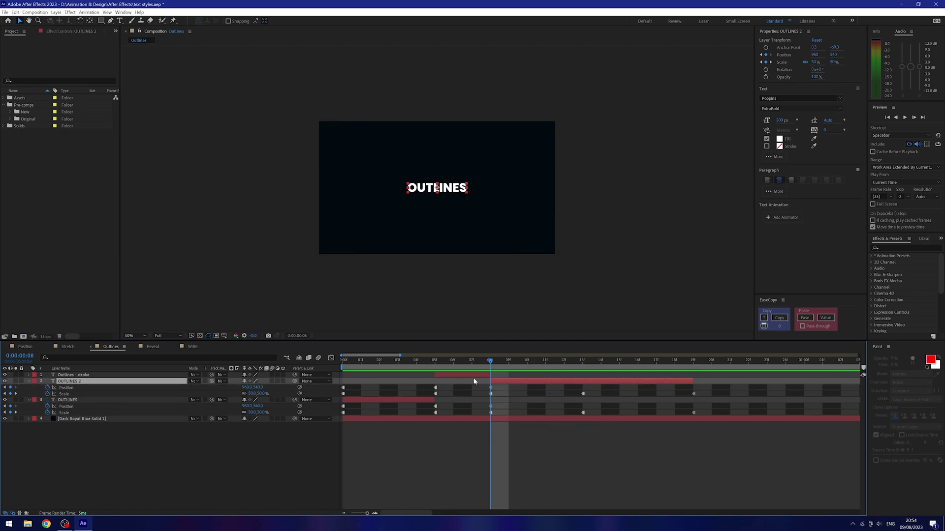
pyautogui.moveTo(491, 382)
pyautogui.mouseDown()
pyautogui.moveTo(343, 383)
pyautogui.moveTo(483, 384)
pyautogui.mouseUp()
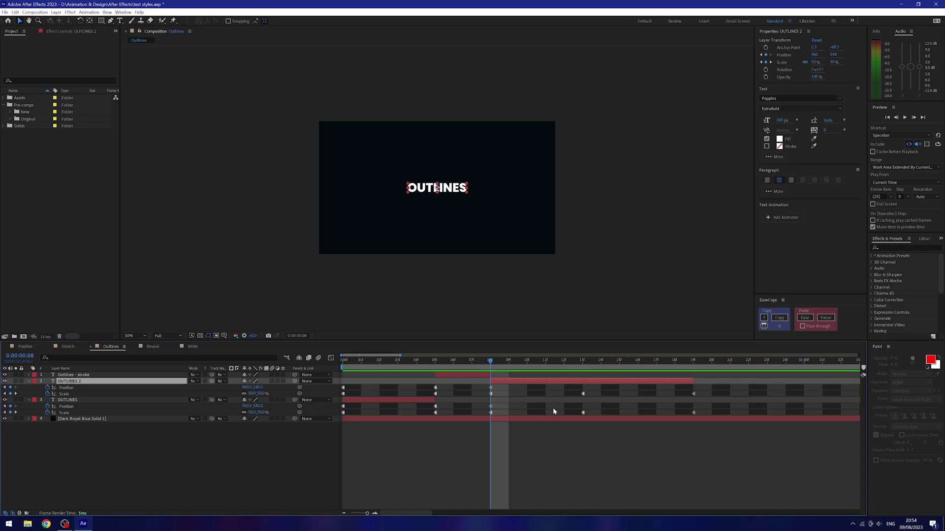
# - Duplicate the Outlines - stroke layer and trim the copy to run from frame 13 to 19
pyautogui.click(582, 363)
pyautogui.click(461, 376)
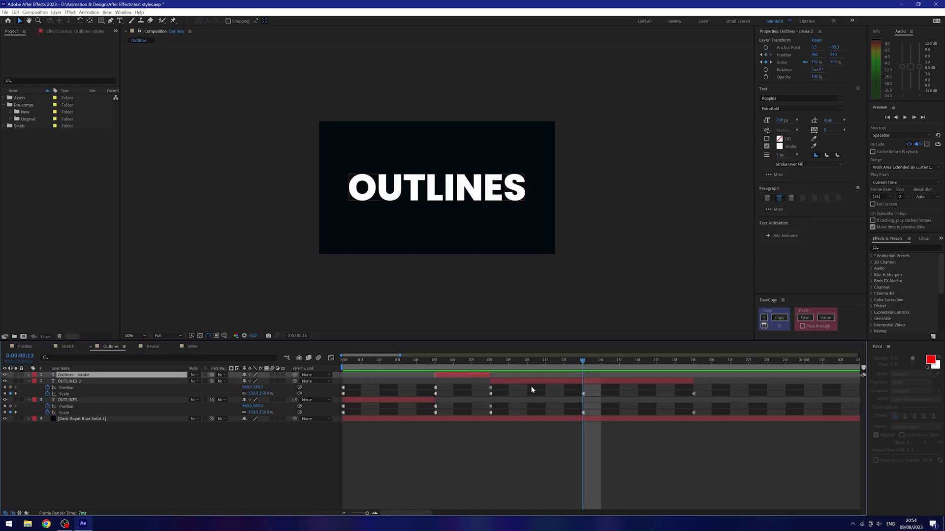
pyautogui.hotkey('ctrl', 'd')
pyautogui.moveTo(503, 376); pyautogui.dragTo(701, 388)
pyautogui.moveTo(436, 376); pyautogui.dragTo(582, 386)
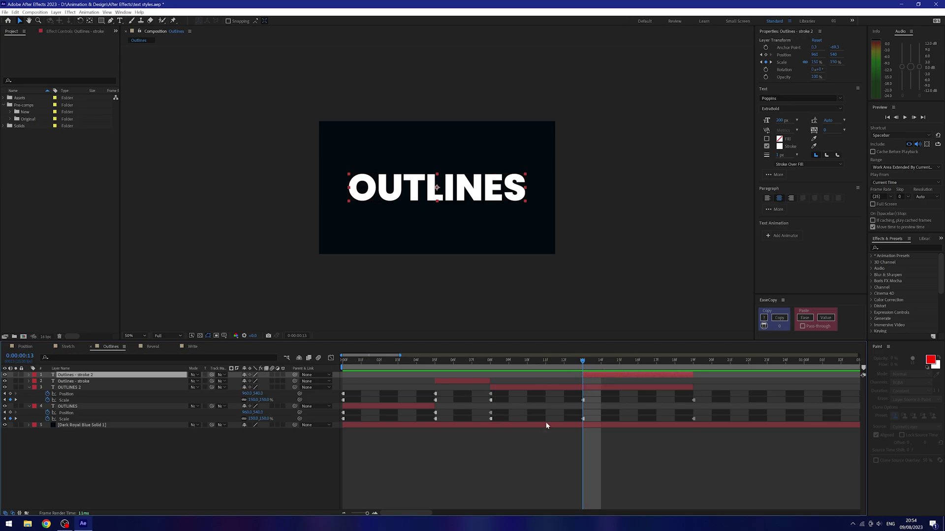
# - End OUTLINES 2 at frame 13 and check the Outlines - stroke 2 keyframes
pyautogui.moveTo(695, 388)
pyautogui.mouseDown()
pyautogui.moveTo(589, 385)
pyautogui.moveTo(610, 375)
pyautogui.moveTo(595, 375)
pyautogui.moveTo(629, 376)
pyautogui.moveTo(617, 379)
pyautogui.mouseUp()
pyautogui.click(597, 375)
pyautogui.press('u')
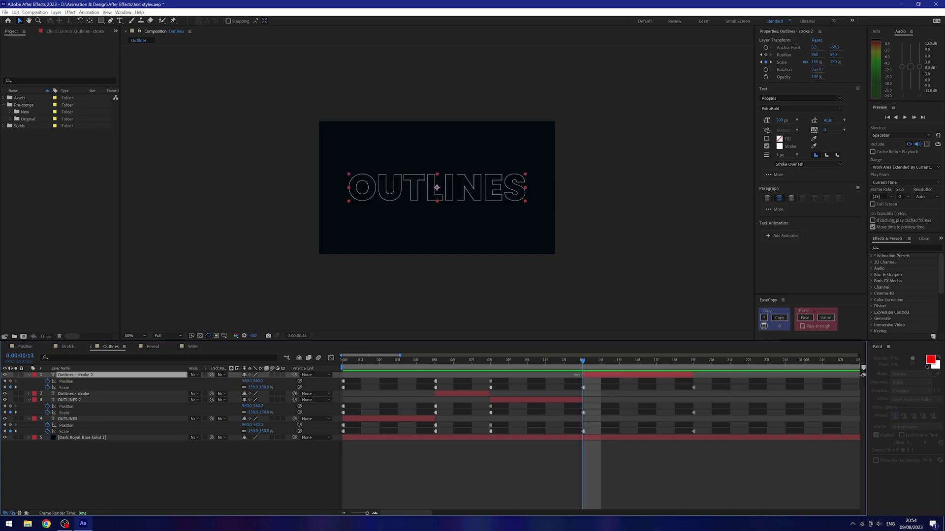
pyautogui.click(694, 359)
pyautogui.click(391, 417)
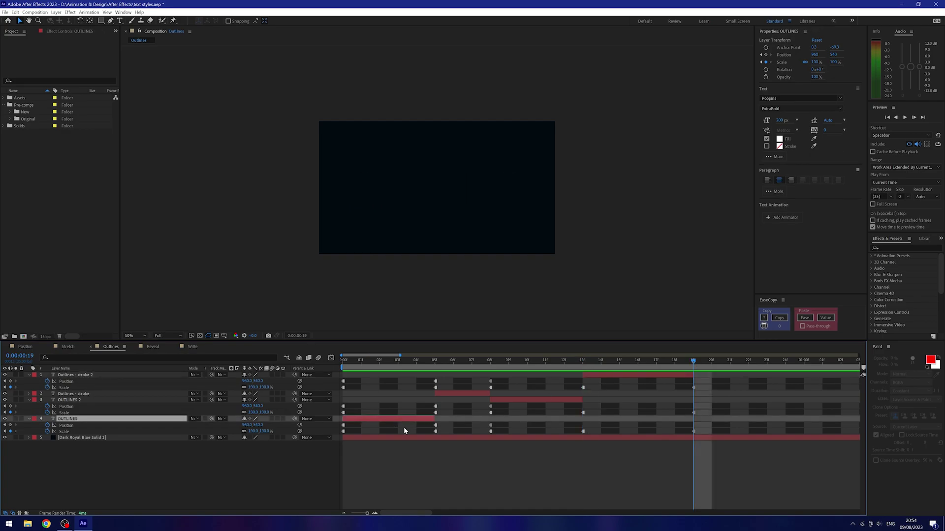
# - Duplicate OUTLINES as OUTLINES 3, running from frame 19 to the composition end
pyautogui.hotkey('ctrl', 'd')
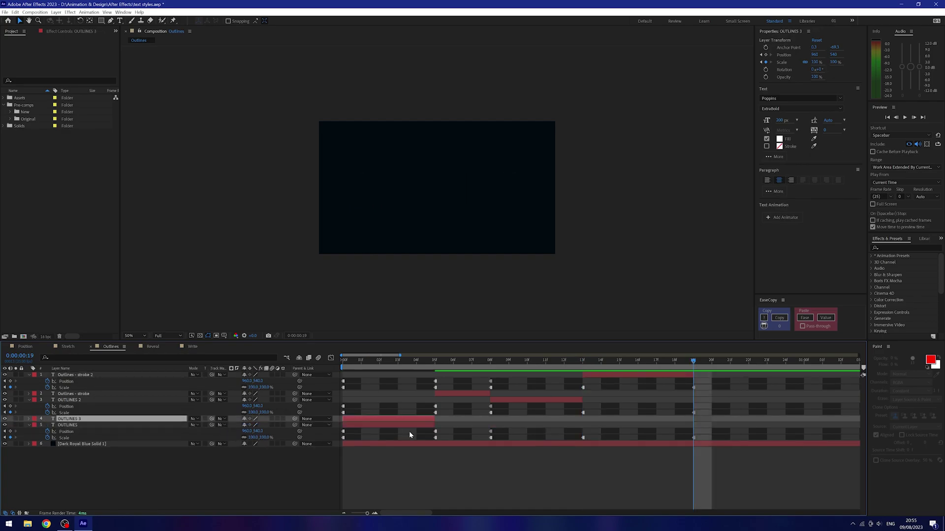
pyautogui.moveTo(436, 419); pyautogui.dragTo(853, 419)
pyautogui.moveTo(343, 418); pyautogui.dragTo(638, 427)
pyautogui.scroll(-3, 672, 433)
pyautogui.moveTo(543, 419); pyautogui.dragTo(916, 434)
pyautogui.scroll(-3, 672, 433)
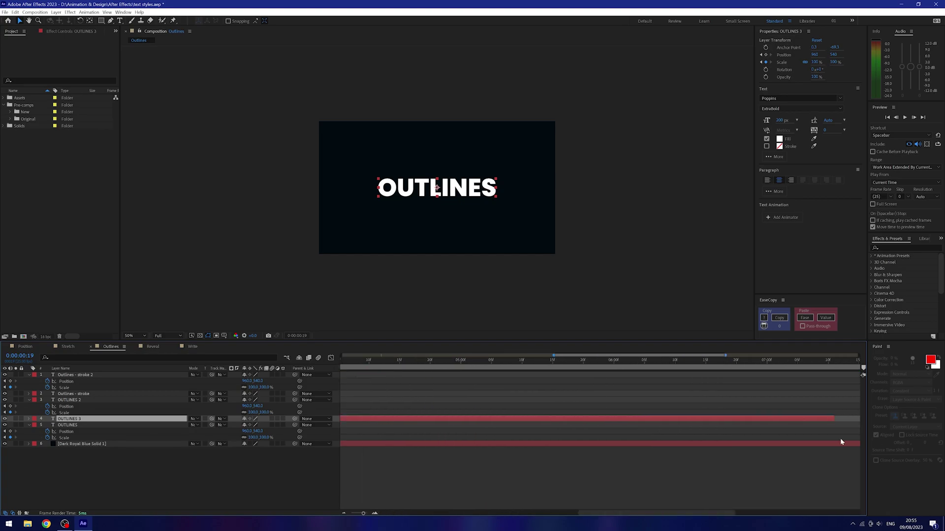
# - Preview the full Outlines animation from the start
pyautogui.moveTo(381, 356); pyautogui.dragTo(317, 386)
pyautogui.press('space')
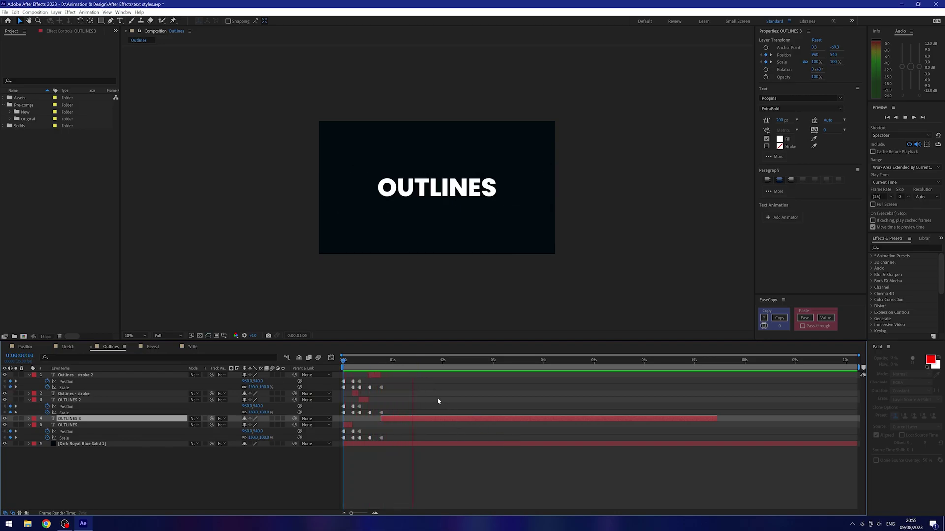
pyautogui.press('space')
pyautogui.press('space')
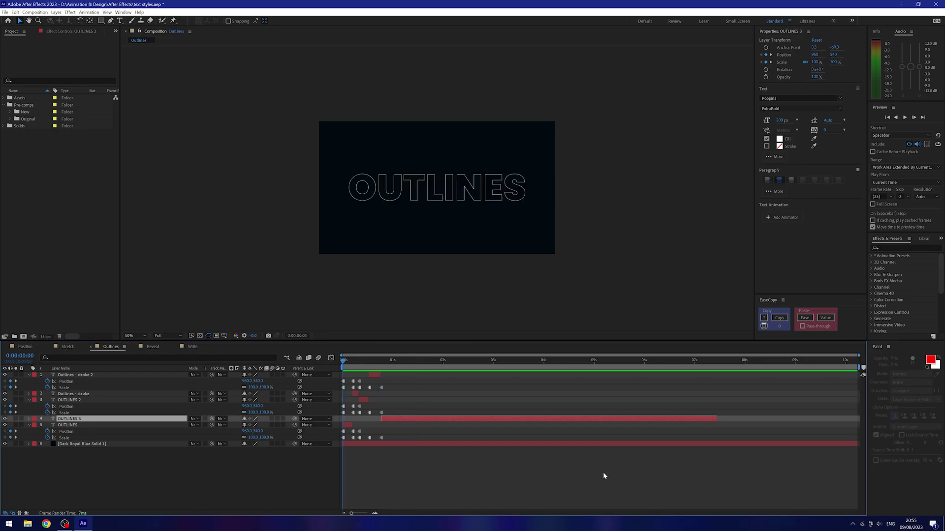
pyautogui.press('space')
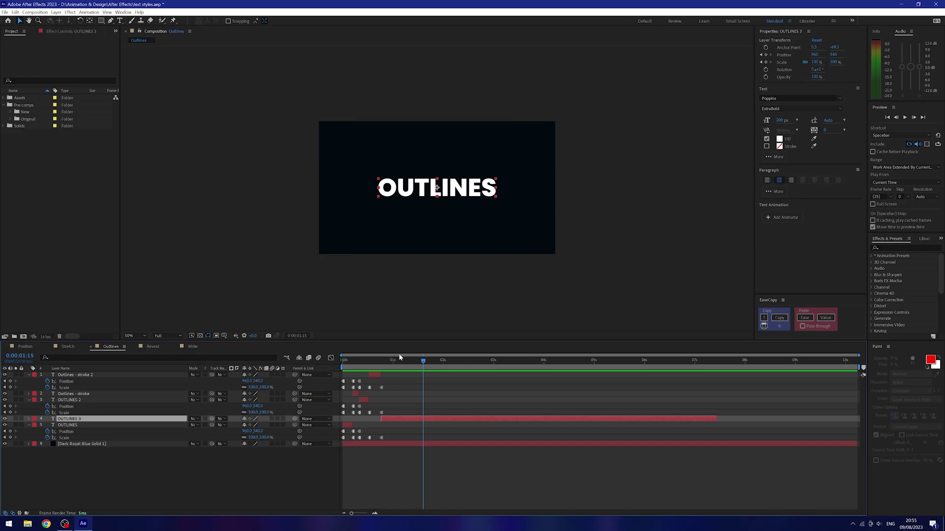
pyautogui.press('Home')
pyautogui.press('space')
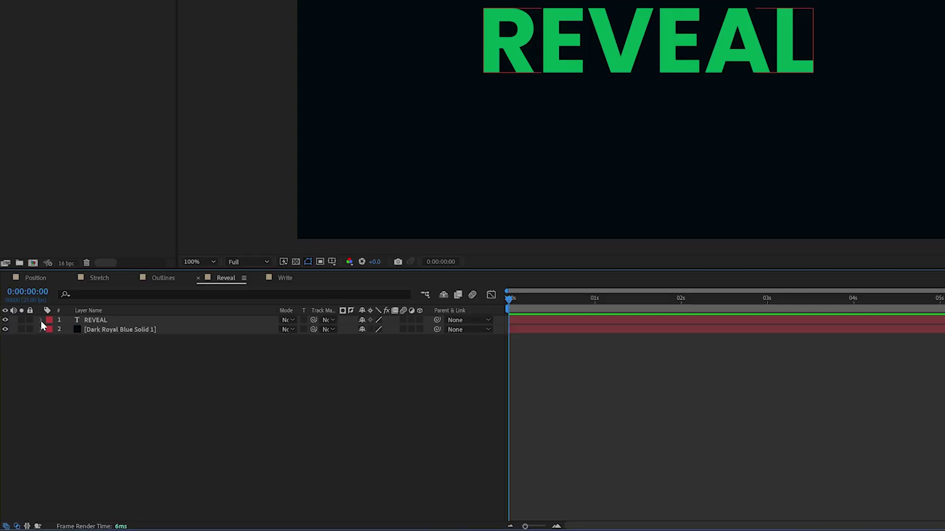
# - Add a Position animator to the REVEAL text with a vertical offset of 100
pyautogui.click(29, 375)
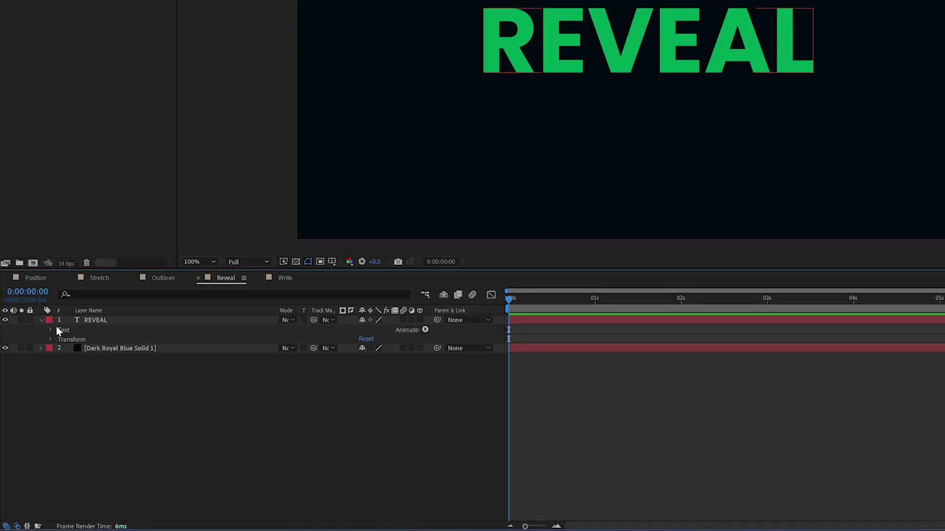
pyautogui.click(425, 330)
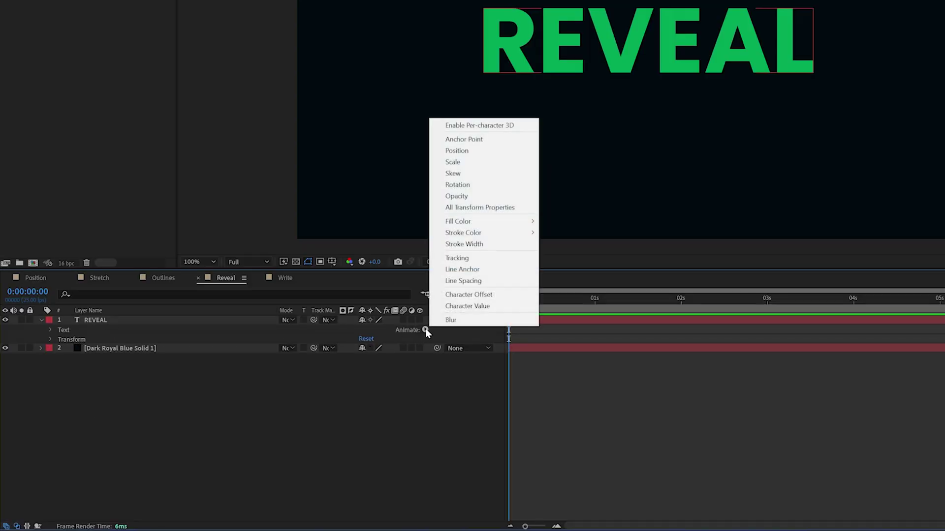
pyautogui.click(463, 151)
pyautogui.click(379, 386)
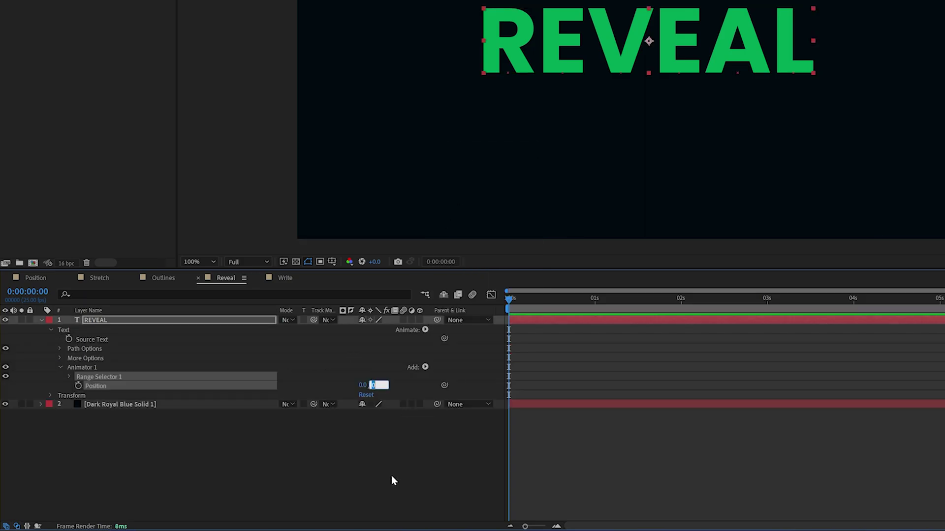
pyautogui.write('100')
pyautogui.press('Return')
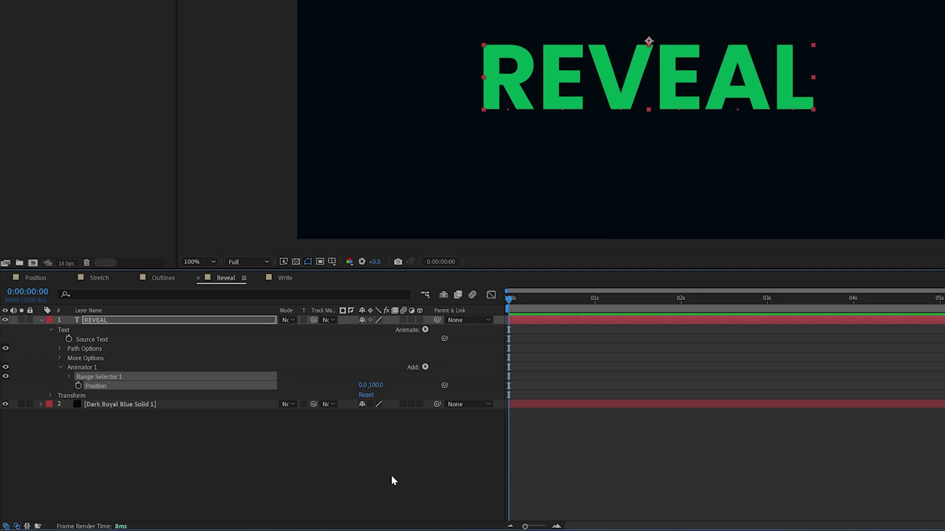
# - Keyframe the Range Selector Offset from -100% at 0s to 100% at 1s
pyautogui.click(69, 376)
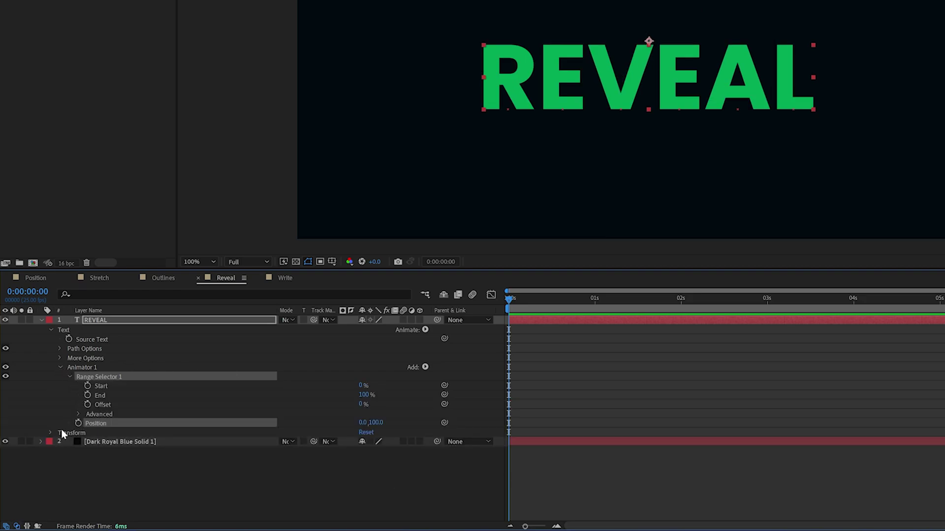
pyautogui.click(79, 415)
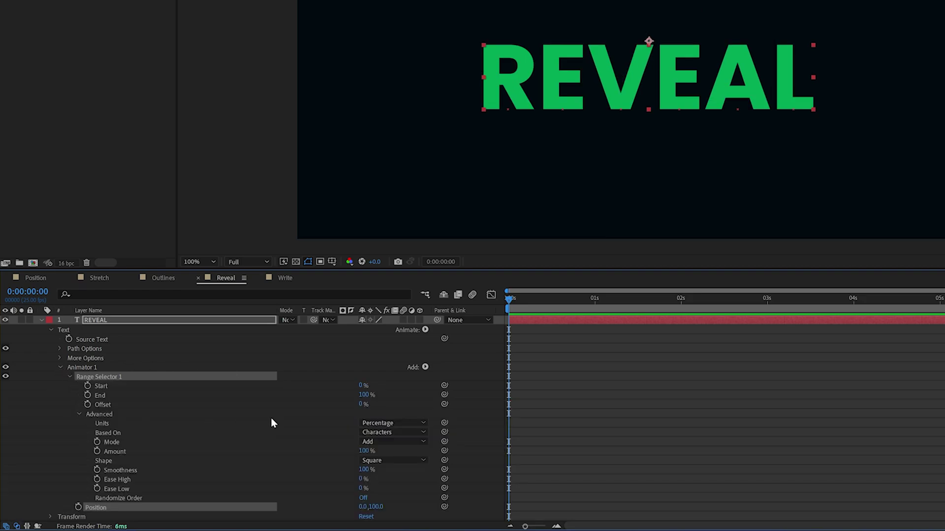
pyautogui.click(89, 405)
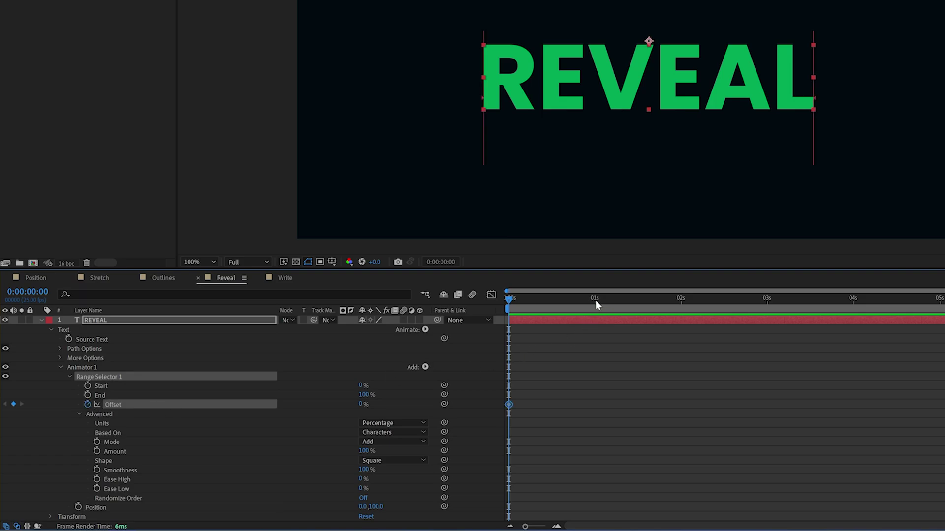
pyautogui.click(361, 404)
pyautogui.write('-100')
pyautogui.press('Return')
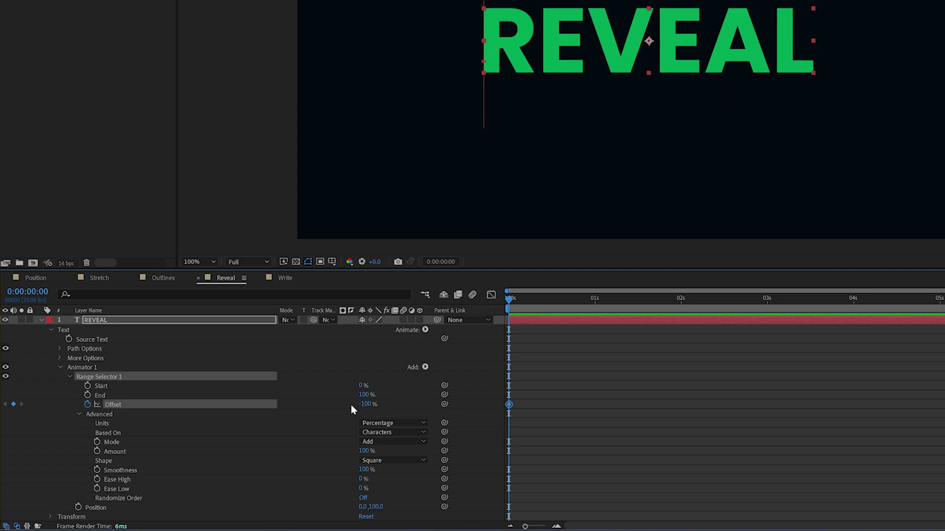
pyautogui.click(595, 302)
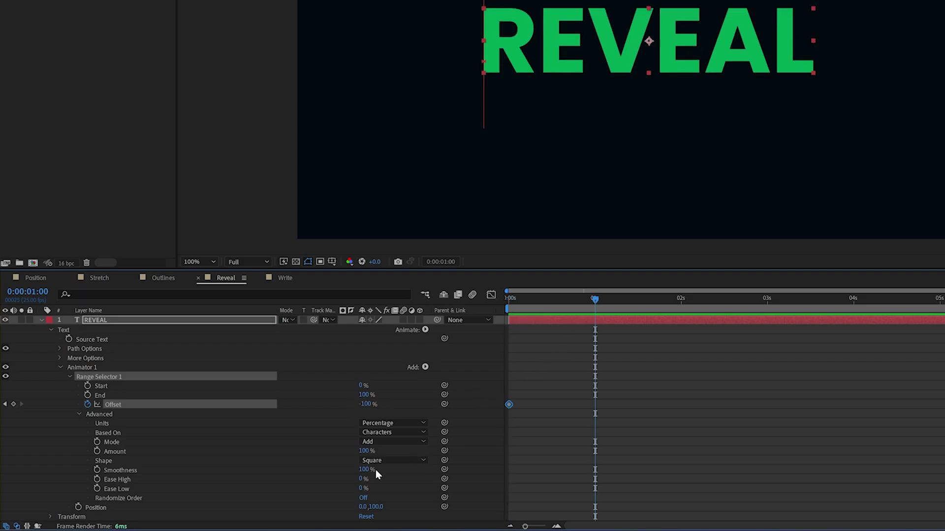
pyautogui.click(367, 405)
pyautogui.write('100')
pyautogui.press('Return')
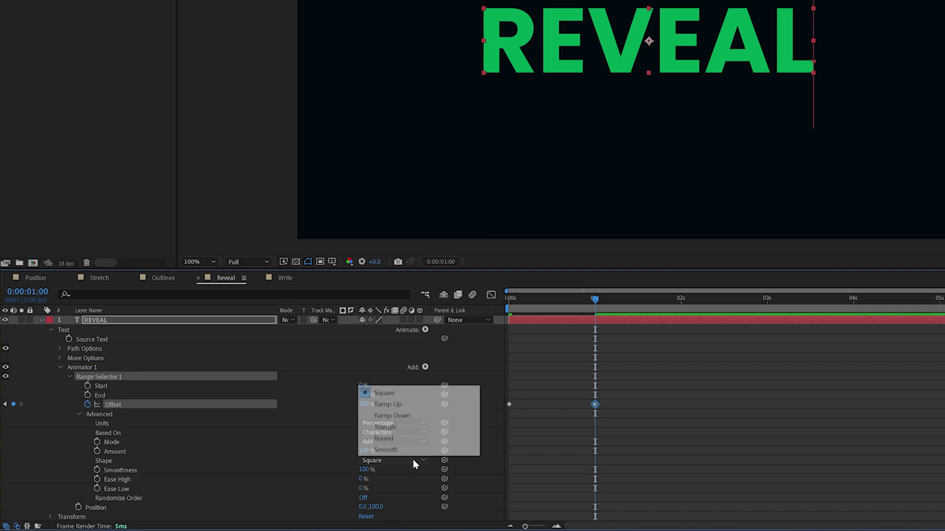
# - Set the range Shape to Ramp Up with Ease High 40 and Ease Low 80, then preview
pyautogui.click(412, 459)
pyautogui.click(462, 410)
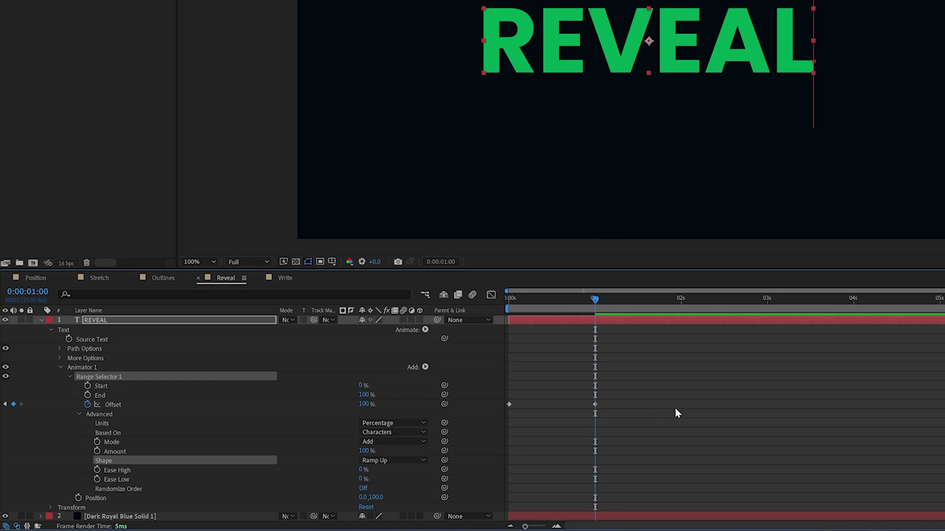
pyautogui.moveTo(598, 300); pyautogui.dragTo(391, 319)
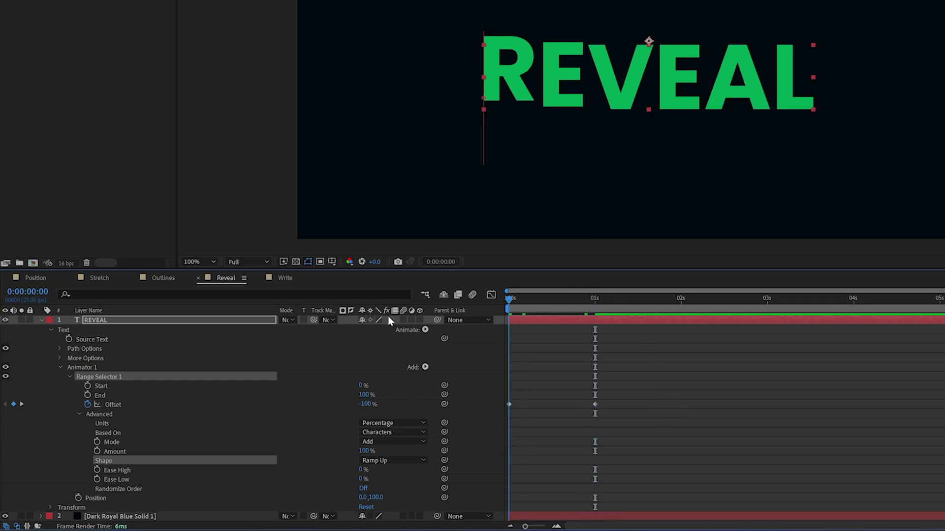
pyautogui.click(364, 469)
pyautogui.write('40')
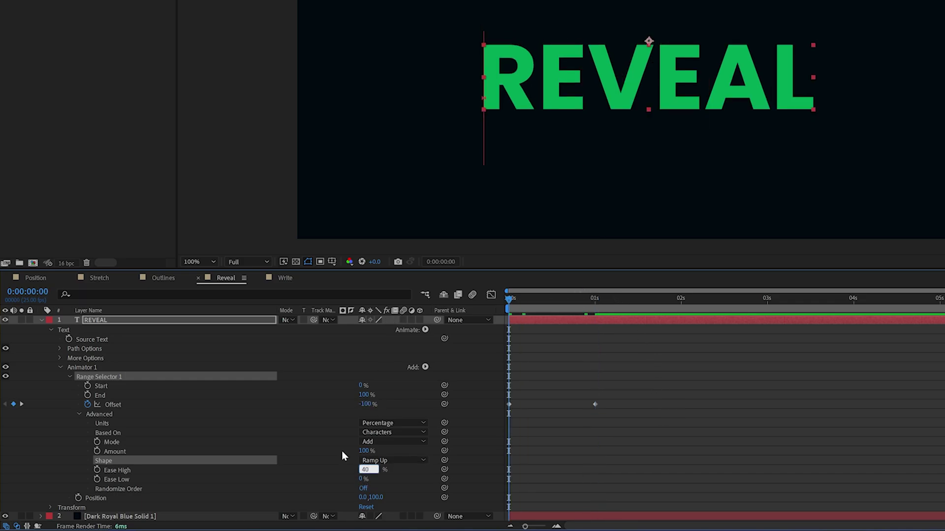
pyautogui.click(362, 480)
pyautogui.write('80')
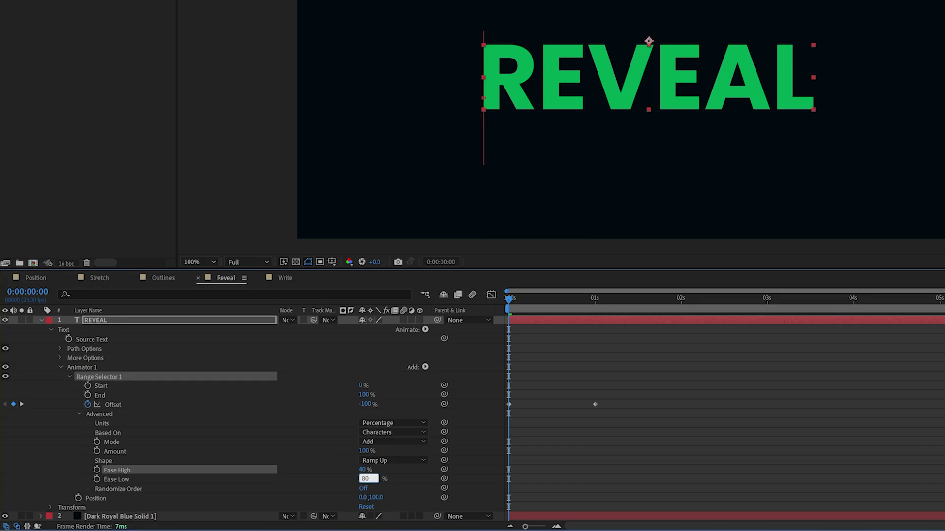
pyautogui.press('Return')
pyautogui.press('space')
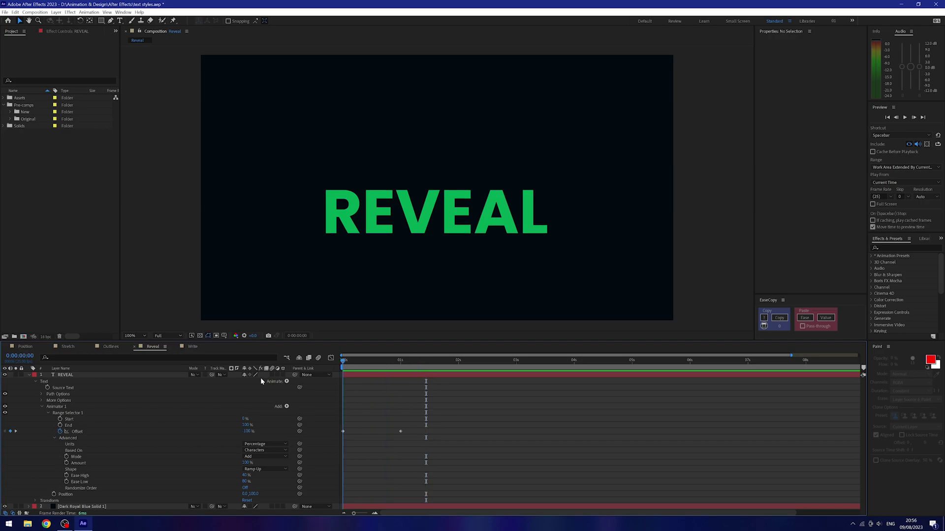
# - Move the end Offset keyframe from 1s to 0:00:00:20
pyautogui.press('space')
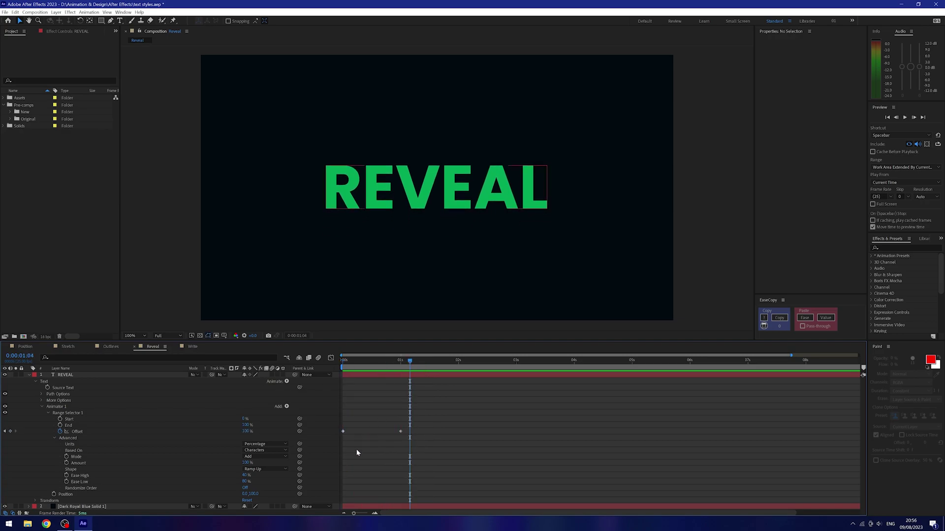
pyautogui.click(400, 363)
pyautogui.moveTo(400, 365); pyautogui.dragTo(387, 367)
pyautogui.moveTo(400, 432); pyautogui.dragTo(389, 431)
# - Raise the animator's vertical Position offset to 250 and preview the rise
pyautogui.click(253, 493)
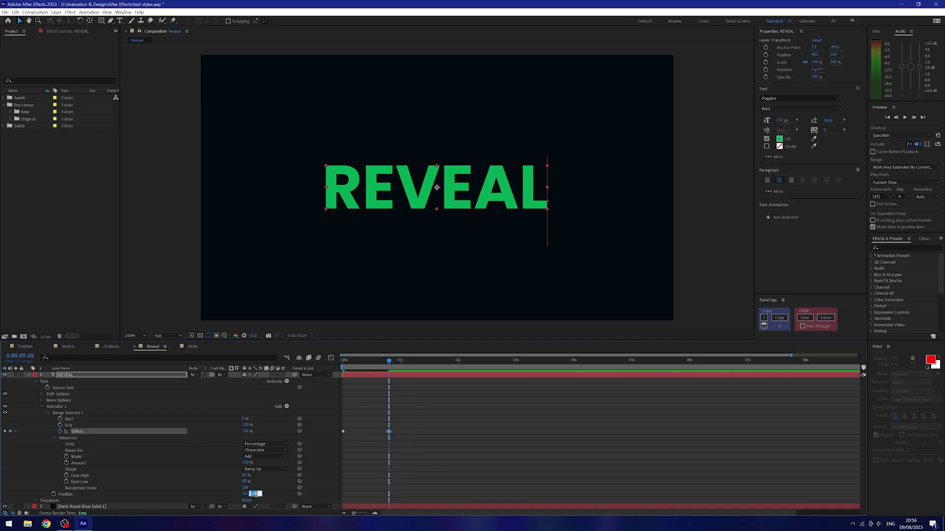
pyautogui.write('250')
pyautogui.press('Return')
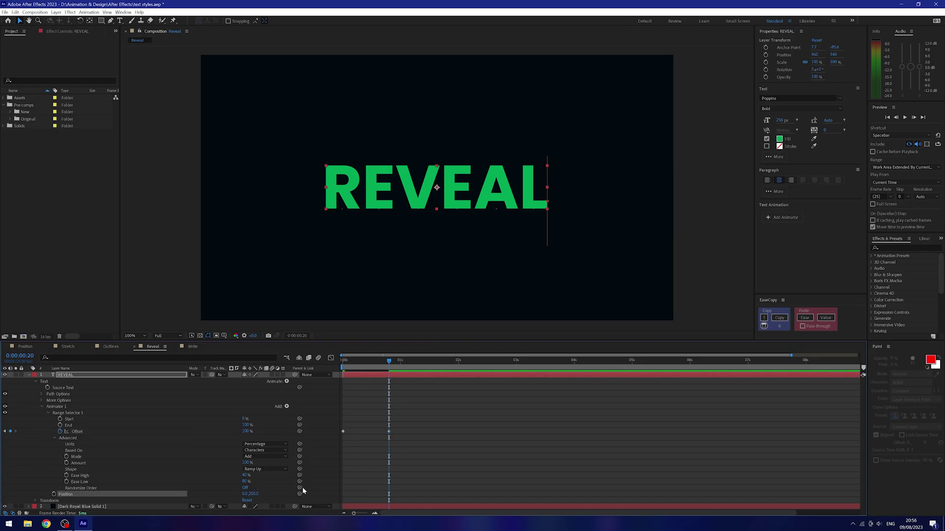
pyautogui.press('Home')
pyautogui.press('space')
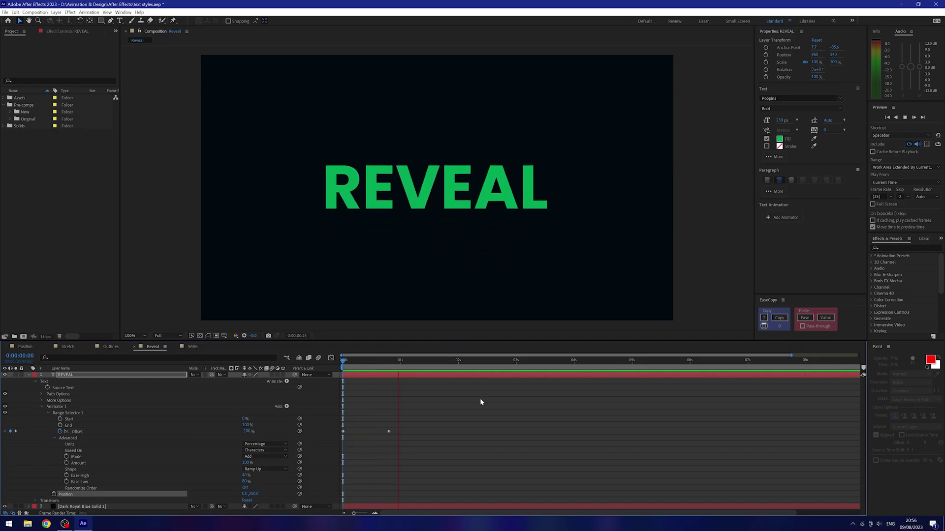
pyautogui.press('space')
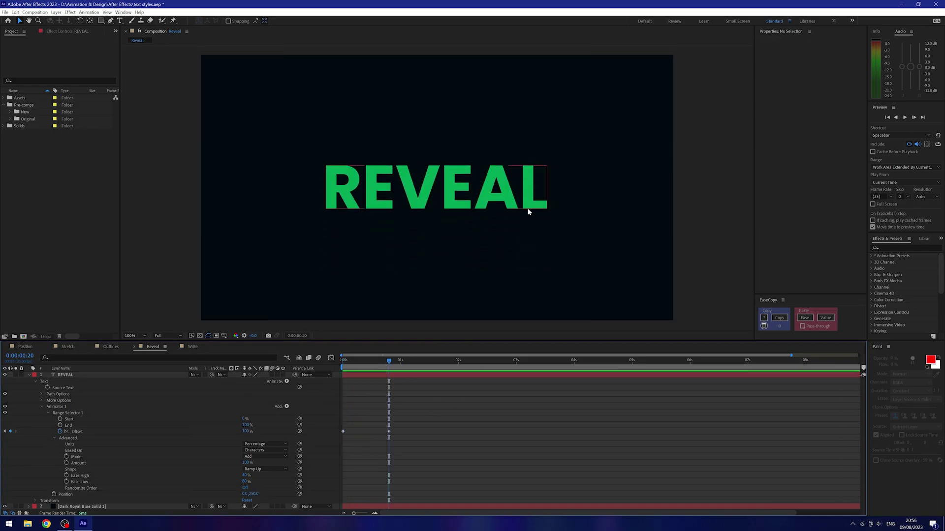
pyautogui.click(287, 382)
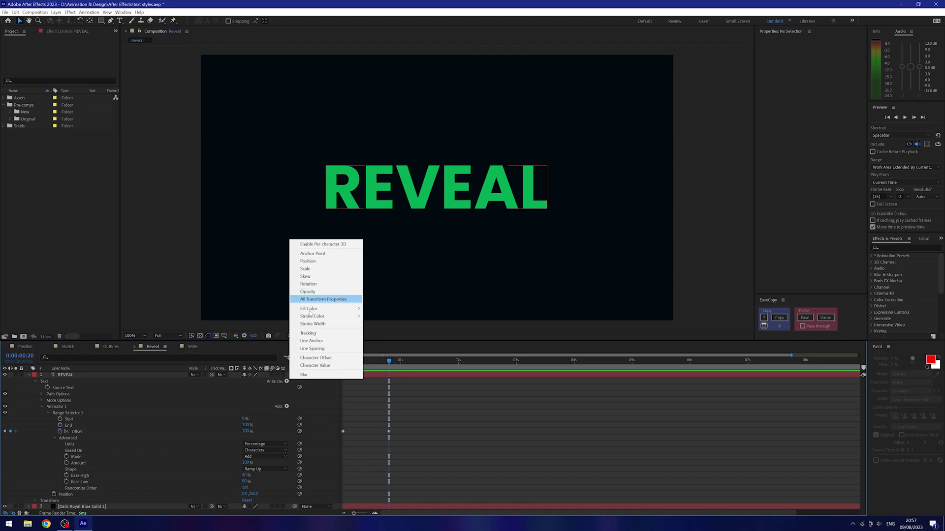
pyautogui.click(286, 407)
pyautogui.click(274, 409)
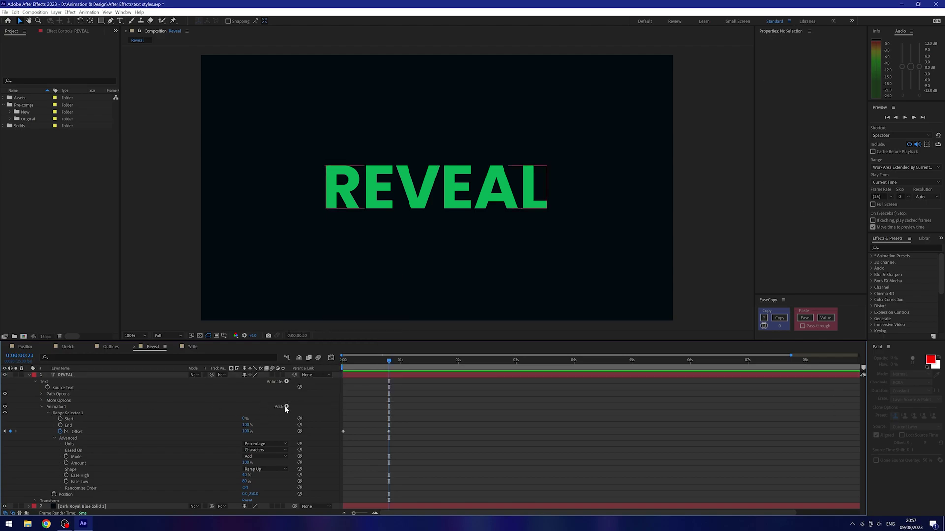
pyautogui.click(286, 408)
pyautogui.moveTo(303, 409)
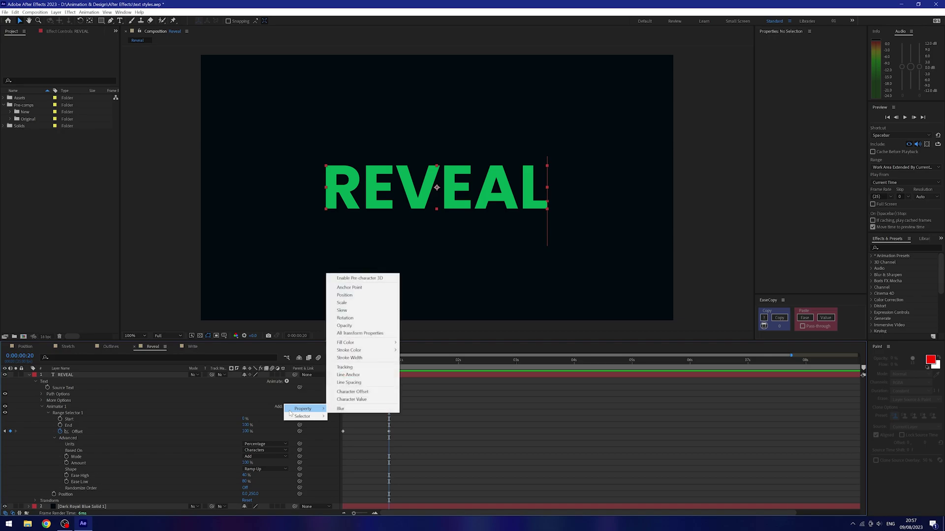
pyautogui.click(344, 325)
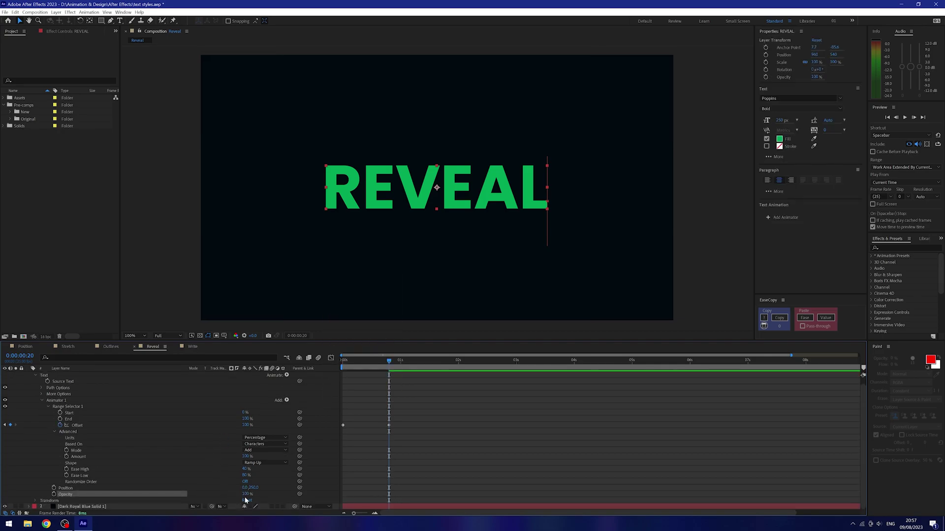
pyautogui.click(245, 494)
pyautogui.write('0')
pyautogui.press('Return')
pyautogui.press('Home')
pyautogui.press('space')
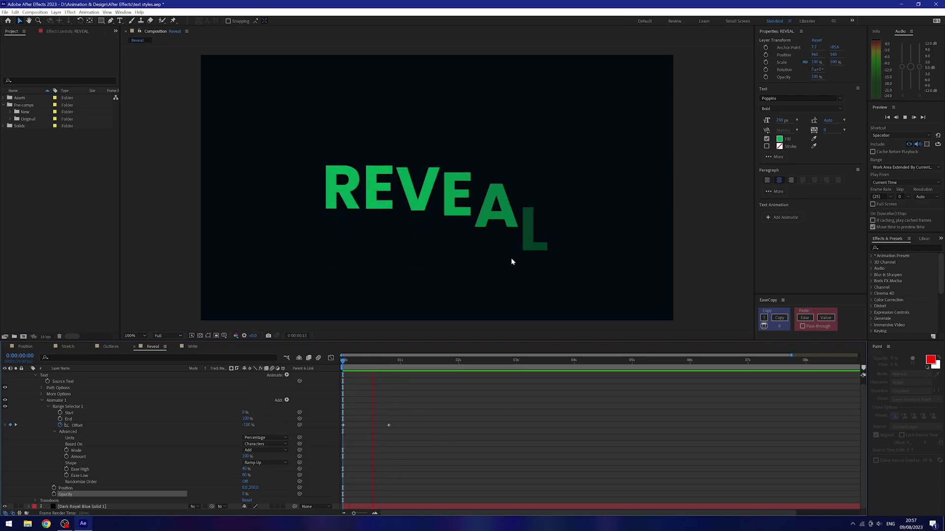
pyautogui.press('space')
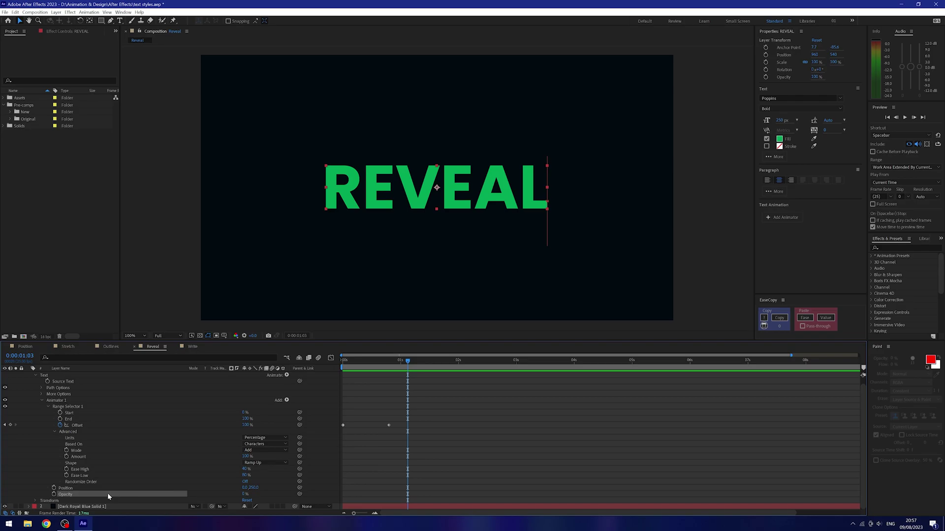
pyautogui.press('Delete')
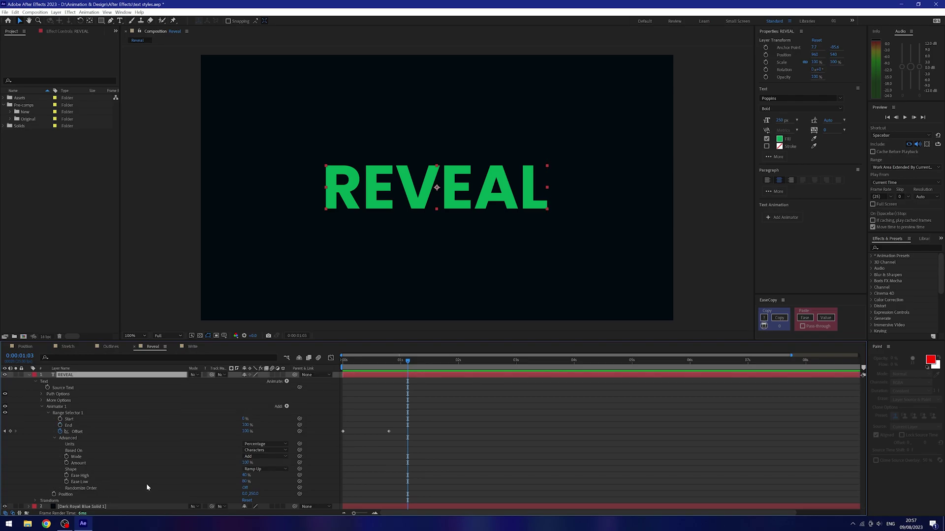
# - Draw a rectangle covering the REVEAL text and name its shape layer 'matte'
pyautogui.click(491, 430)
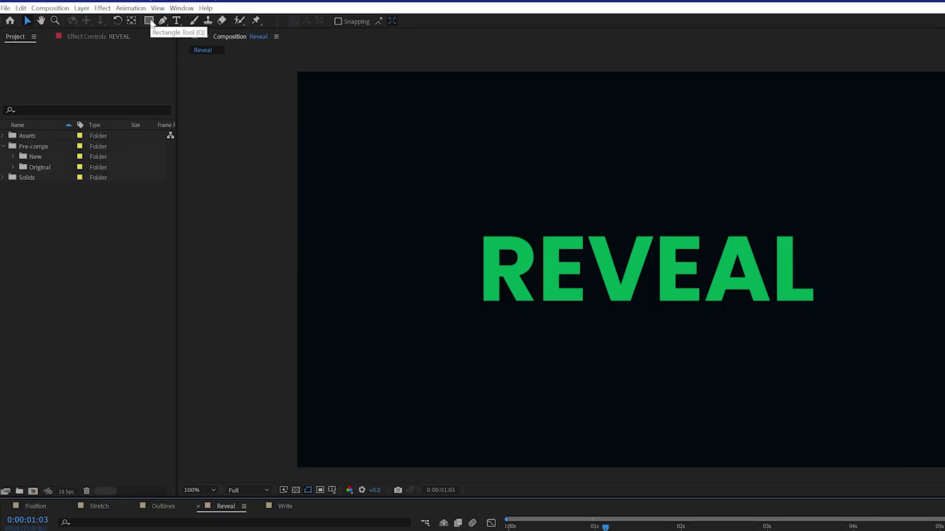
pyautogui.click(149, 22)
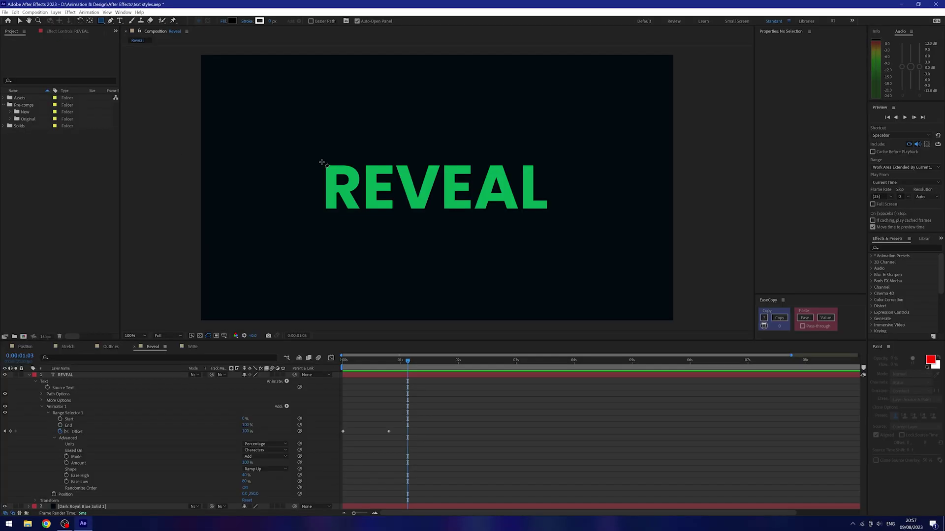
pyautogui.moveTo(322, 162); pyautogui.dragTo(551, 209)
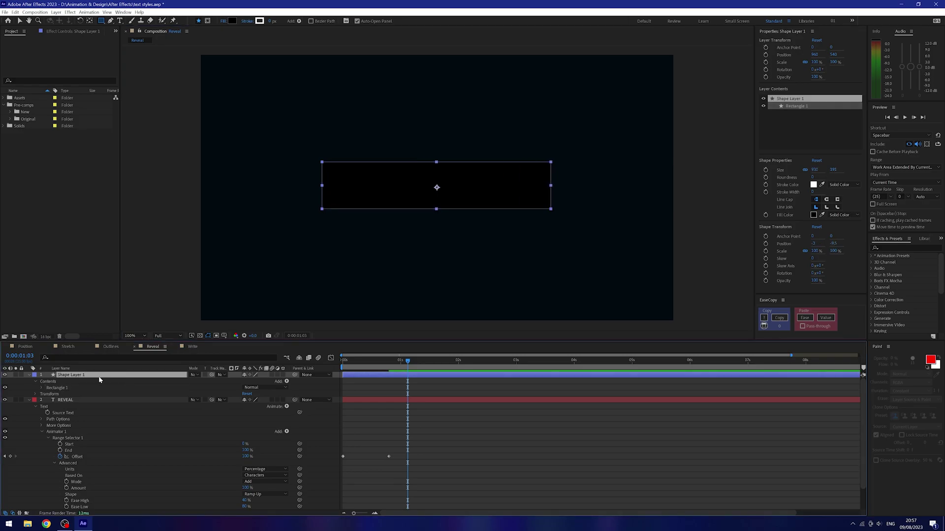
pyautogui.press('Return')
pyautogui.write('matte')
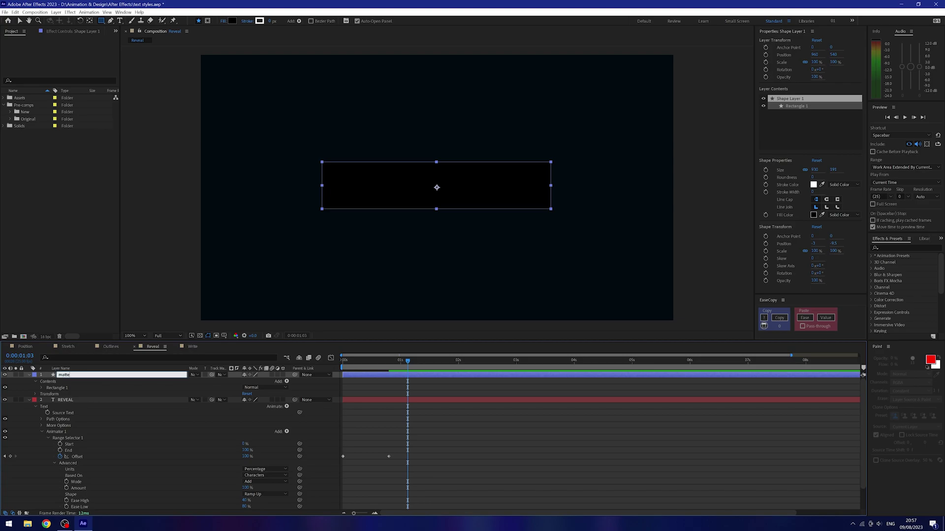
pyautogui.press('Return')
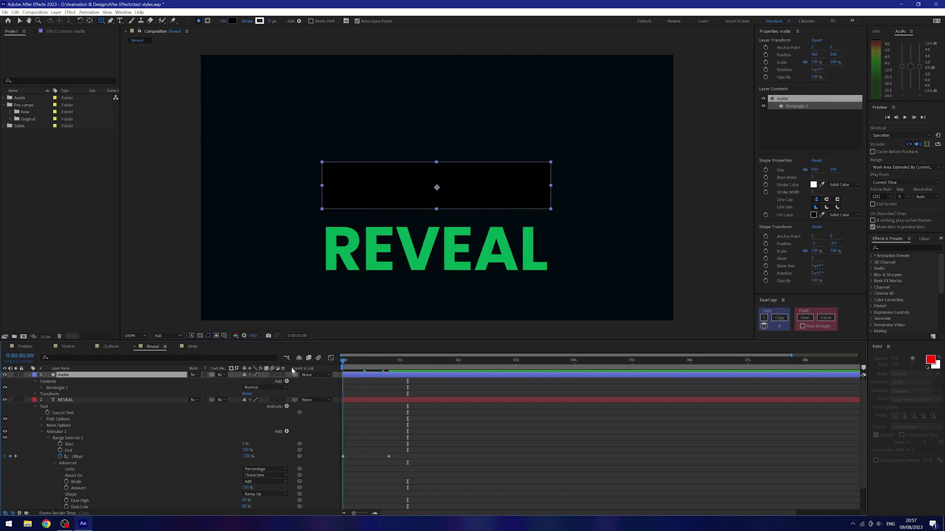
# - Scrub to frame 21 to check the text and open REVEAL's Track Matte choices
pyautogui.moveTo(420, 361); pyautogui.dragTo(362, 403)
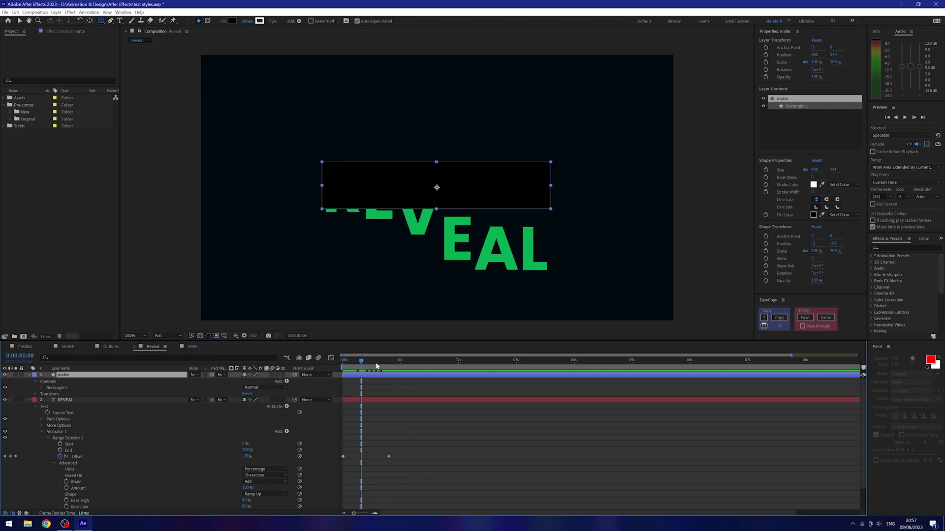
pyautogui.click(391, 361)
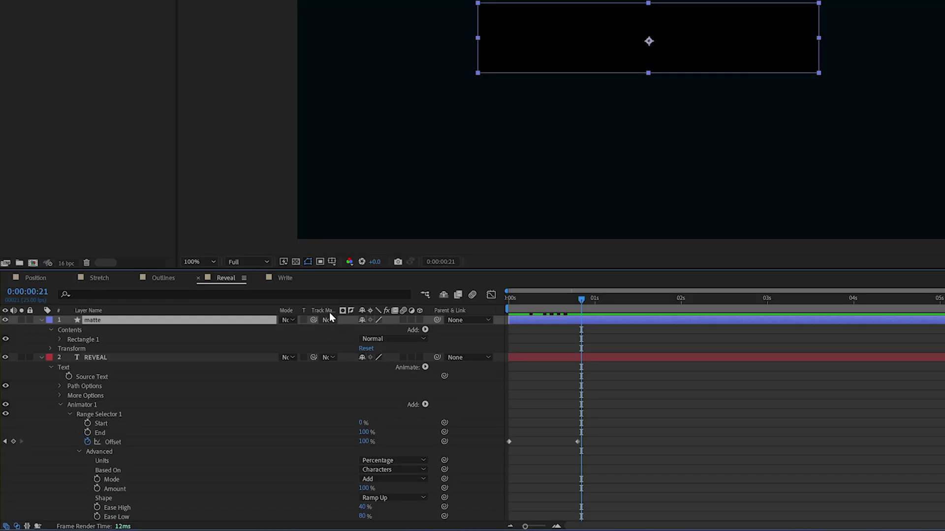
pyautogui.click(329, 358)
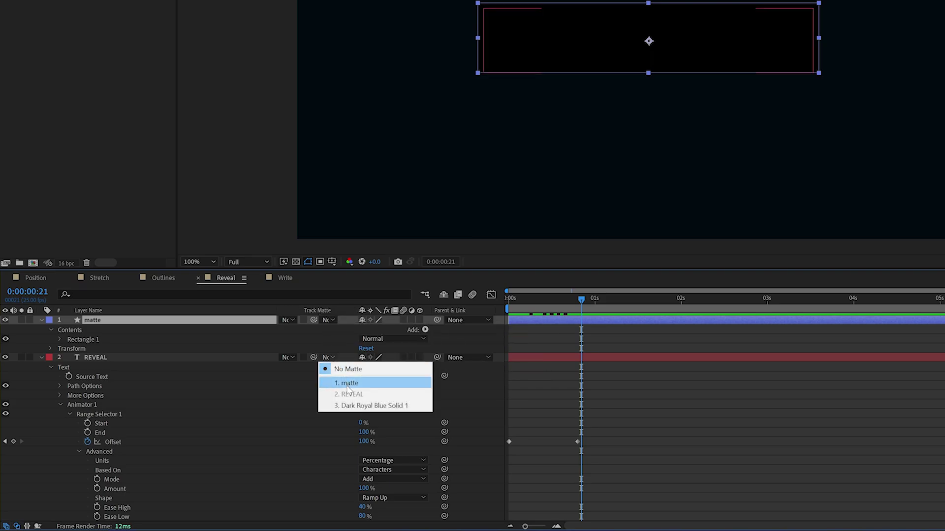
# - Set REVEAL's Track Matte to '1. matte' and scrub back to check the masked rise
pyautogui.click(187, 359)
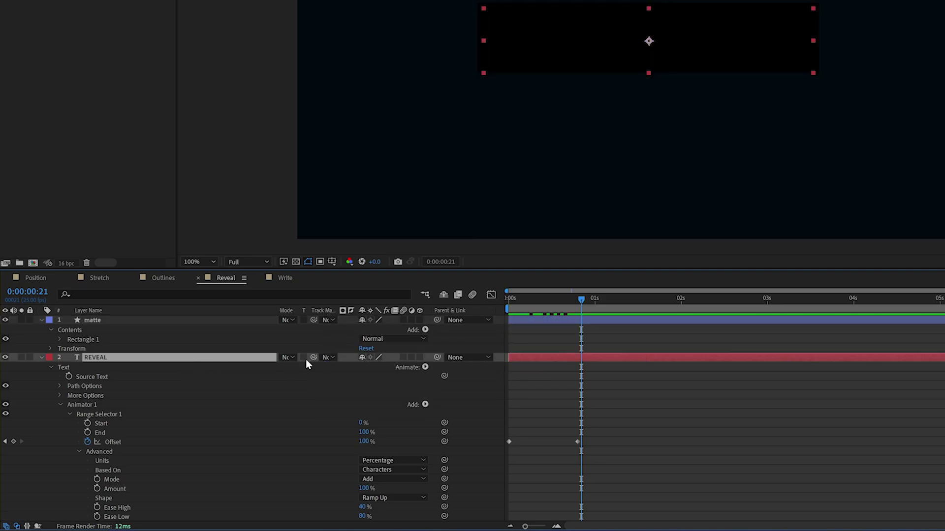
pyautogui.click(327, 358)
pyautogui.click(359, 383)
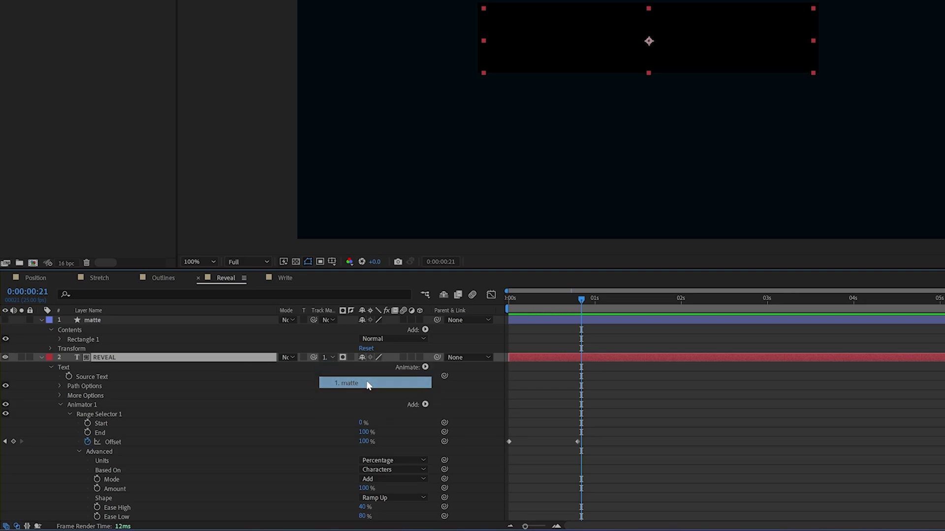
pyautogui.moveTo(391, 364); pyautogui.dragTo(363, 367)
pyautogui.click(69, 375)
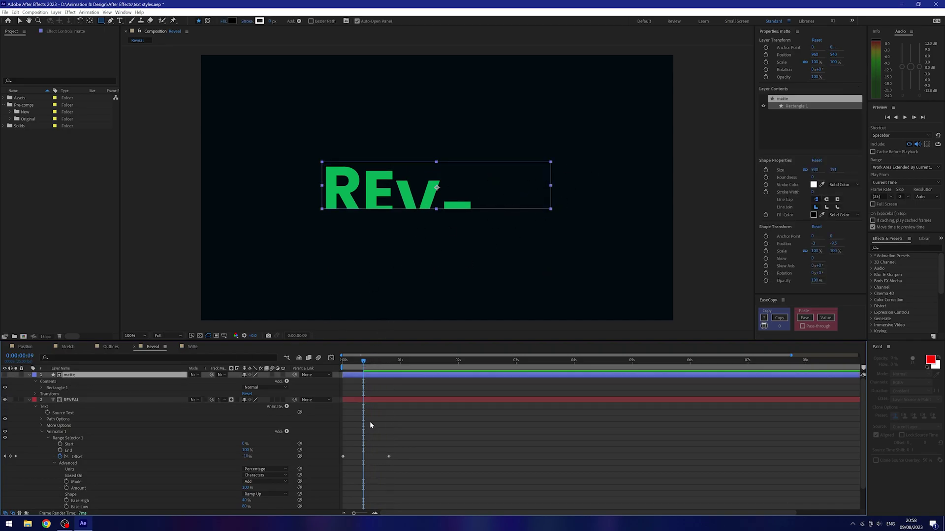
# - Nudge the matte rectangle down one pixel at 200% zoom and preview the reveal
pyautogui.moveTo(364, 363); pyautogui.dragTo(388, 373)
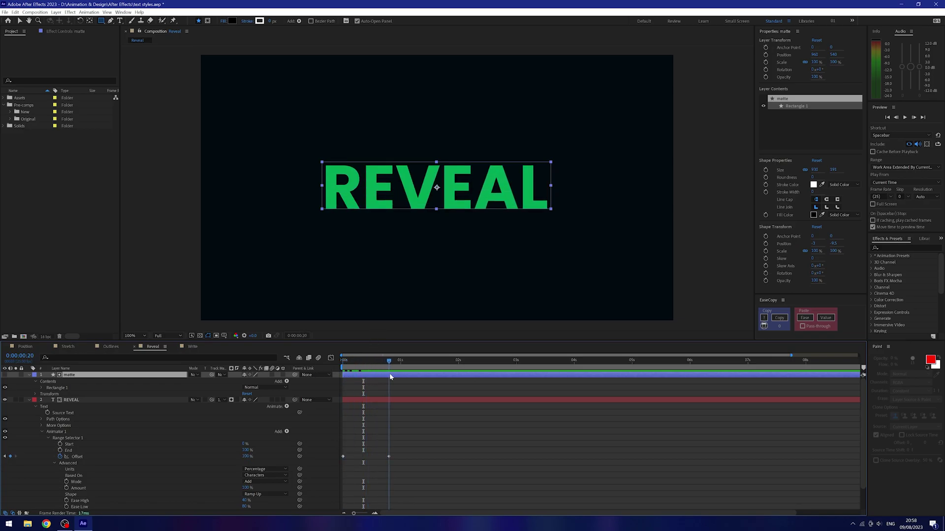
pyautogui.press('.')
pyautogui.press('v')
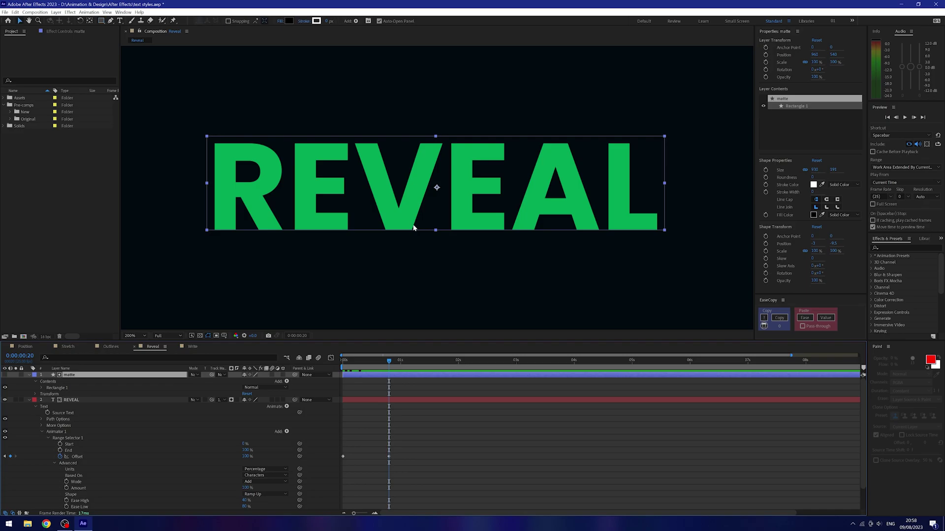
pyautogui.press('Down')
pyautogui.press('Return')
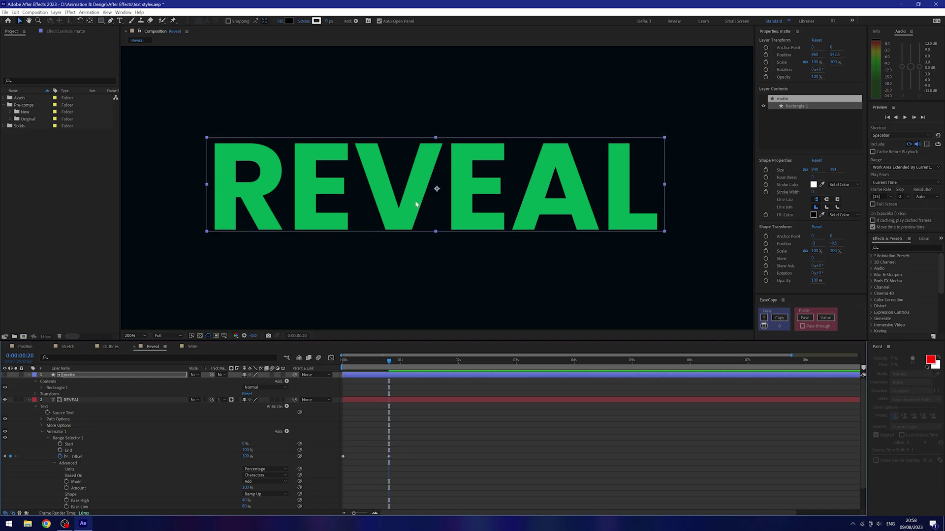
pyautogui.press(',')
pyautogui.press('Home')
pyautogui.press('space')
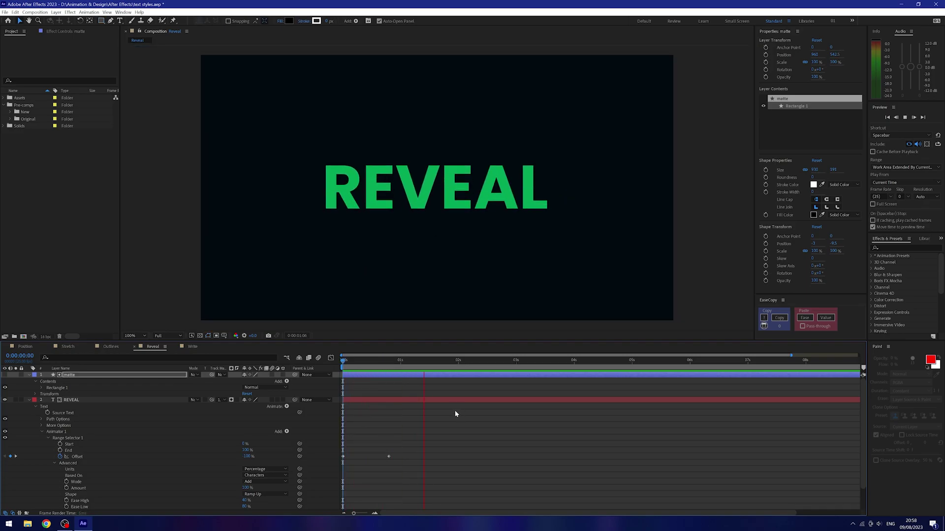
pyautogui.press('space')
pyautogui.moveTo(429, 361); pyautogui.dragTo(234, 385)
pyautogui.press('space')
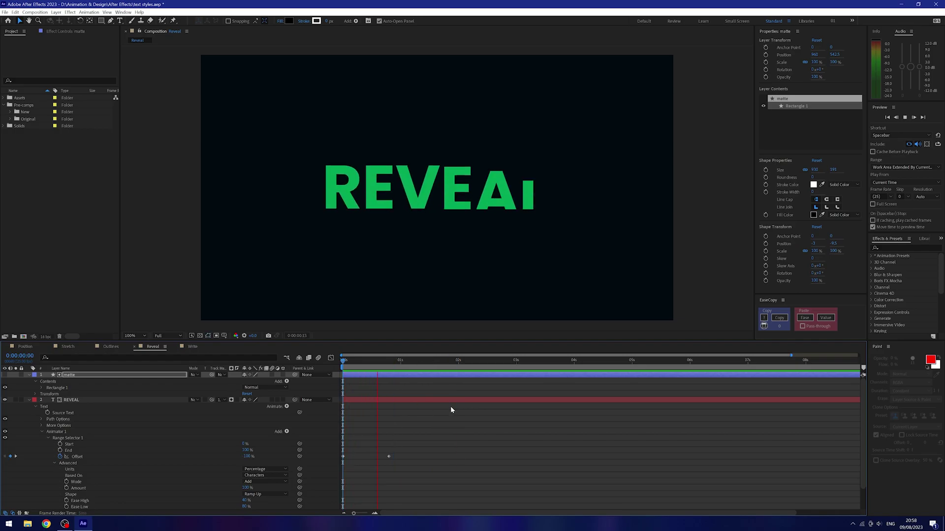
pyautogui.press('space')
# - Set the Range Selector's Based On to Words and preview the word-by-word reveal
pyautogui.scroll(-1, 434, 418)
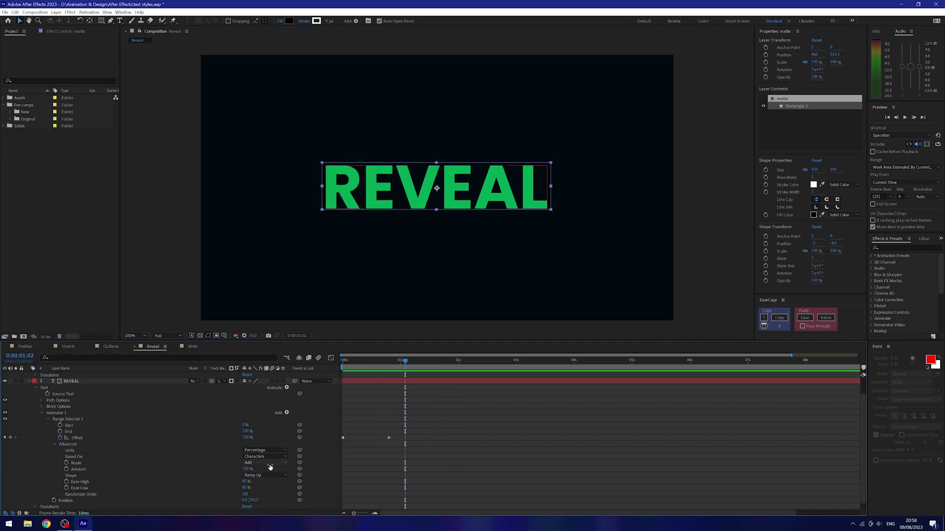
pyautogui.click(286, 457)
pyautogui.click(266, 479)
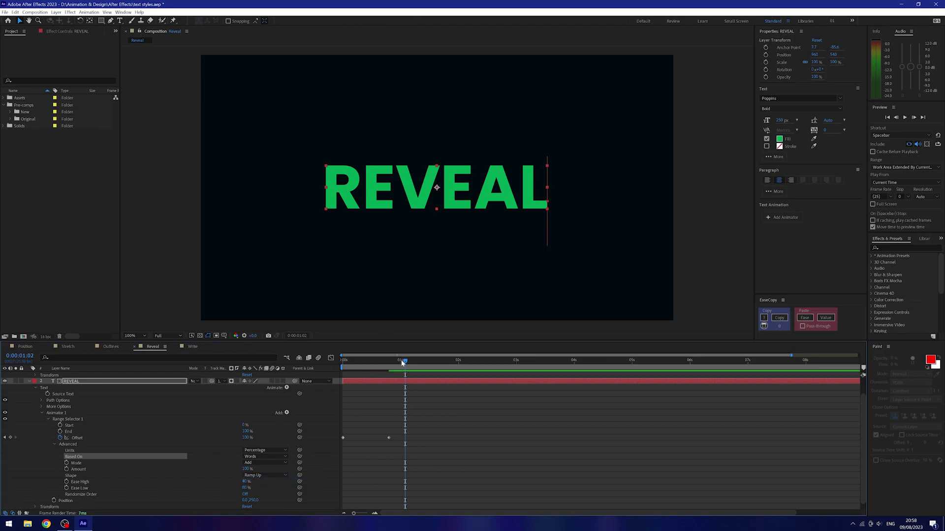
pyautogui.press('Home')
pyautogui.press('space')
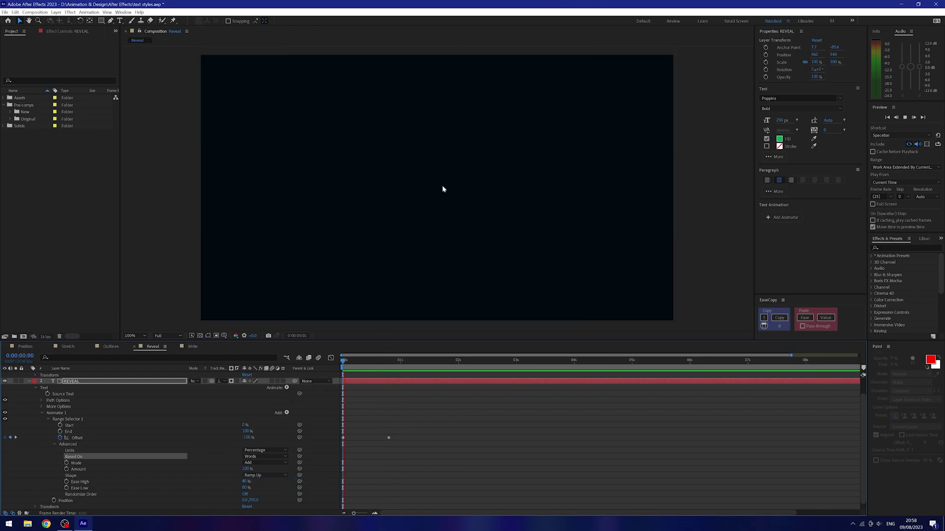
pyautogui.press('space')
pyautogui.scroll(1, 436, 424)
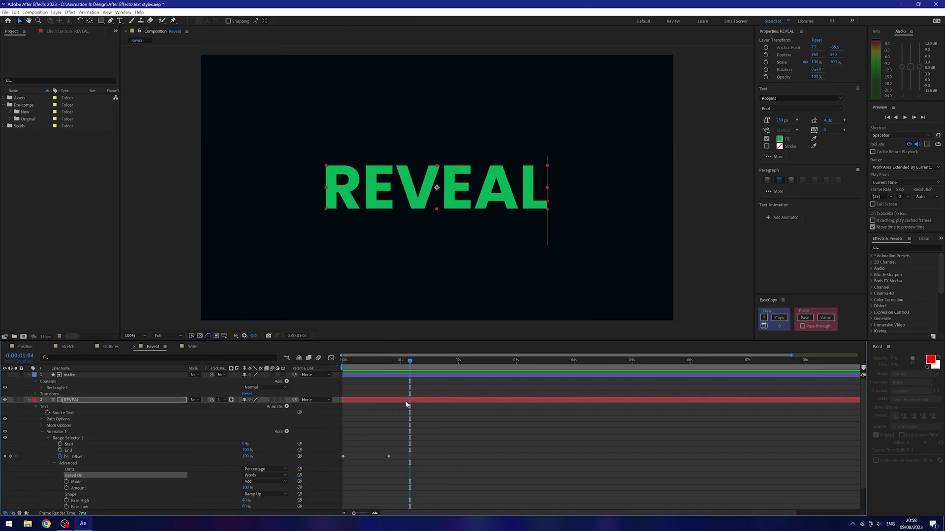
pyautogui.click(107, 376)
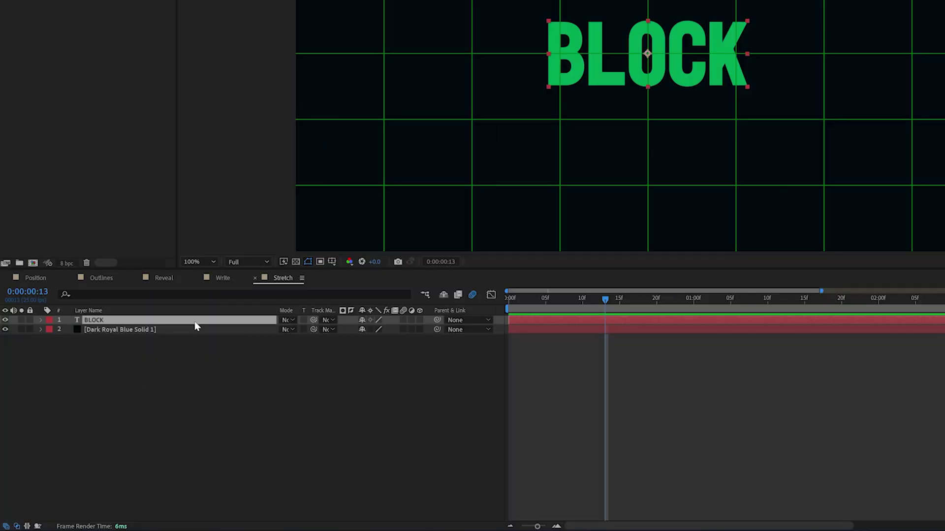
# - Convert the BLOCK text layer into a BLOCK Outlines shape layer with Create Shapes from Text
pyautogui.rightClick(131, 376)
pyautogui.moveTo(236, 231)
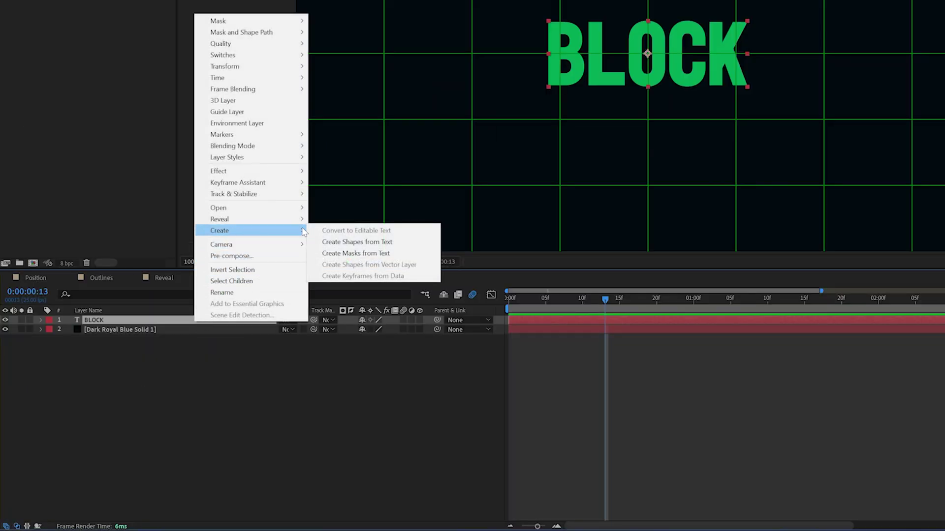
pyautogui.click(370, 243)
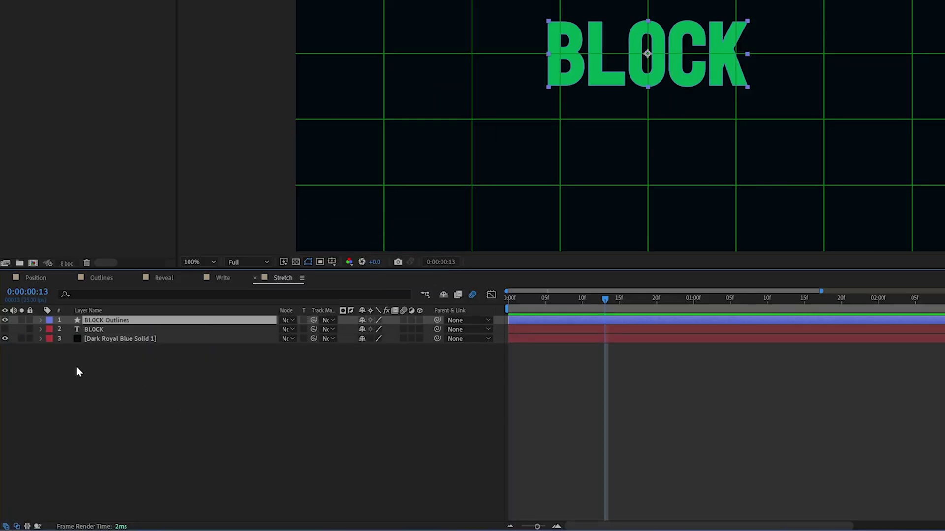
# - Expand BLOCK Outlines Contents and select the B, L, O, C and K letter groups
pyautogui.click(42, 320)
pyautogui.click(51, 330)
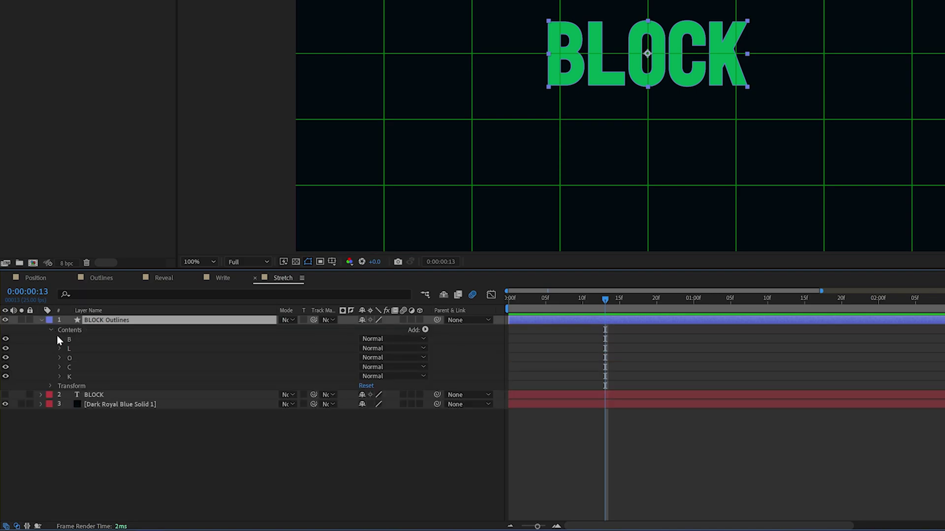
pyautogui.click(68, 339)
pyautogui.click(69, 351)
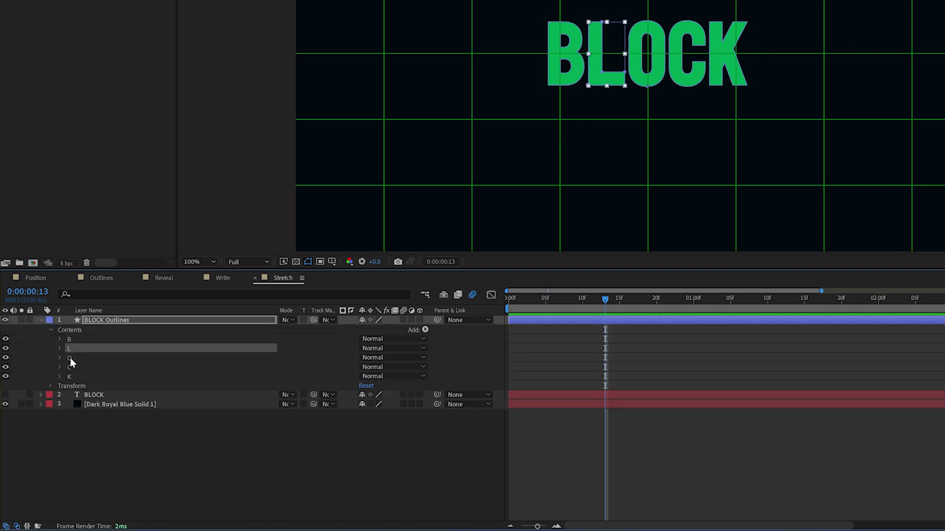
pyautogui.click(70, 358)
pyautogui.click(70, 367)
pyautogui.click(73, 376)
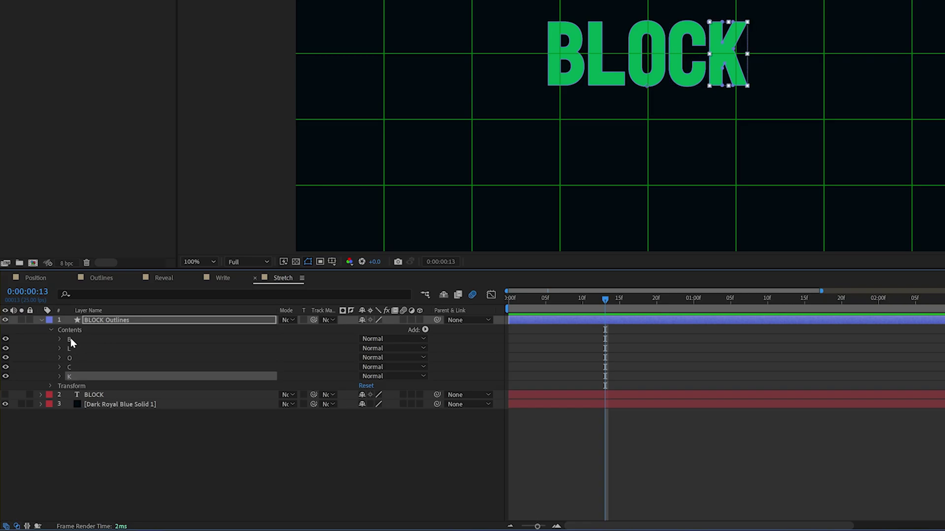
pyautogui.click(69, 340)
pyautogui.keyDown('shift'); pyautogui.click(72, 377); pyautogui.keyUp('shift')
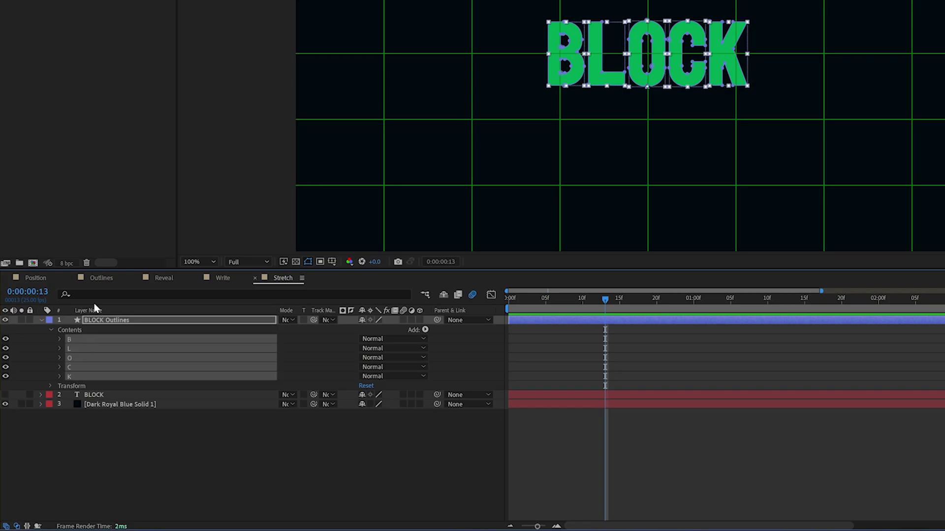
pyautogui.click(96, 294)
# - Search the timeline for 'path' and set keyframes on every letter's Path property
pyautogui.write('path')
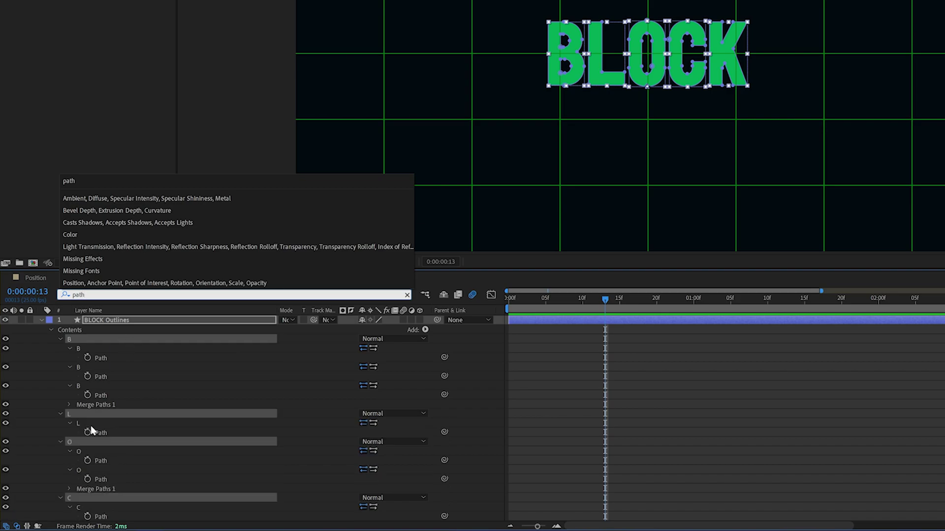
pyautogui.scroll(-3, 116, 406)
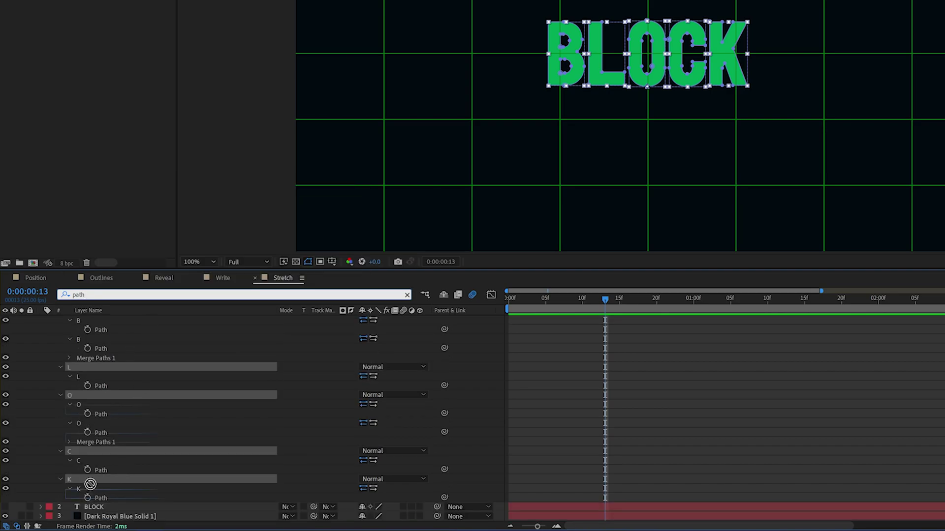
pyautogui.scroll(3, 90, 487)
pyautogui.click(103, 359)
pyautogui.scroll(-3, 104, 395)
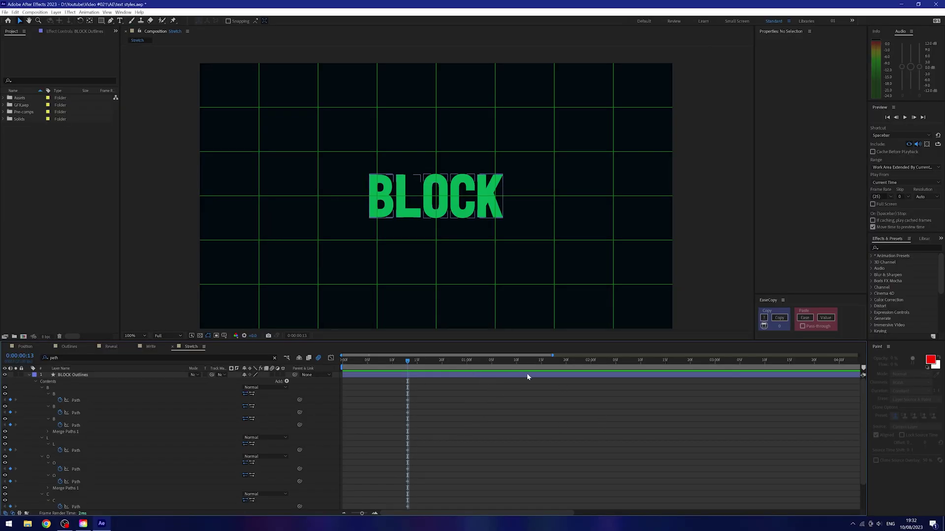
# - Reveal the eight Path keyframes with U and move them to about one second
pyautogui.click(527, 377)
pyautogui.press('u')
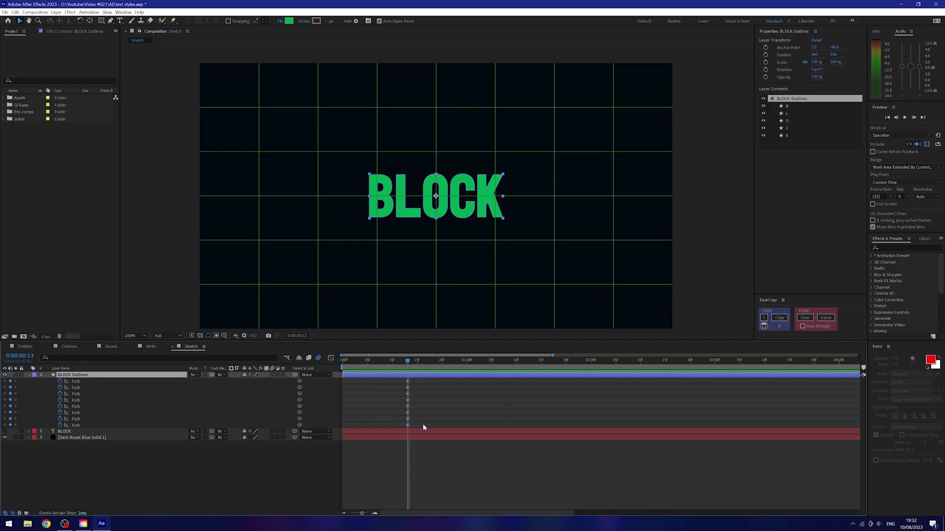
pyautogui.moveTo(423, 424); pyautogui.dragTo(432, 384)
pyautogui.moveTo(461, 388); pyautogui.dragTo(466, 388)
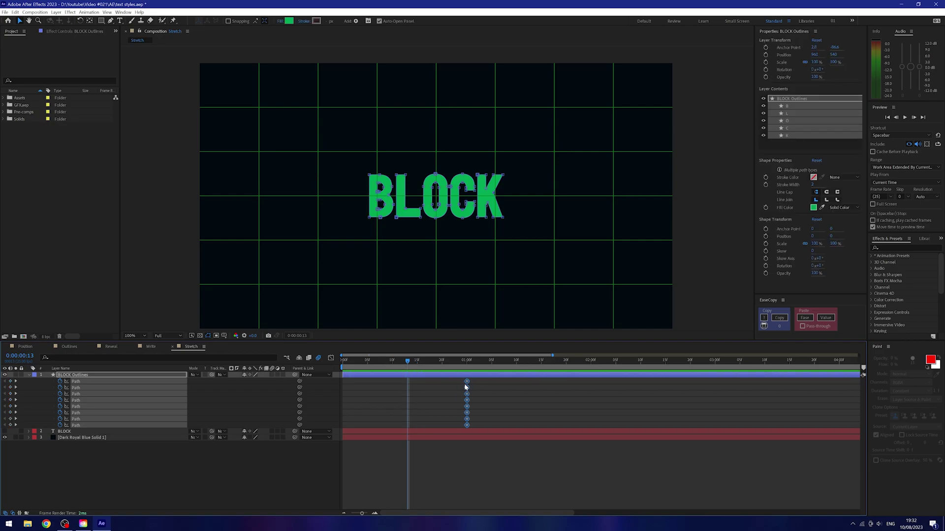
pyautogui.click(533, 399)
pyautogui.press('Home')
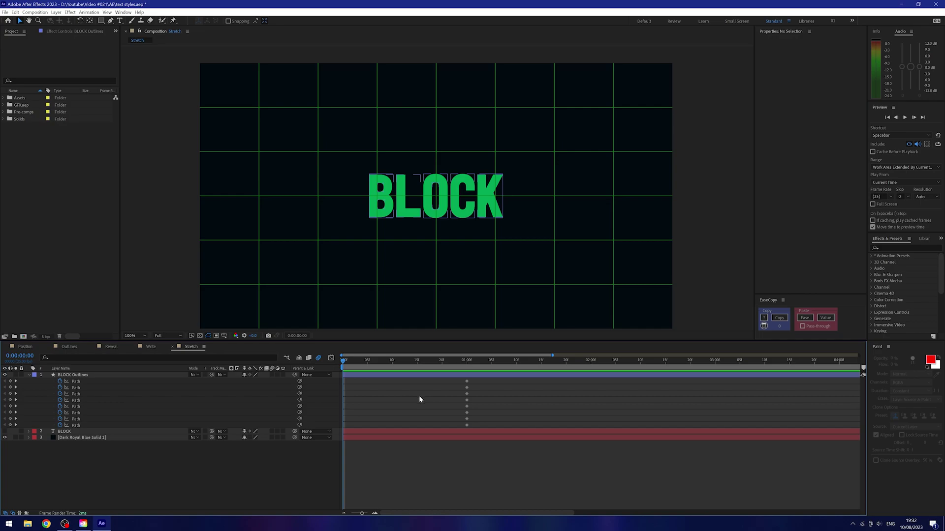
pyautogui.click(455, 215)
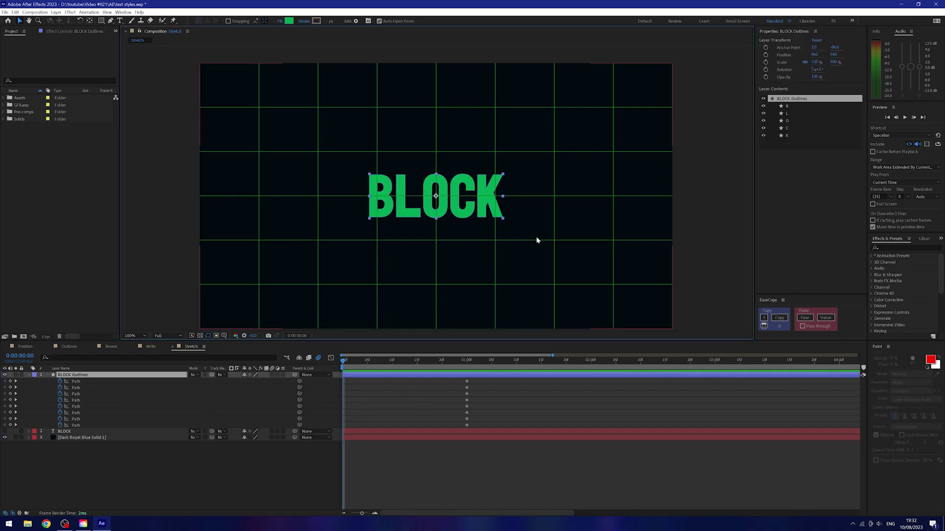
pyautogui.click(76, 383)
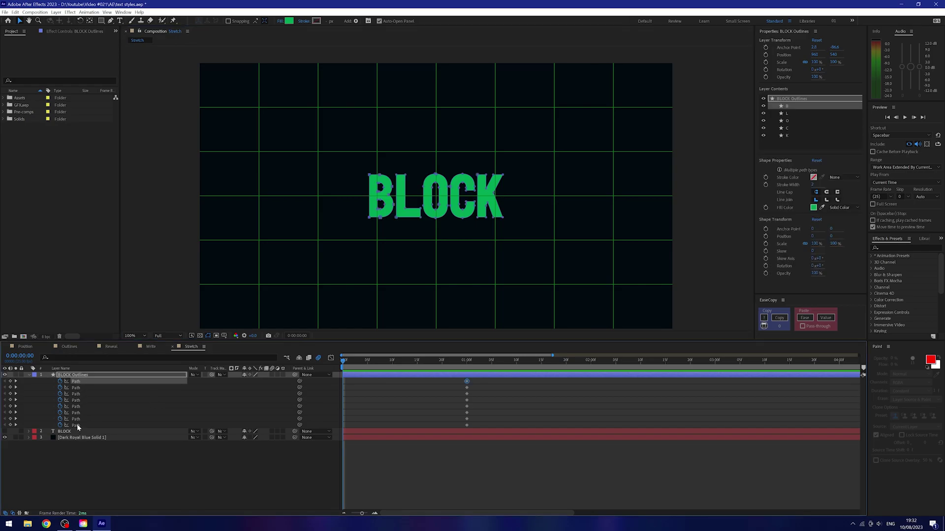
pyautogui.keyDown('ctrl'); pyautogui.click(76, 426); pyautogui.keyUp('ctrl')
pyautogui.press('.')
pyautogui.moveTo(601, 265); pyautogui.dragTo(434, 132)
pyautogui.moveTo(441, 189); pyautogui.dragTo(564, 209)
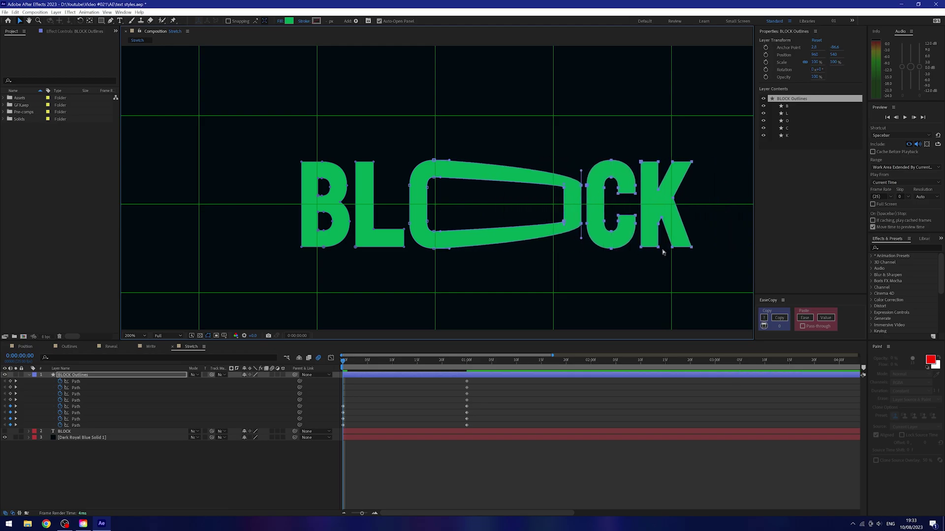
pyautogui.hotkey('ctrl', 'z')
pyautogui.click(131, 467)
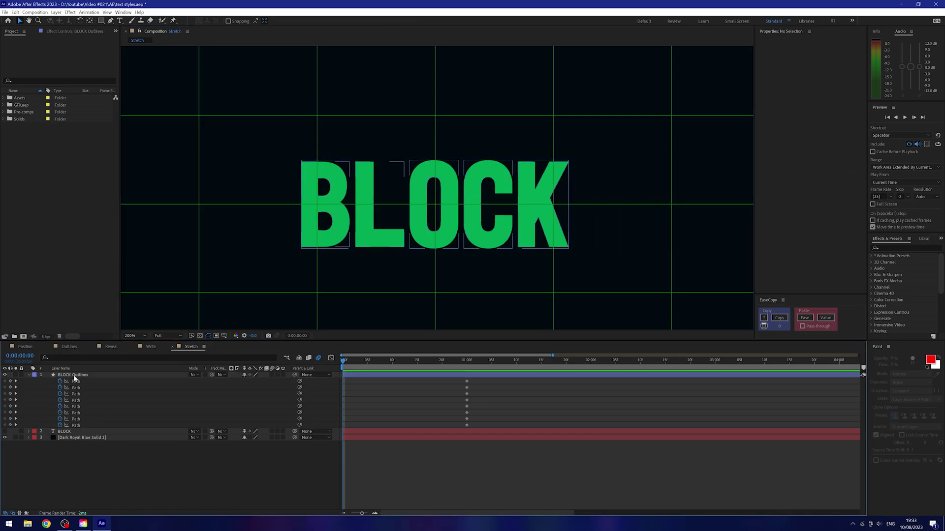
pyautogui.click(73, 375)
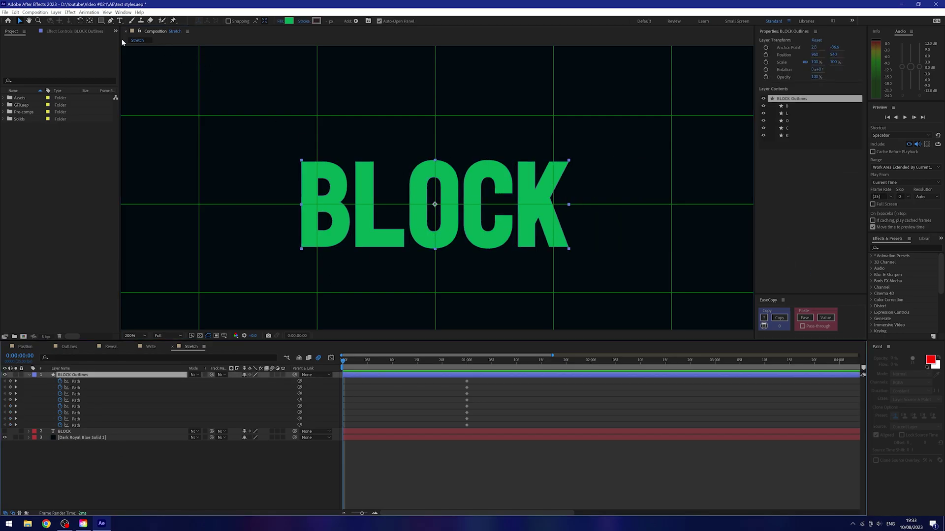
pyautogui.click(110, 20)
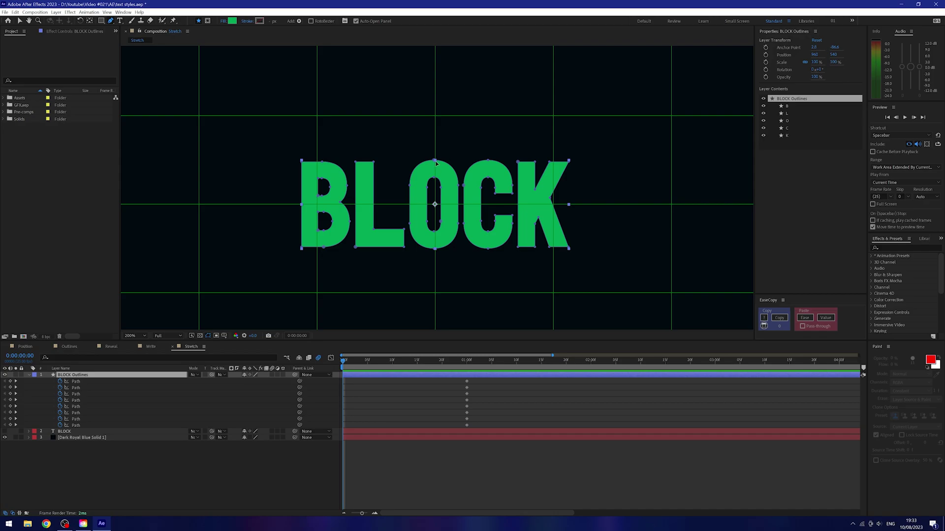
# - Frame the L, O and C and select the O outline, undoing a stray Pen-tool shape
pyautogui.scroll(2, 436, 165)
pyautogui.moveTo(426, 140); pyautogui.dragTo(423, 47)
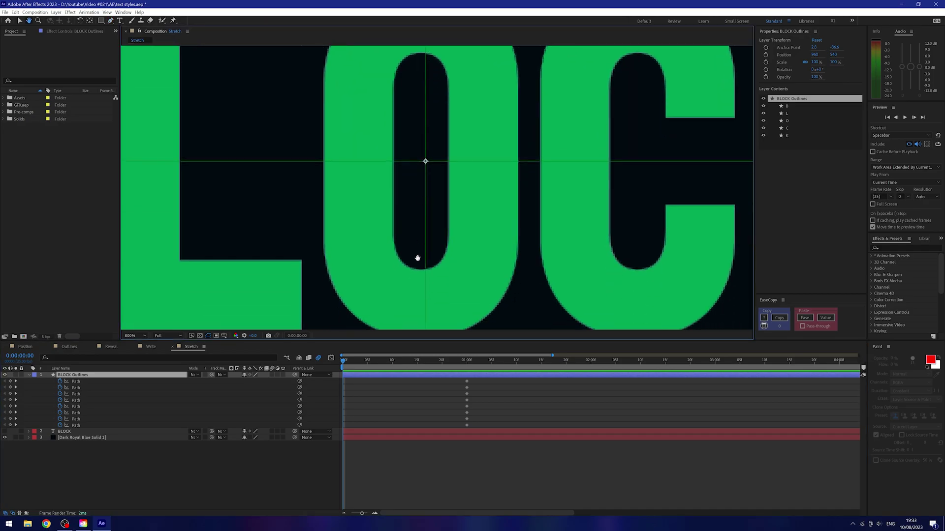
pyautogui.moveTo(417, 258); pyautogui.dragTo(470, 236)
pyautogui.scroll(1, 424, 222)
pyautogui.press(',')
pyautogui.scroll(-4, 470, 233)
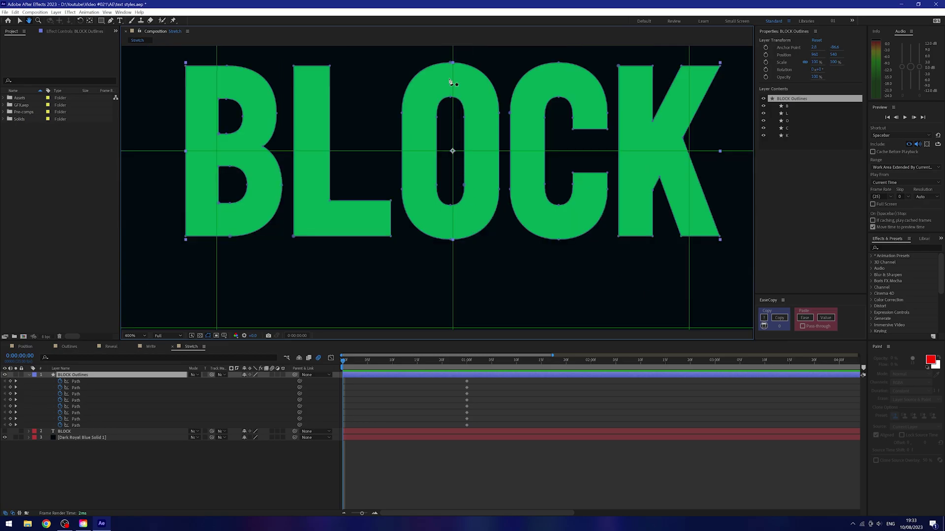
pyautogui.press('g')
pyautogui.scroll(4, 455, 211)
pyautogui.scroll(-1, 435, 186)
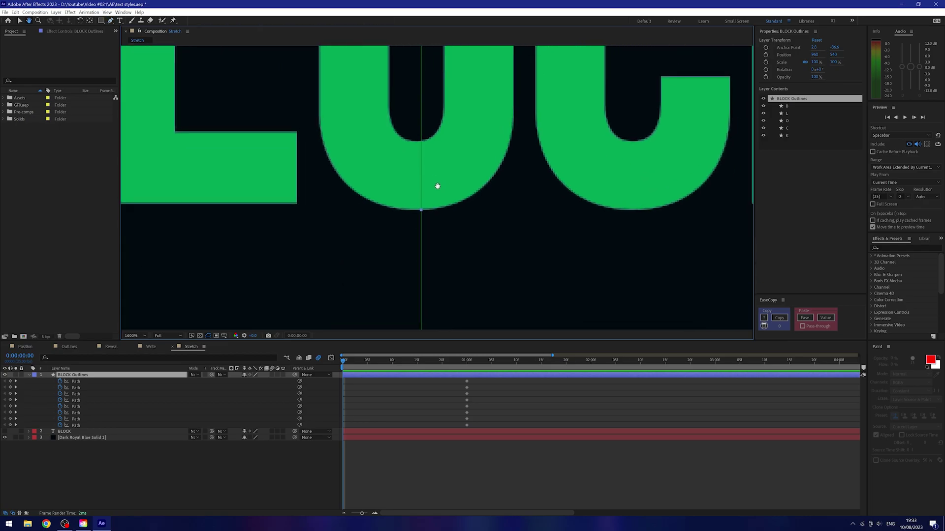
pyautogui.scroll(1, 460, 208)
pyautogui.click(433, 143)
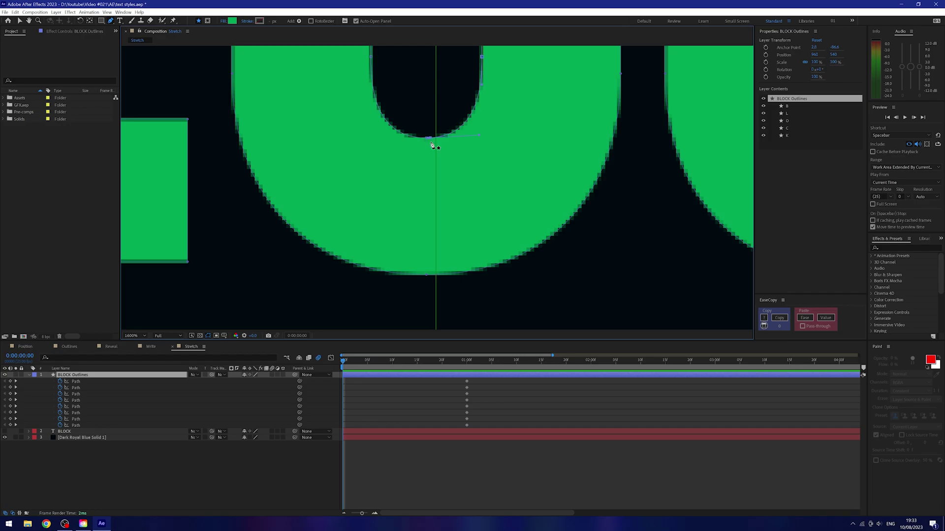
pyautogui.click(431, 277)
pyautogui.hotkey('ctrl', 'z')
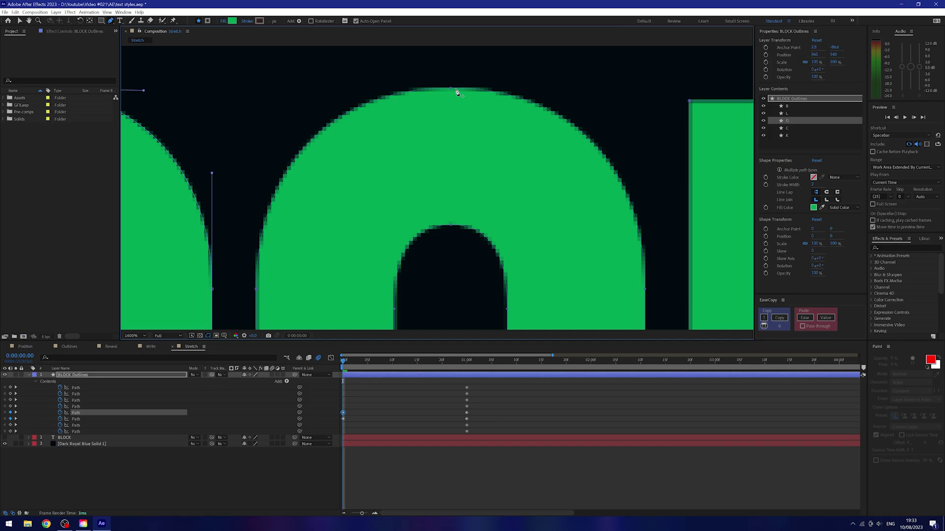
# - Select the C outline and marquee-select the C and K path points
pyautogui.click(455, 90)
pyautogui.moveTo(455, 257); pyautogui.dragTo(449, 196)
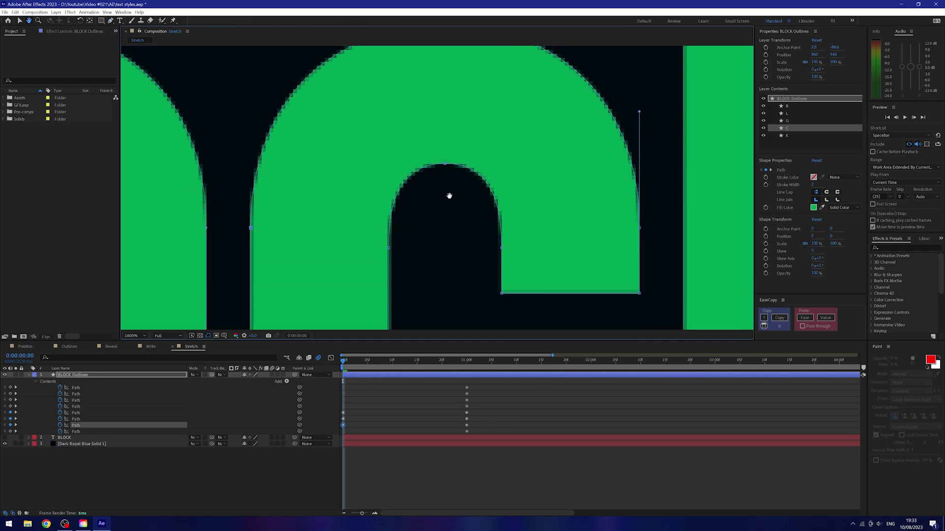
pyautogui.scroll(-10, 451, 168)
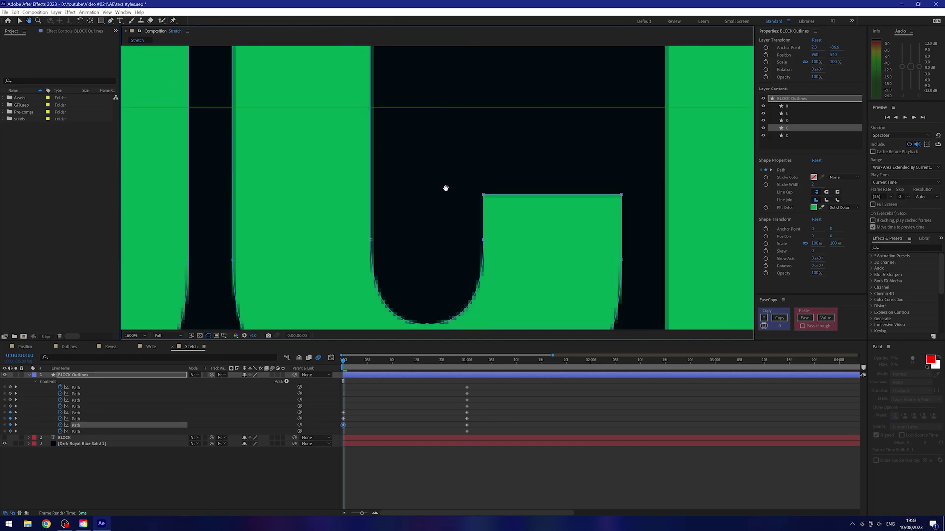
pyautogui.moveTo(610, 294); pyautogui.dragTo(416, 70)
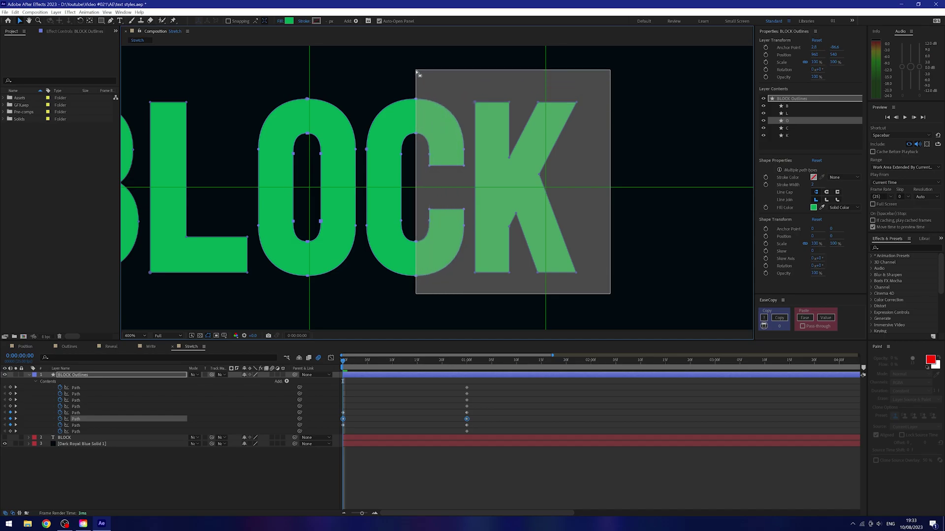
pyautogui.scroll(2, 413, 113)
pyautogui.moveTo(417, 143); pyautogui.dragTo(443, 234)
pyautogui.moveTo(436, 183); pyautogui.dragTo(438, 25)
pyautogui.moveTo(397, 320); pyautogui.dragTo(401, 136)
pyautogui.moveTo(402, 242); pyautogui.dragTo(559, 249)
pyautogui.press(',')
pyautogui.press(',')
pyautogui.press(',')
pyautogui.press(',')
pyautogui.press(',')
pyautogui.press(',')
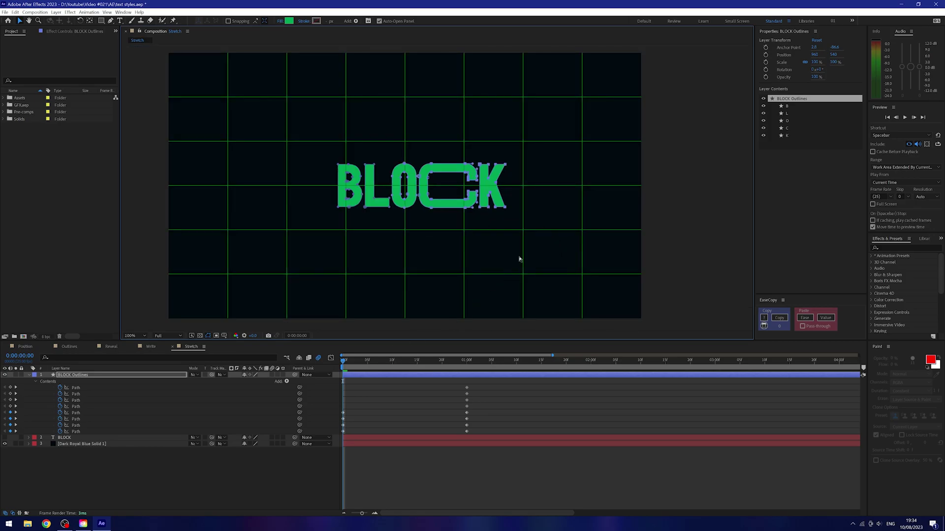
# - Select the O's right half plus the C and K points and stretch the O wide
pyautogui.scroll(1, 490, 211)
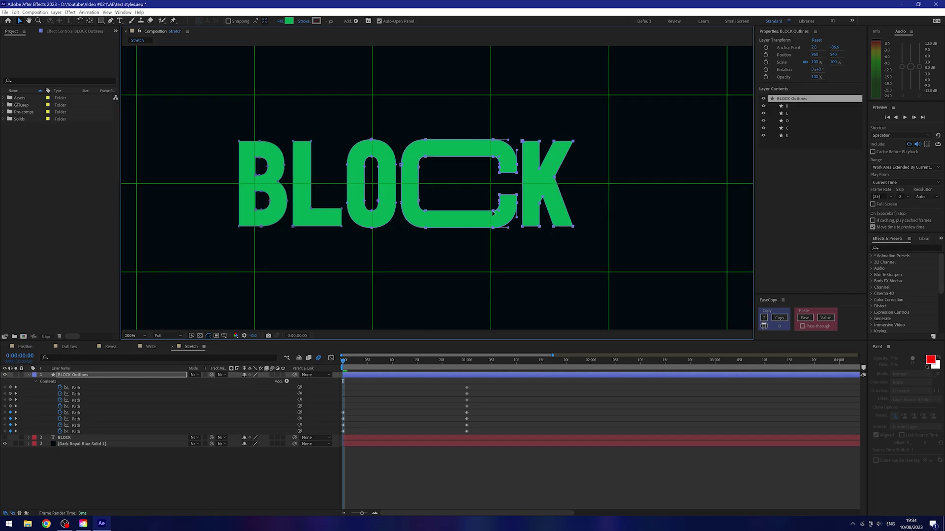
pyautogui.moveTo(603, 250); pyautogui.dragTo(466, 174)
pyautogui.scroll(-1, 417, 205)
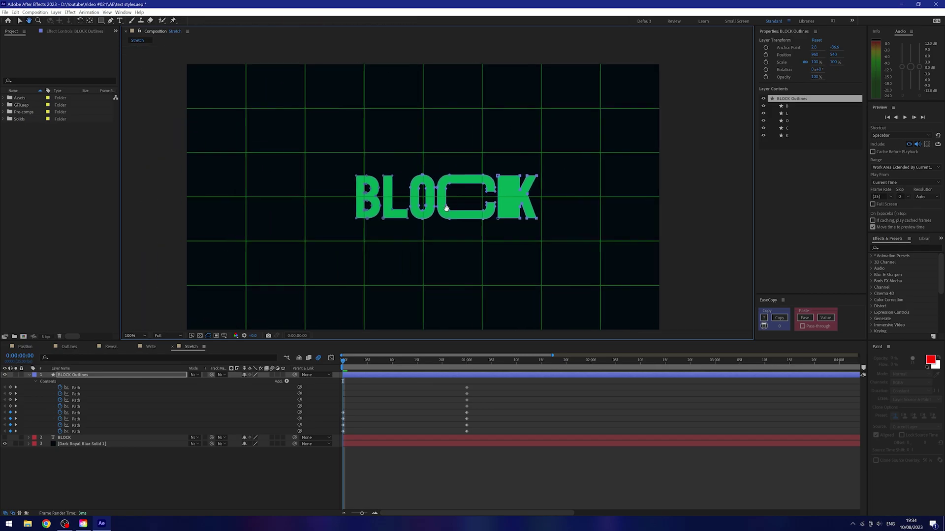
pyautogui.scroll(1, 458, 217)
pyautogui.moveTo(686, 266); pyautogui.dragTo(407, 143)
pyautogui.scroll(1, 404, 169)
pyautogui.scroll(-2, 401, 178)
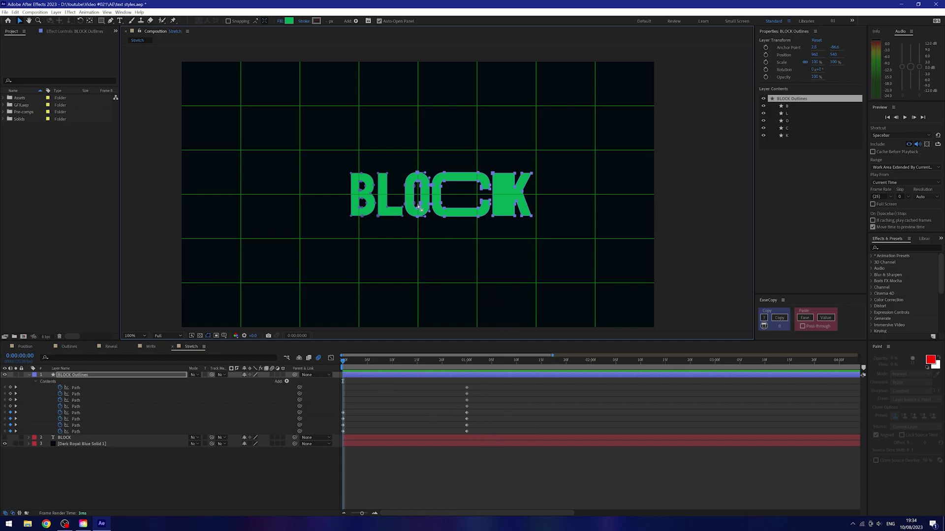
pyautogui.scroll(1, 419, 207)
pyautogui.moveTo(418, 251); pyautogui.dragTo(463, 258)
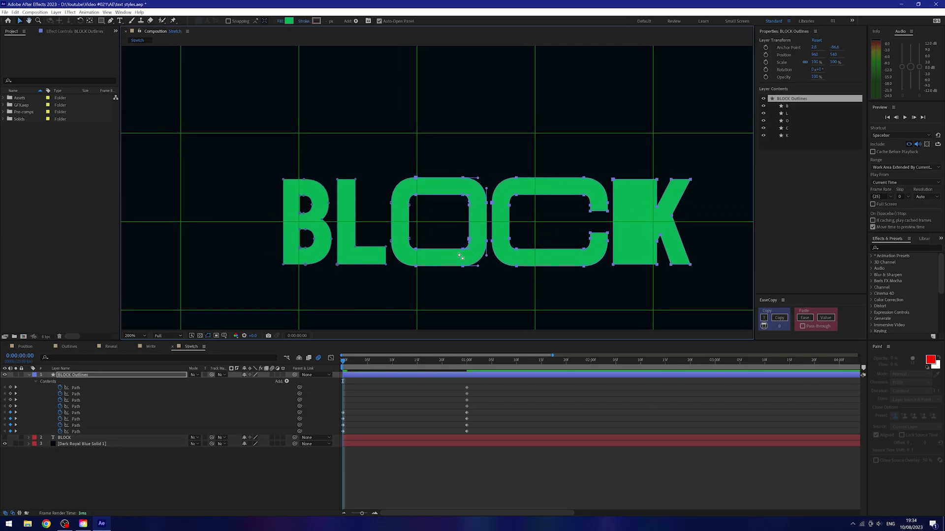
# - Widen the L and the B by dragging their right-side points and later letters right
pyautogui.scroll(1, 378, 246)
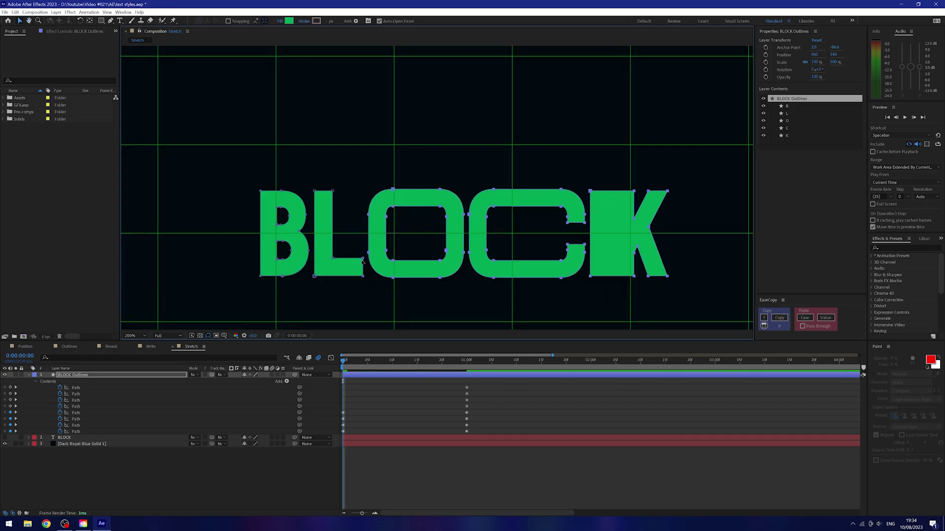
pyautogui.moveTo(361, 262); pyautogui.dragTo(421, 262)
pyautogui.scroll(-1, 472, 264)
pyautogui.moveTo(591, 258); pyautogui.dragTo(310, 158)
pyautogui.moveTo(309, 200); pyautogui.dragTo(339, 200)
pyautogui.scroll(-1, 514, 185)
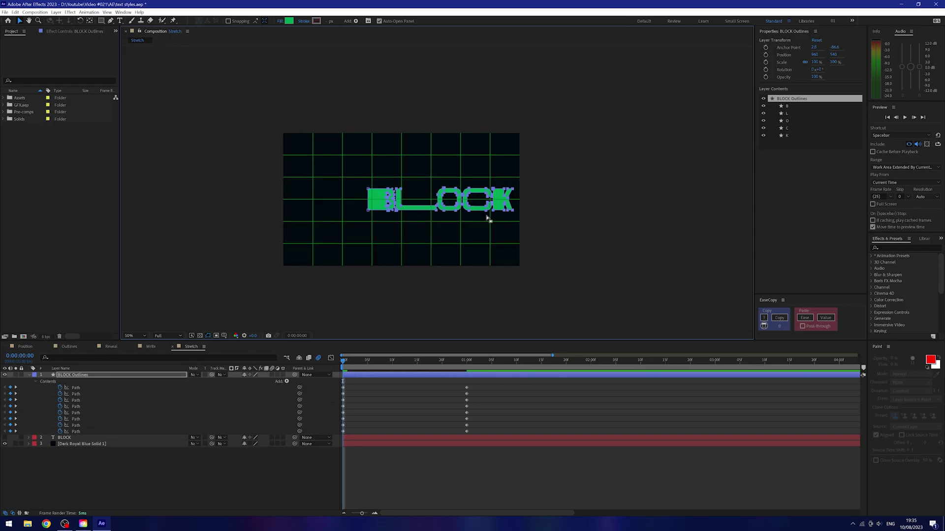
pyautogui.scroll(1, 514, 220)
# - Select all BLOCK path points and shift the stretched word left to recentre it
pyautogui.moveTo(500, 193); pyautogui.dragTo(532, 160)
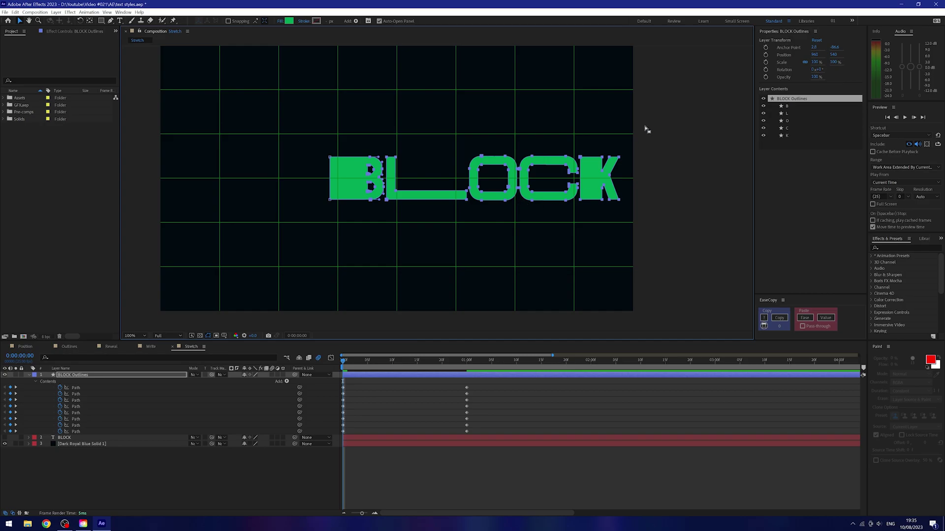
pyautogui.moveTo(435, 212); pyautogui.dragTo(449, 219)
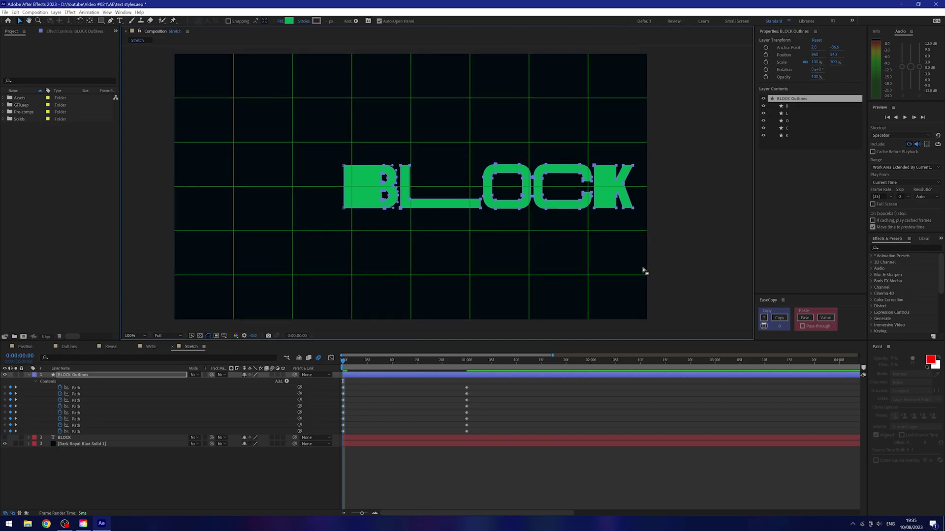
pyautogui.moveTo(682, 262); pyautogui.dragTo(293, 121)
pyautogui.moveTo(399, 209); pyautogui.dragTo(327, 223)
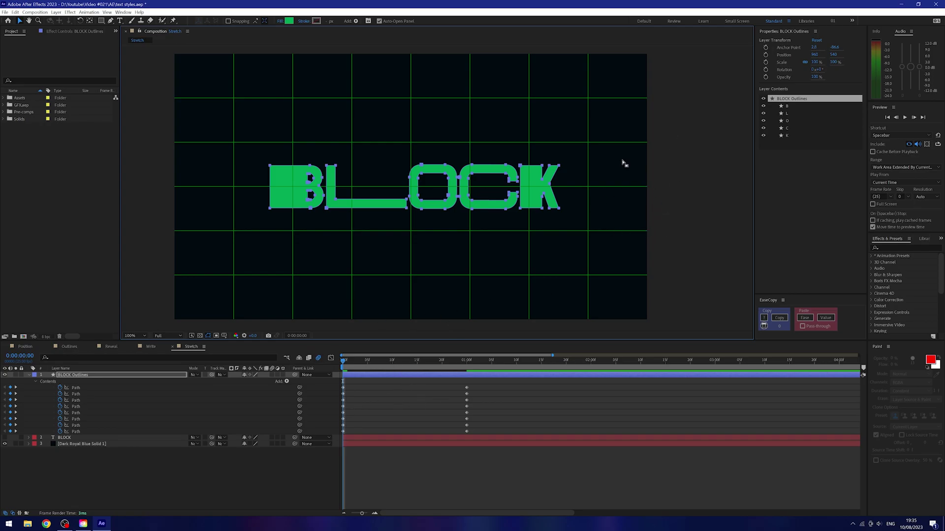
pyautogui.click(468, 365)
pyautogui.press('p')
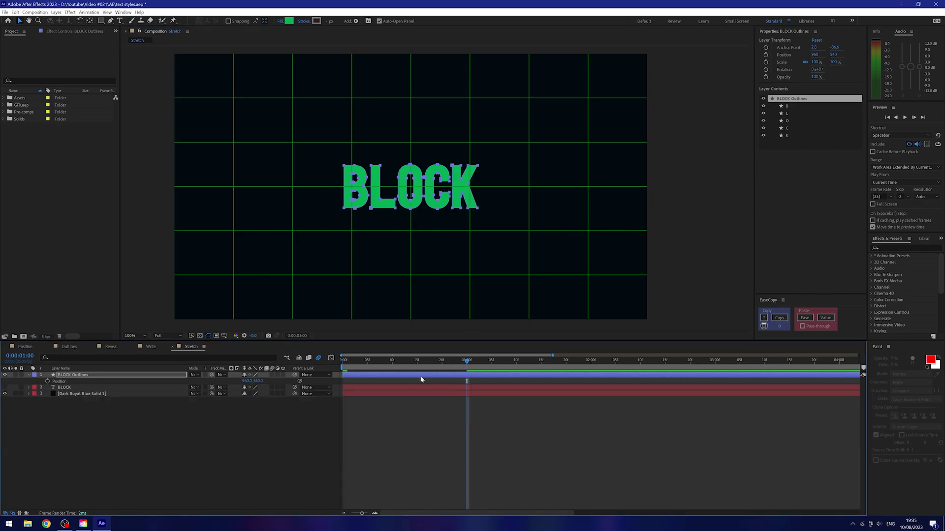
pyautogui.moveTo(247, 382); pyautogui.dragTo(486, 353)
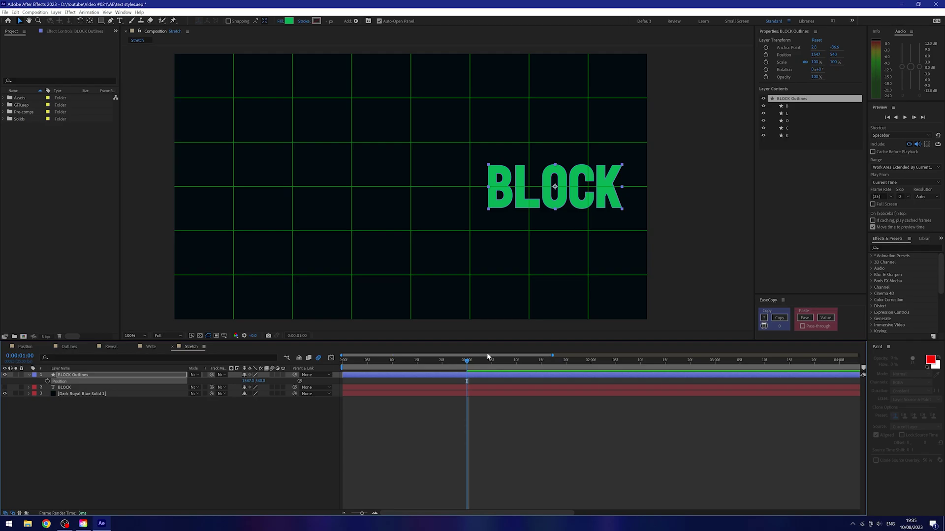
pyautogui.hotkey('ctrl', 'z')
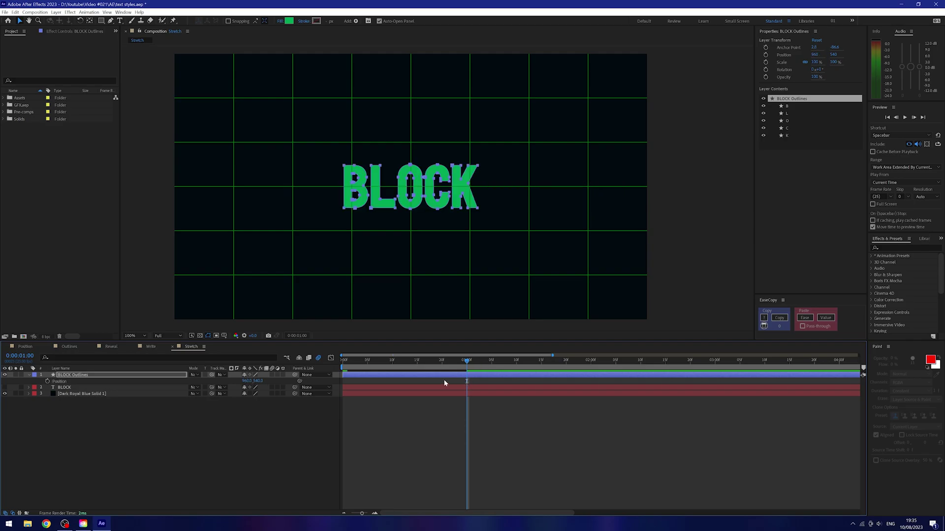
pyautogui.press('u')
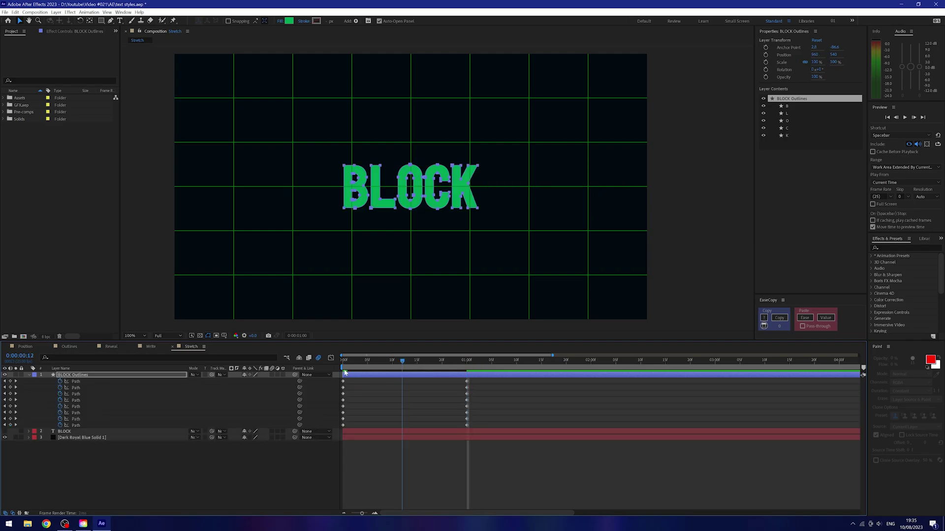
pyautogui.press('Home')
pyautogui.press('space')
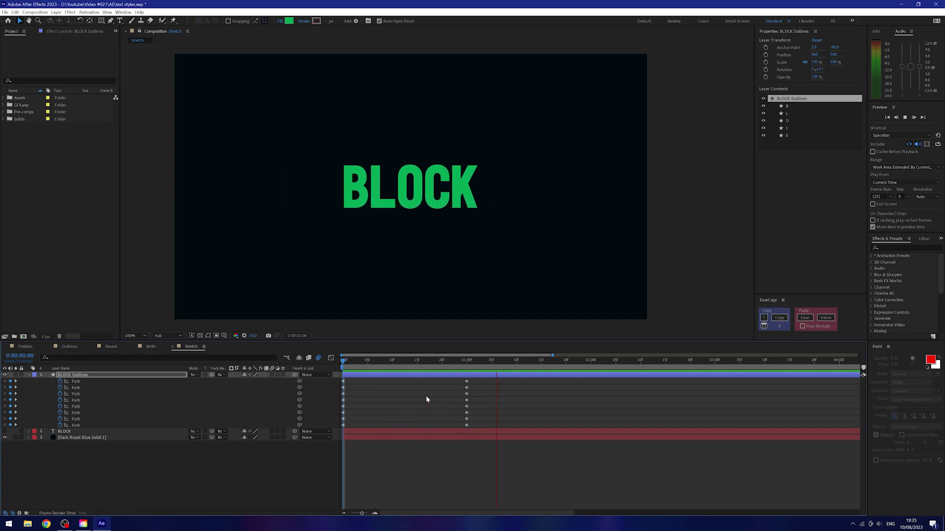
pyautogui.press('space')
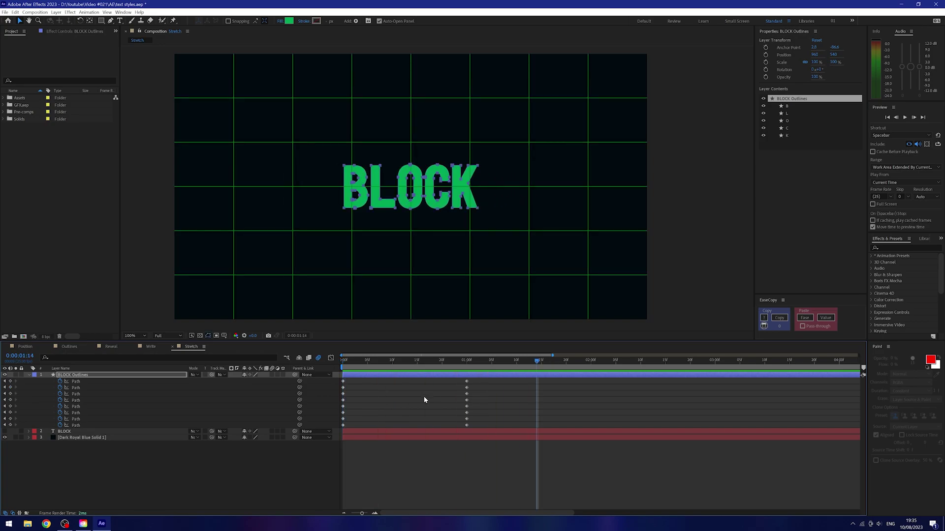
pyautogui.press('Home')
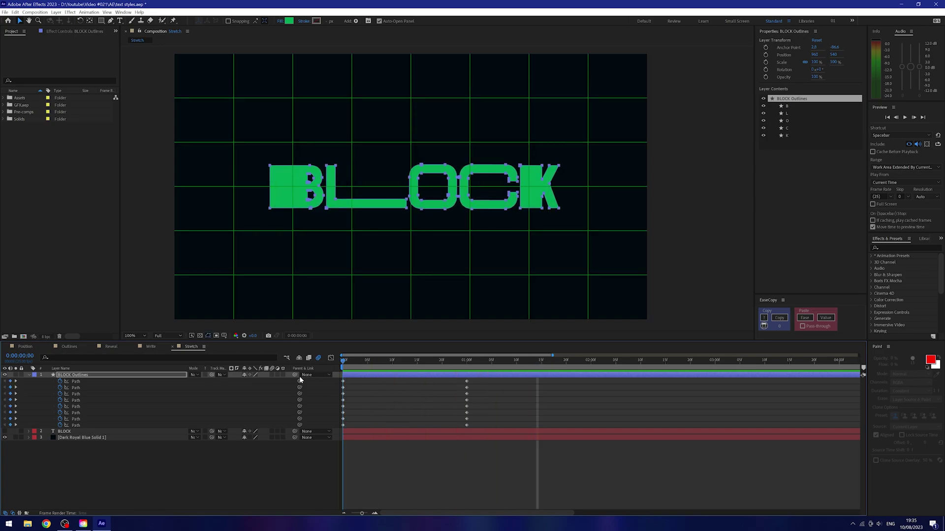
pyautogui.moveTo(358, 382); pyautogui.dragTo(339, 428)
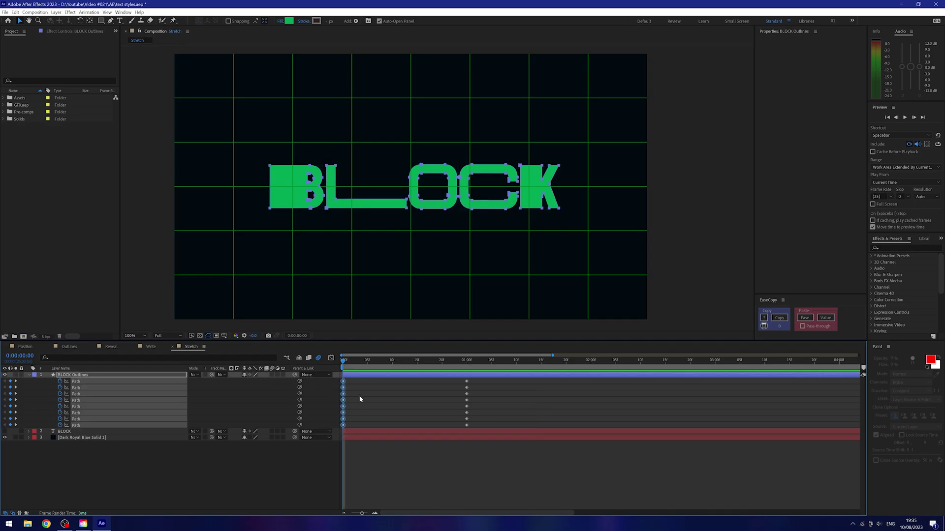
# - Move the starting Path keyframes to frame 15 and add wider-letter Path keyframes at 1:00
pyautogui.click(417, 364)
pyautogui.moveTo(344, 385); pyautogui.dragTo(416, 390)
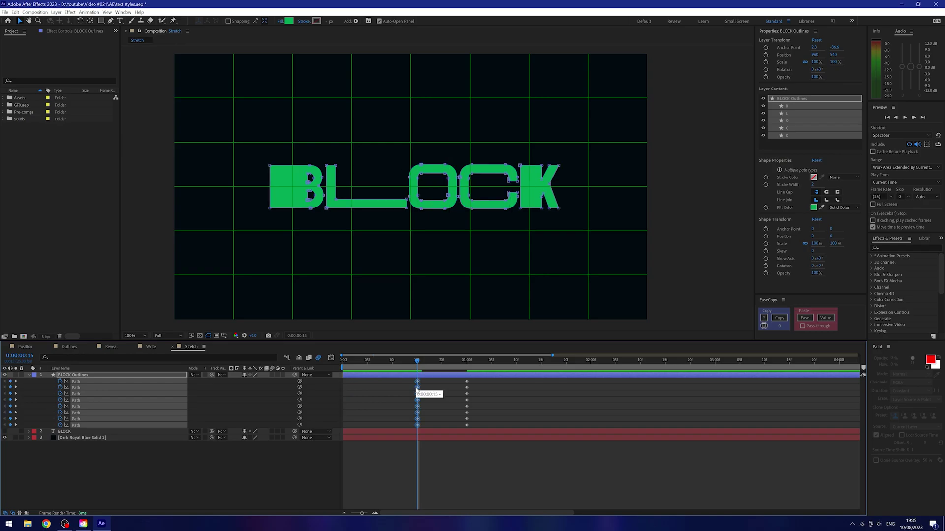
pyautogui.press('pagedown')
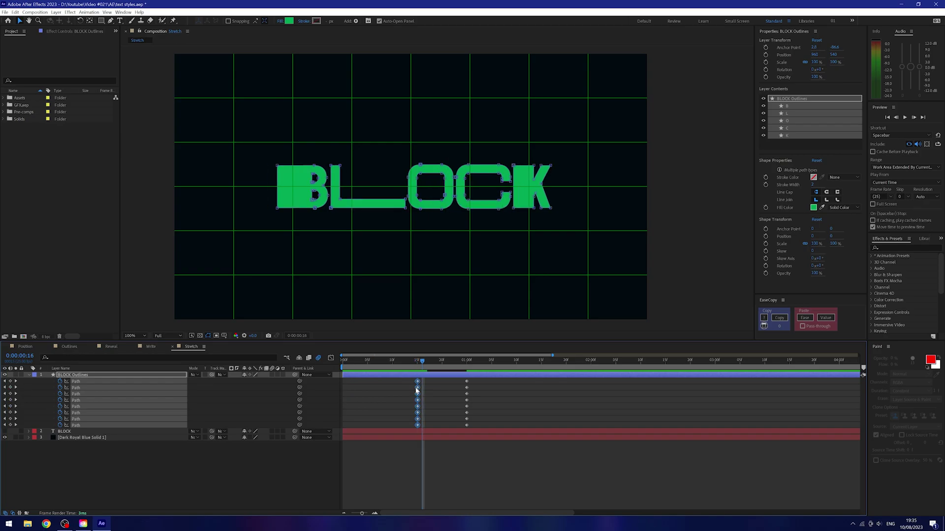
pyautogui.press('pagedown')
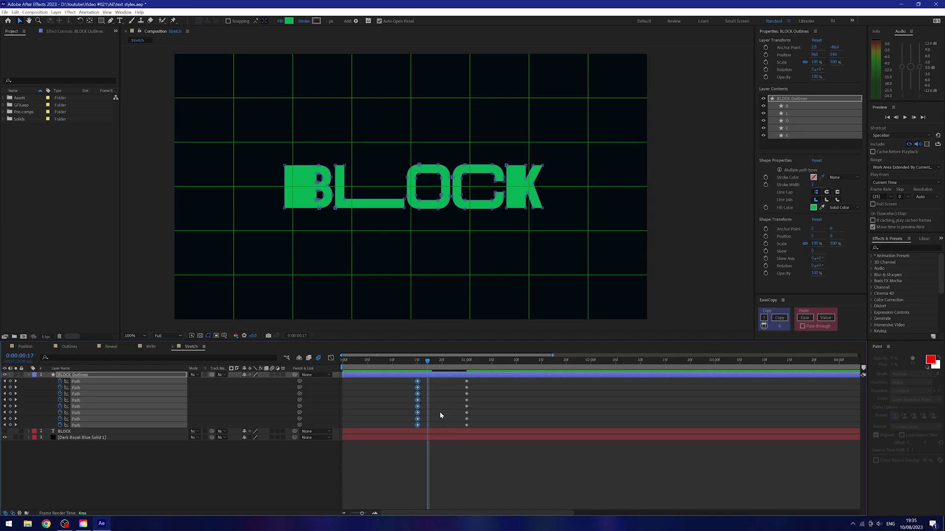
pyautogui.hotkey('ctrl', 'v')
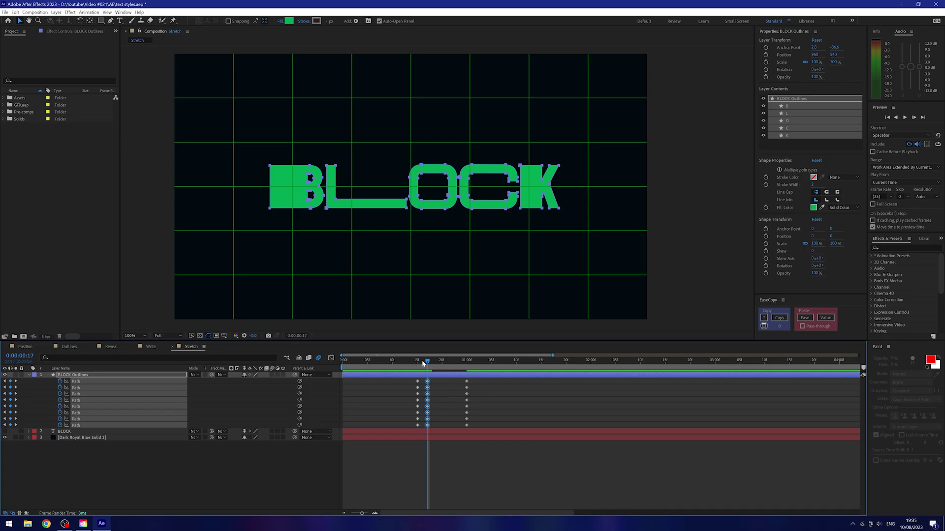
pyautogui.moveTo(415, 366); pyautogui.dragTo(344, 362)
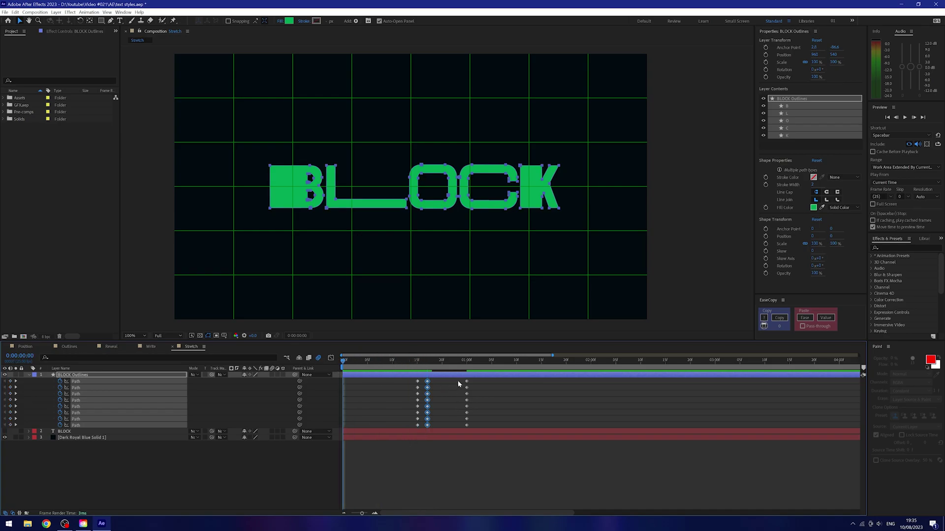
pyautogui.moveTo(458, 380); pyautogui.dragTo(481, 436)
# - Add narrow-letter Path keyframes at frame 0, shift the 1:00 keys to 1:05, and preview
pyautogui.hotkey('ctrl', 'v')
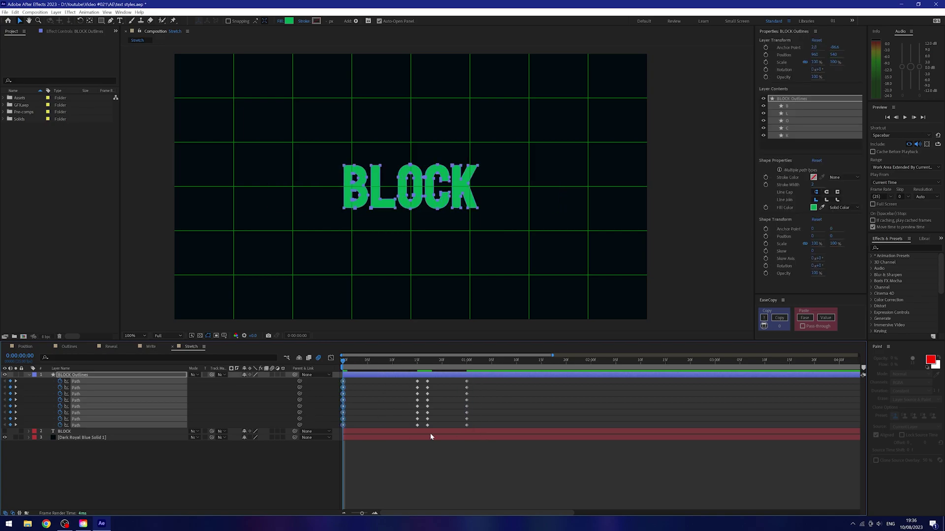
pyautogui.moveTo(456, 380); pyautogui.dragTo(500, 445)
pyautogui.moveTo(467, 385); pyautogui.dragTo(492, 385)
pyautogui.click(543, 389)
pyautogui.press('space')
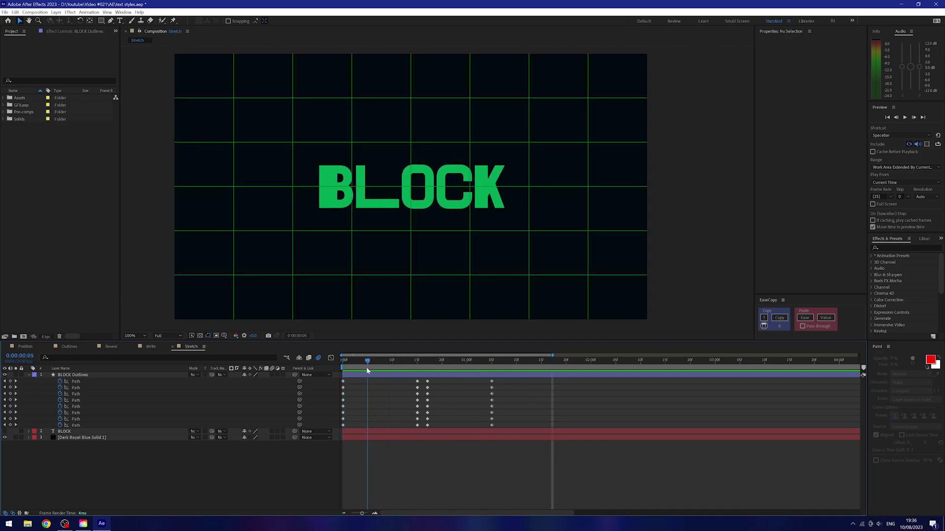
# - Apply Easy Ease (F9) to all BLOCK Path keyframes
pyautogui.press('space')
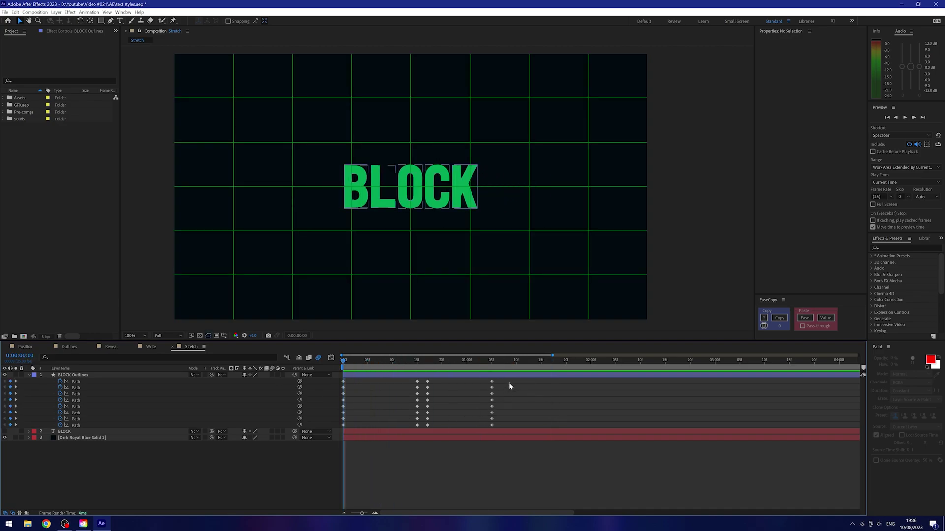
pyautogui.moveTo(509, 383); pyautogui.dragTo(316, 436)
pyautogui.press('F9')
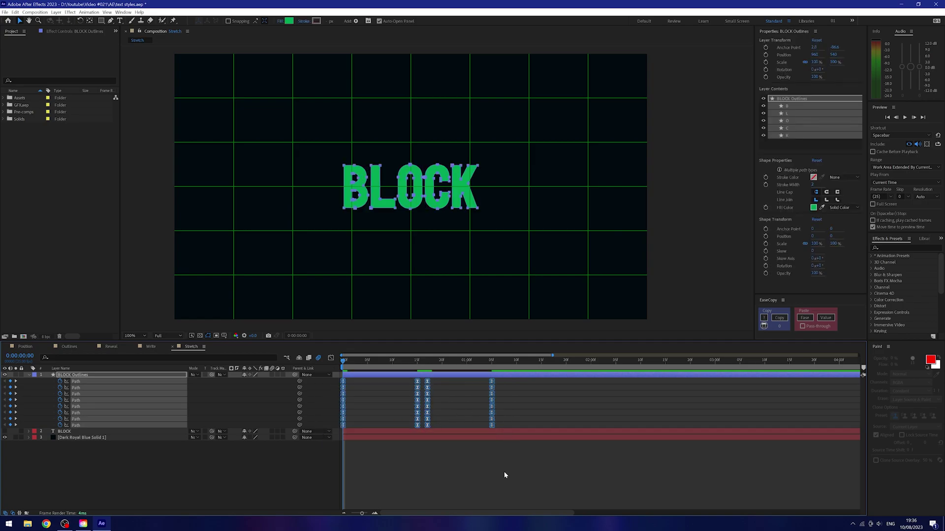
pyautogui.click(504, 472)
pyautogui.moveTo(517, 380); pyautogui.dragTo(341, 385)
pyautogui.click(387, 399)
# - Preview the eased stretch and end the work area at about 1:10
pyautogui.press('space')
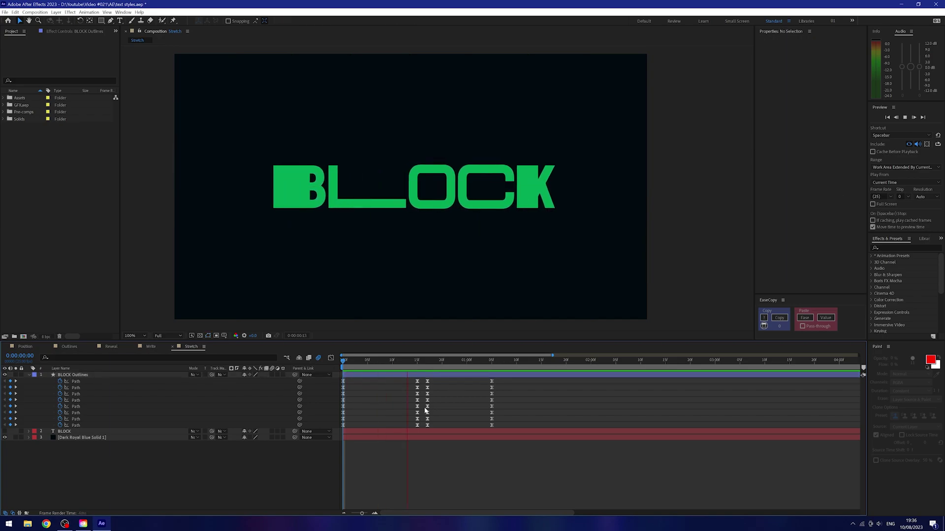
pyautogui.press('space')
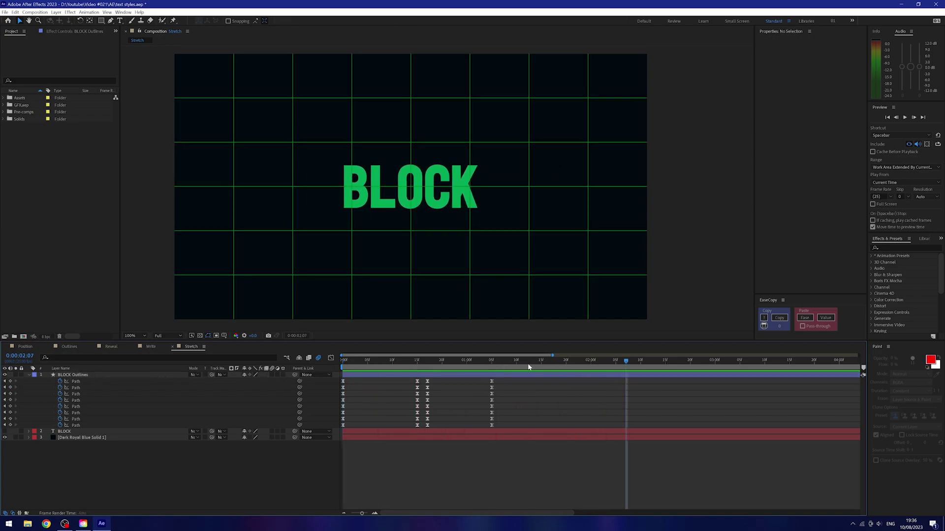
pyautogui.click(518, 363)
pyautogui.press('n')
pyautogui.press('Home')
# - Preview the Write comp, select the Script layer and go back to about 2:11
pyautogui.press('space')
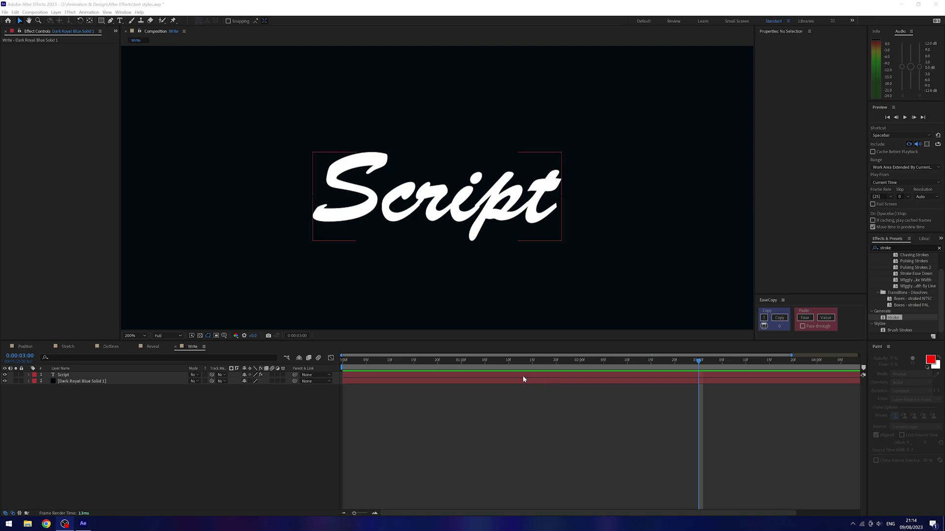
pyautogui.click(518, 374)
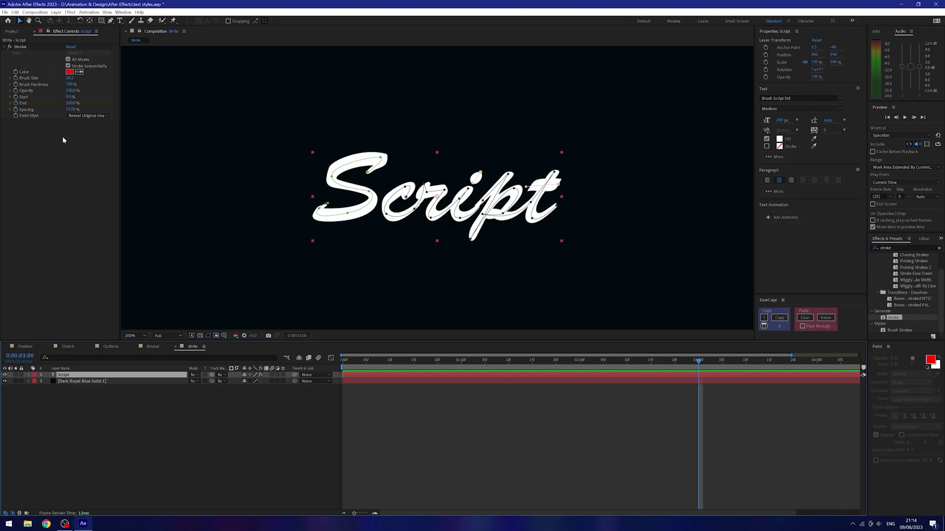
pyautogui.moveTo(669, 363)
pyautogui.mouseDown()
pyautogui.moveTo(584, 363)
pyautogui.moveTo(646, 364)
pyautogui.mouseUp()
pyautogui.press('.')
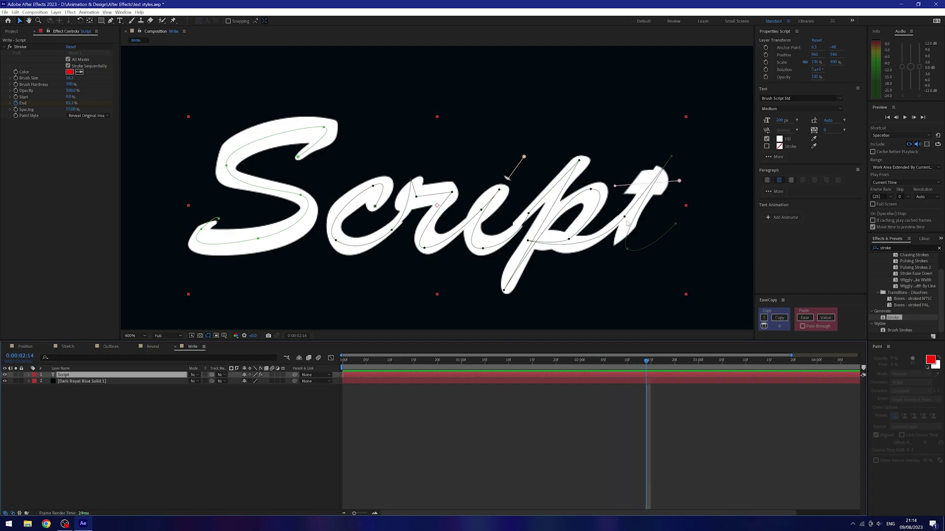
# - Shrink the Script layer's Stroke brush size, zoom back to 200% and deselect
pyautogui.click(631, 219)
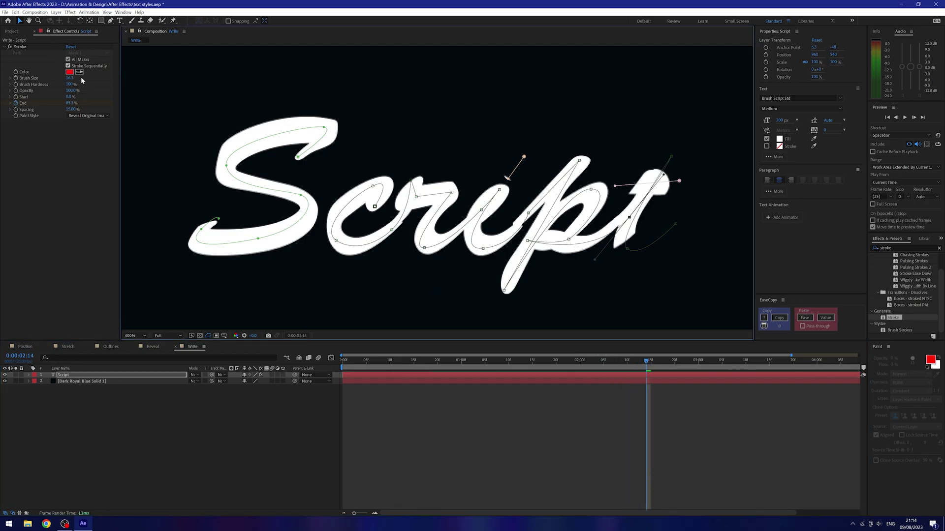
pyautogui.moveTo(71, 78)
pyautogui.mouseDown()
pyautogui.moveTo(15, 92)
pyautogui.moveTo(102, 93)
pyautogui.mouseUp()
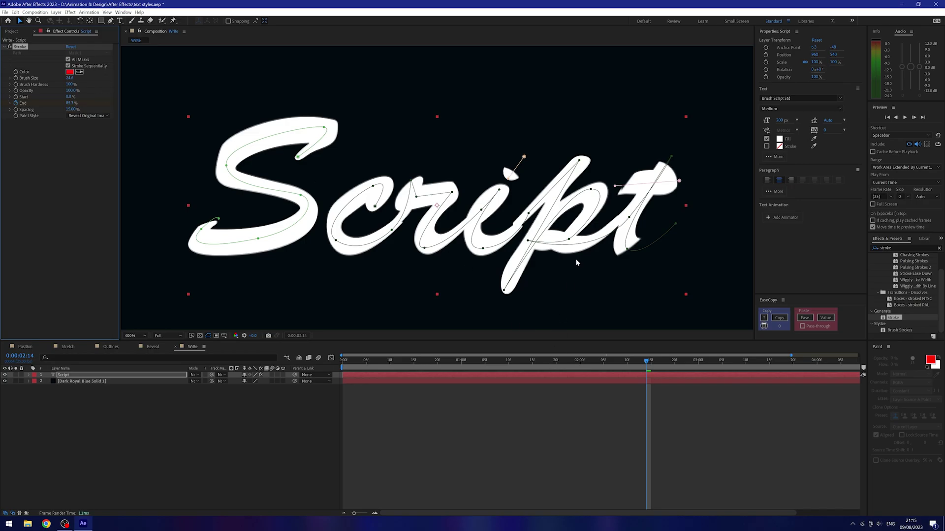
pyautogui.press(',')
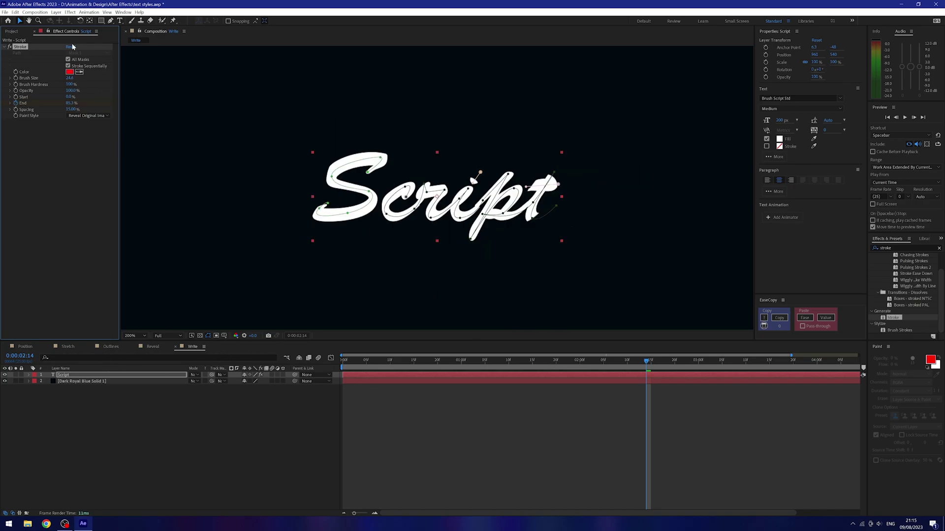
pyautogui.click(54, 123)
pyautogui.click(234, 412)
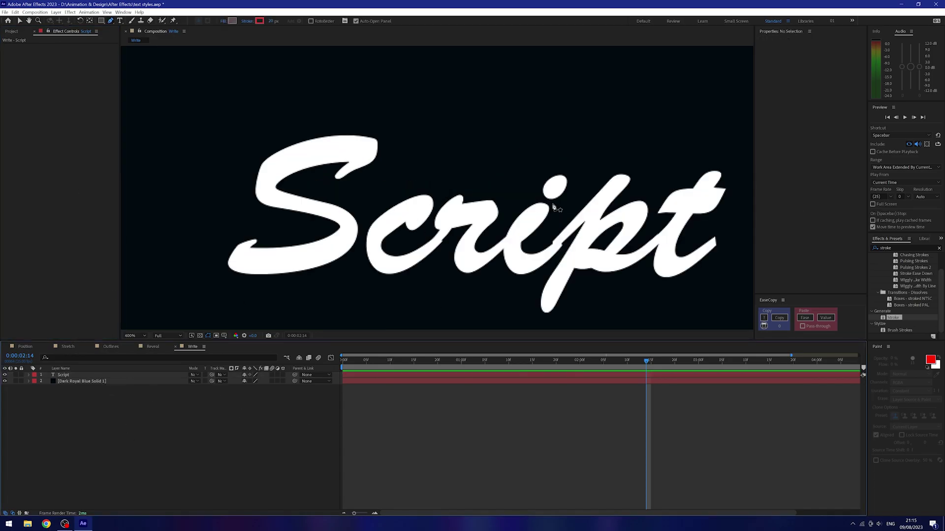
# - Trace the S with a red Pen-tool stroke from its top tip to its left tail
pyautogui.moveTo(566, 218); pyautogui.dragTo(555, 216)
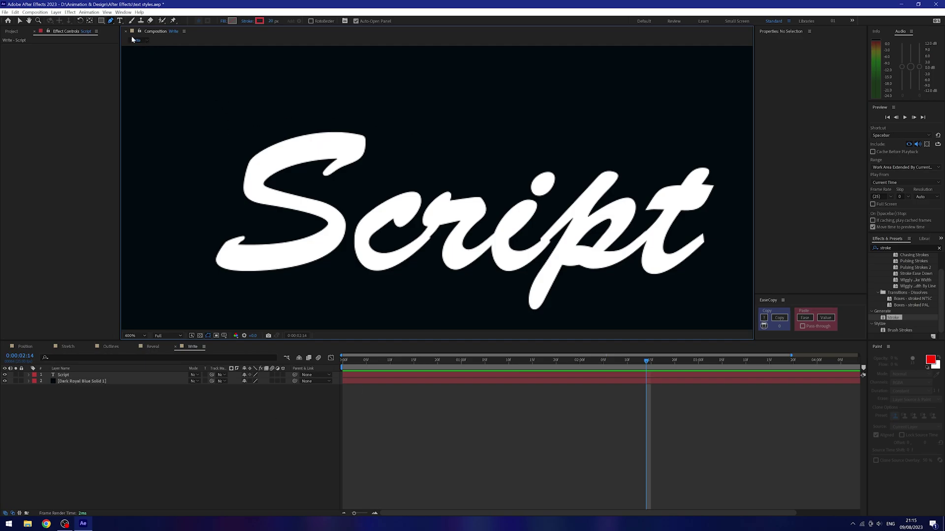
pyautogui.click(326, 174)
pyautogui.moveTo(343, 144); pyautogui.dragTo(361, 145)
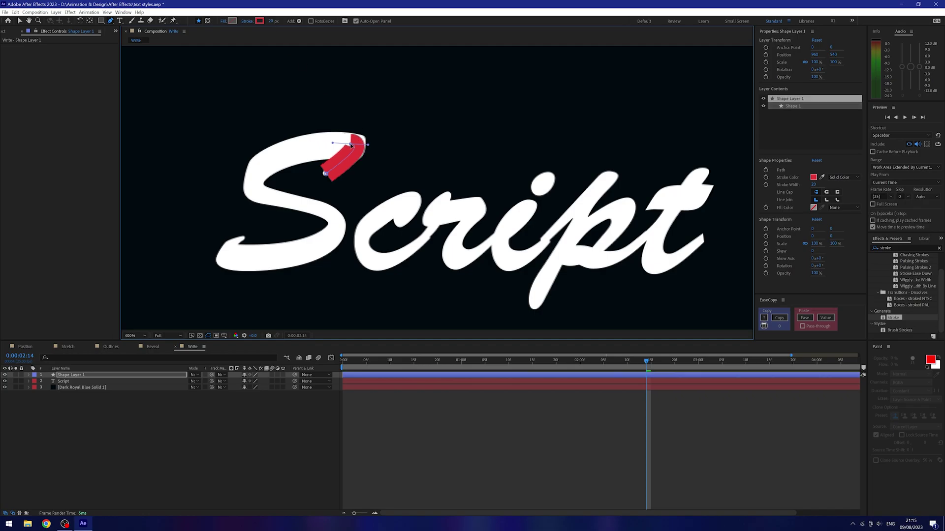
pyautogui.moveTo(270, 165)
pyautogui.mouseDown()
pyautogui.moveTo(259, 197)
pyautogui.moveTo(280, 209)
pyautogui.moveTo(328, 210)
pyautogui.mouseUp()
pyautogui.hotkey('ctrl', 'z')
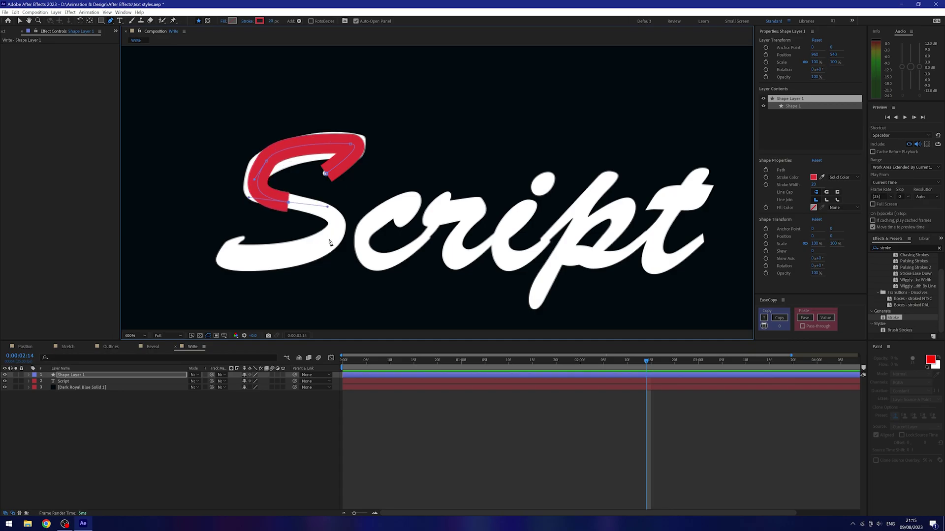
pyautogui.moveTo(326, 246); pyautogui.dragTo(288, 256)
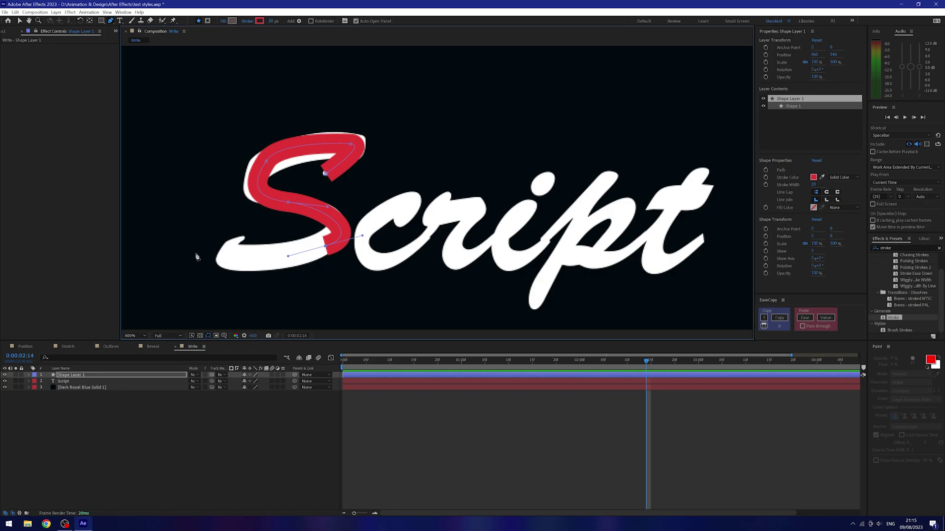
pyautogui.moveTo(224, 257); pyautogui.dragTo(219, 246)
pyautogui.click(239, 238)
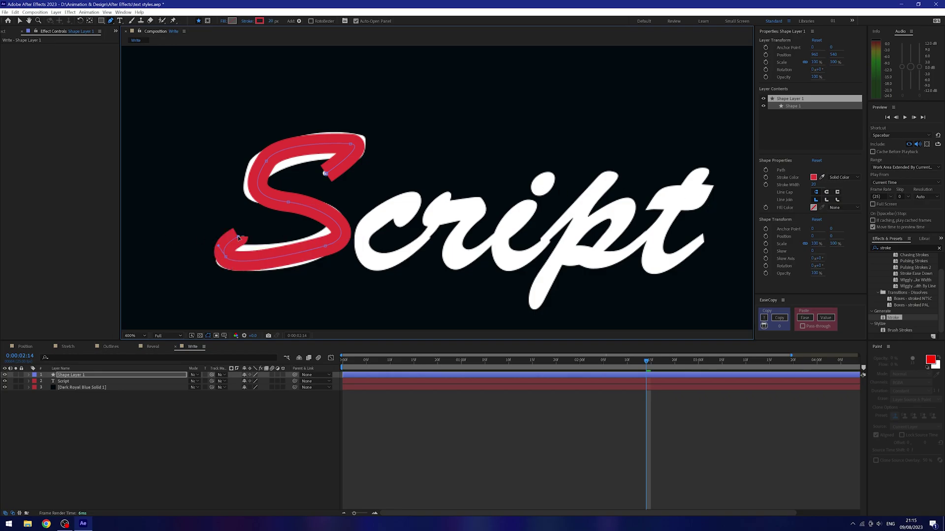
pyautogui.click(414, 200)
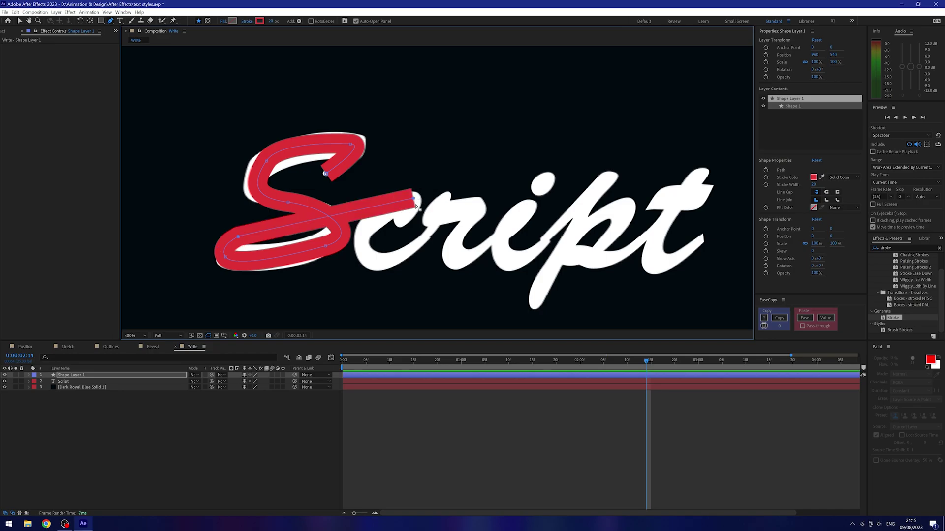
pyautogui.hotkey('ctrl', 'z')
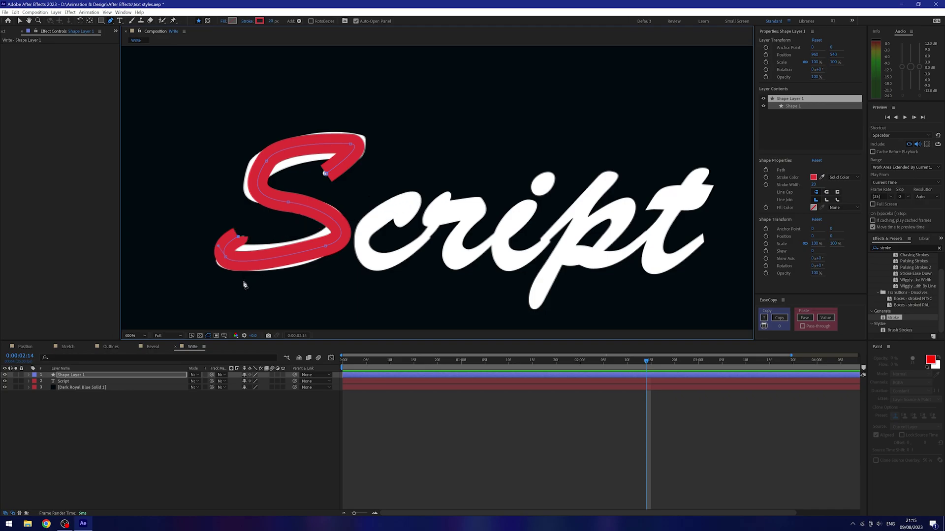
pyautogui.click(75, 375)
# - Draw a second red path around the c and on across the r's stem and arm
pyautogui.click(401, 225)
pyautogui.moveTo(392, 204); pyautogui.dragTo(366, 220)
pyautogui.moveTo(366, 256); pyautogui.dragTo(376, 265)
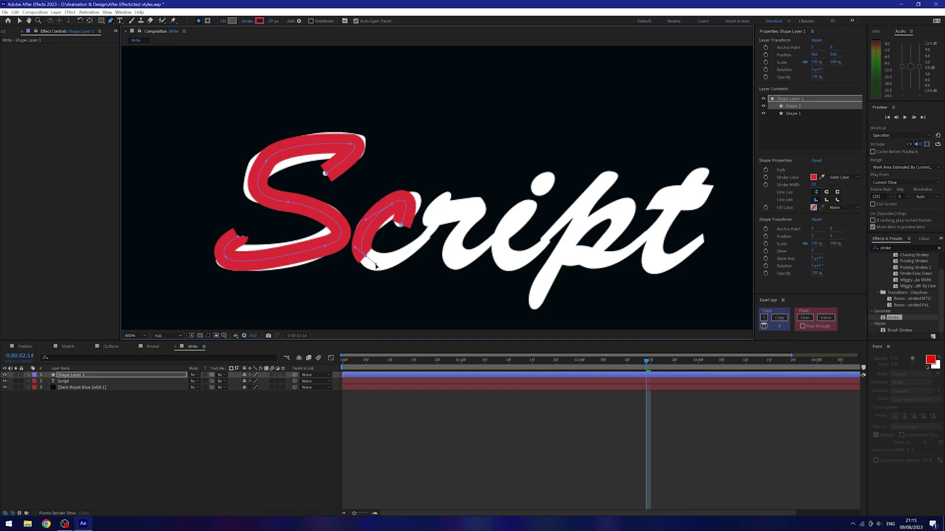
pyautogui.moveTo(422, 241); pyautogui.dragTo(441, 211)
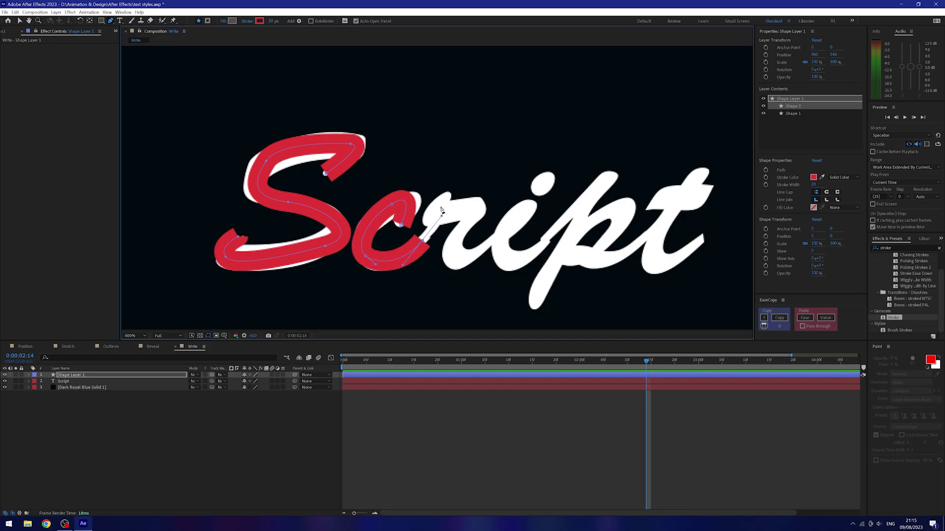
pyautogui.click(443, 198)
pyautogui.click(433, 213)
pyautogui.click(477, 208)
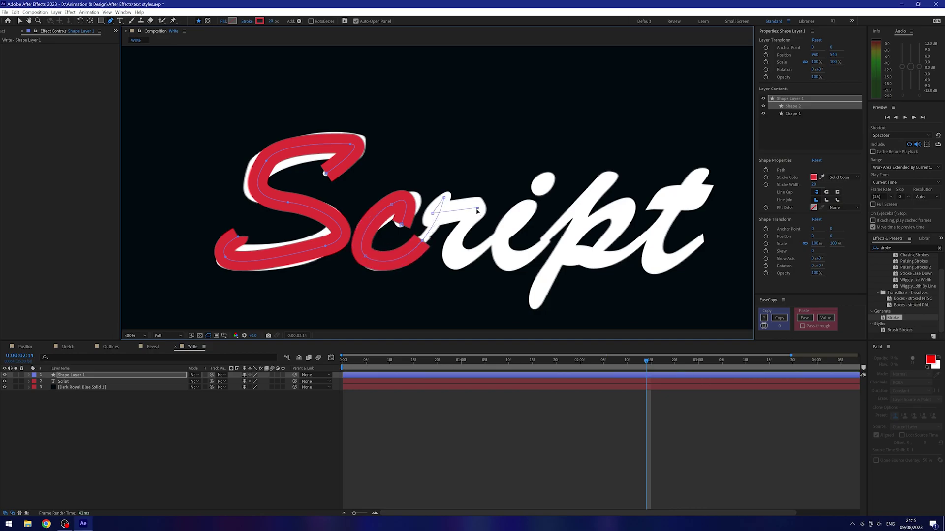
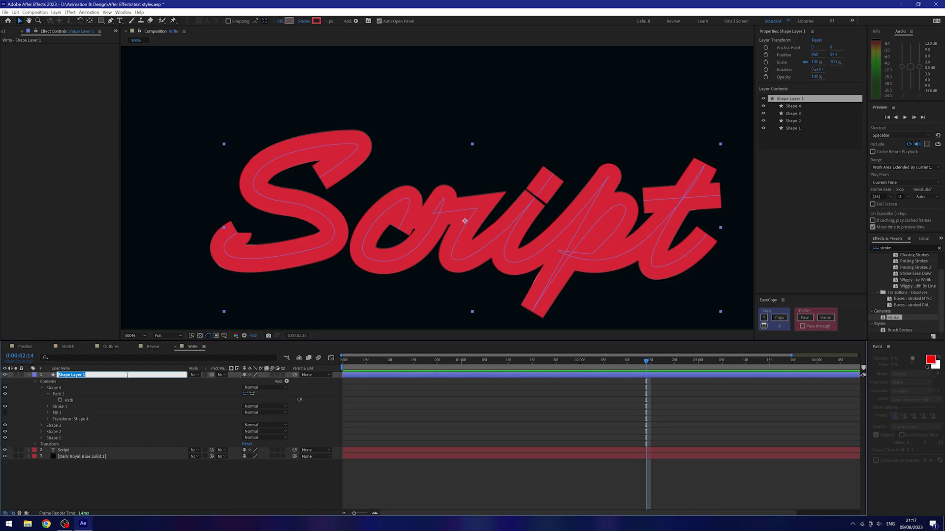
# - Rename the four-shape stroke layer tracing the Script letters to 'matte'
pyautogui.write('matte')
pyautogui.press('Return')
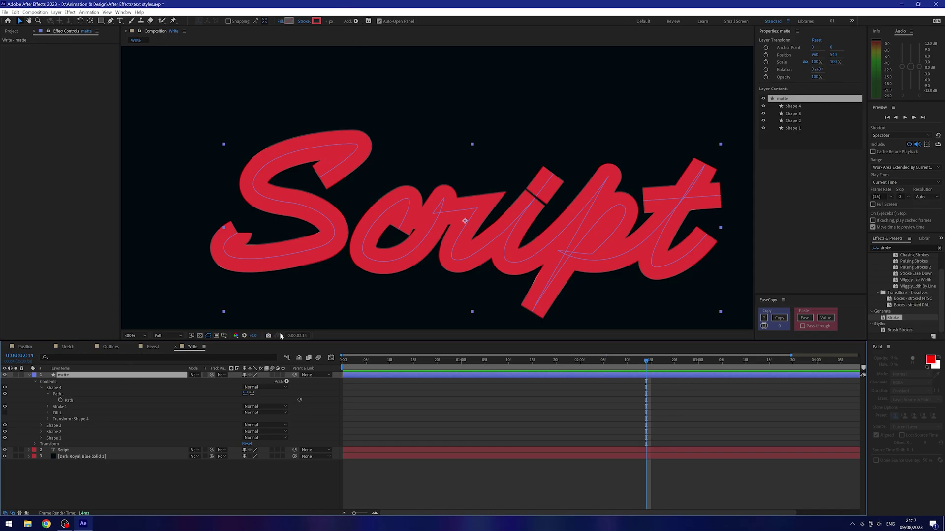
# - Add Trim Paths to matte and keyframe End from 0% at 0s to 100% at 3s
pyautogui.click(357, 22)
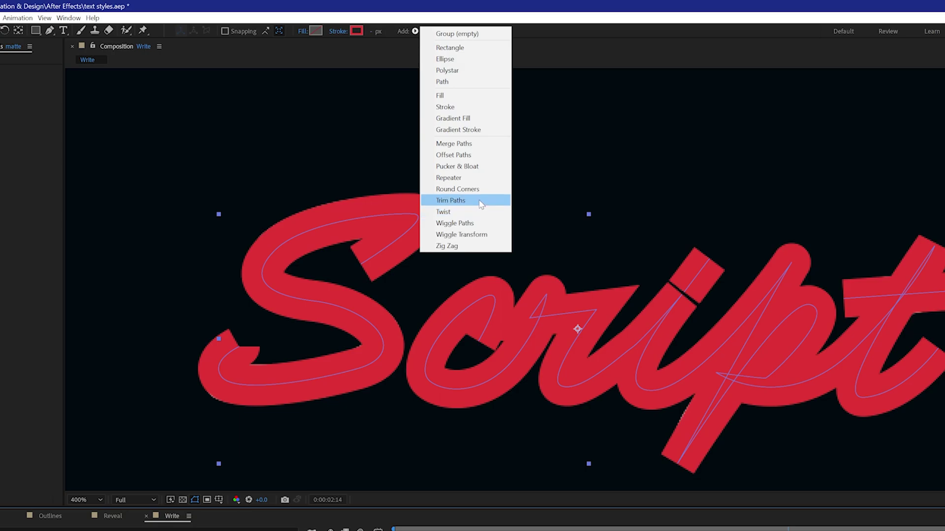
pyautogui.click(399, 138)
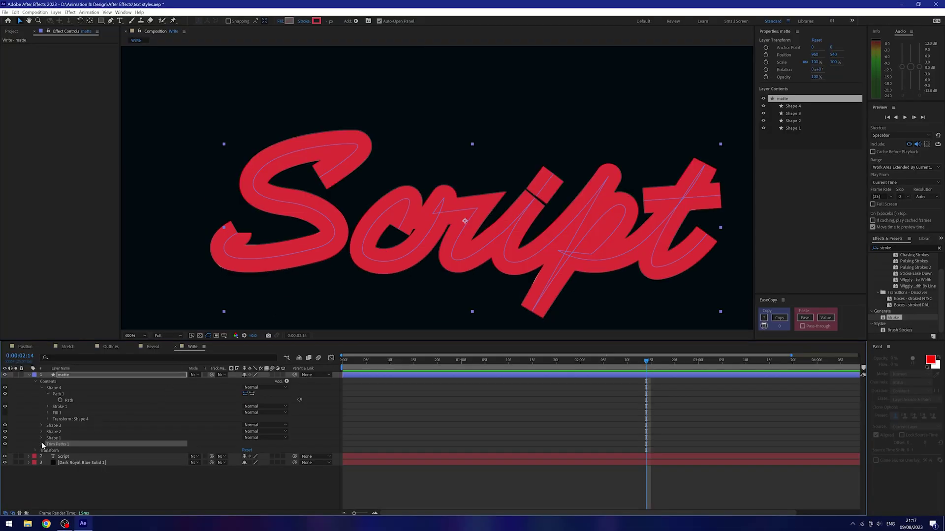
pyautogui.click(42, 445)
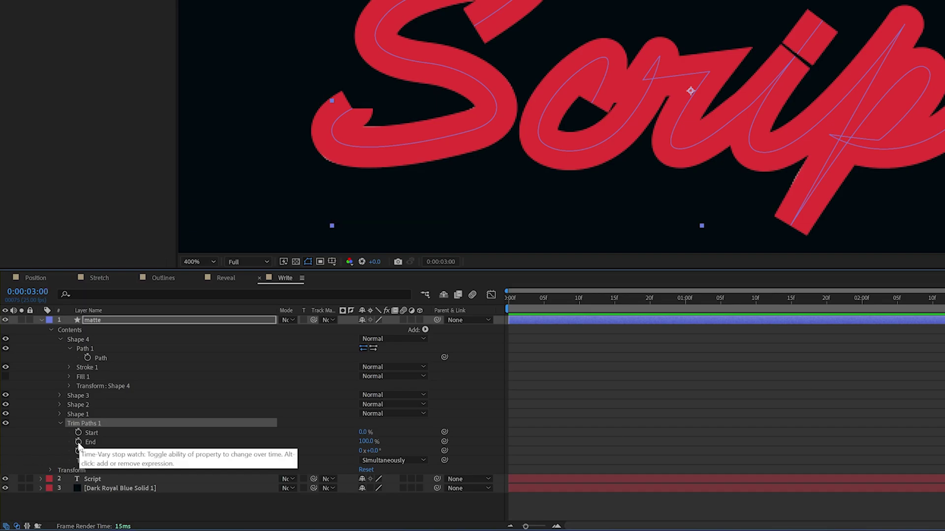
pyautogui.click(78, 442)
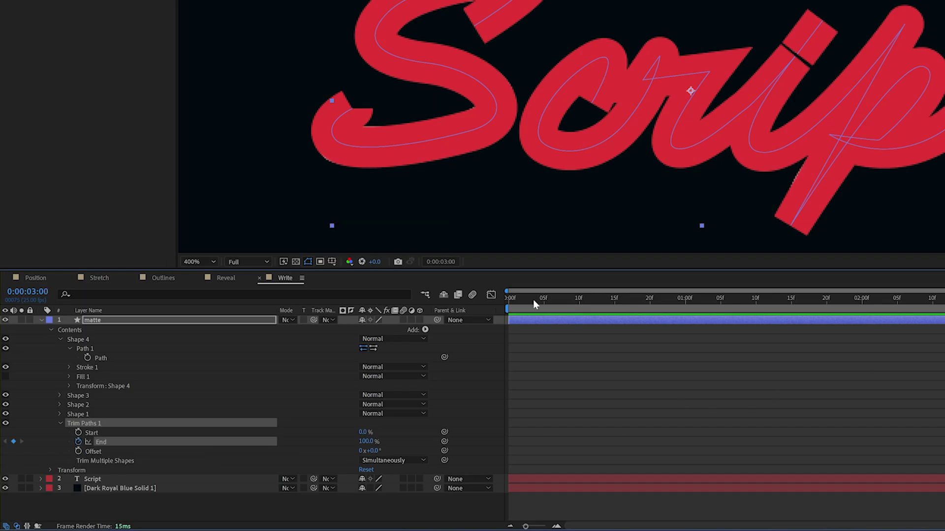
pyautogui.click(509, 299)
pyautogui.click(375, 442)
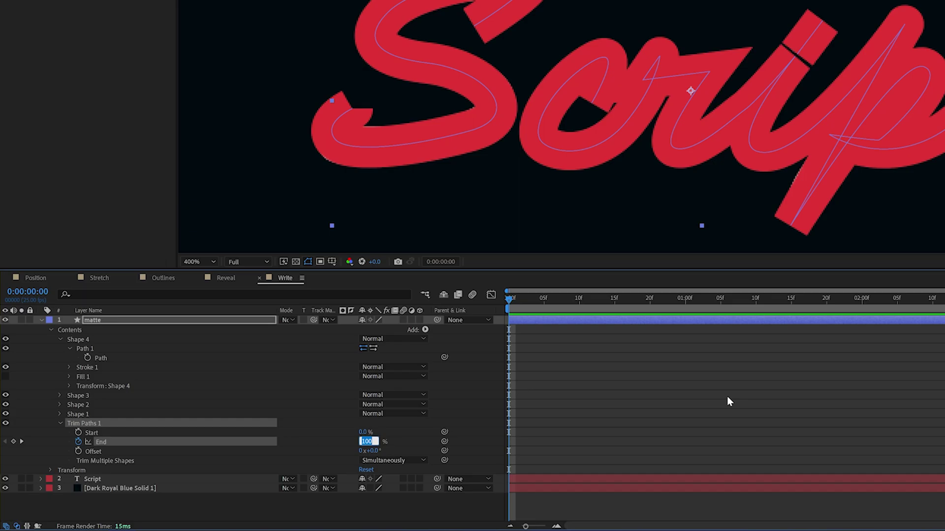
pyautogui.write('0')
pyautogui.press('Return')
pyautogui.press('space')
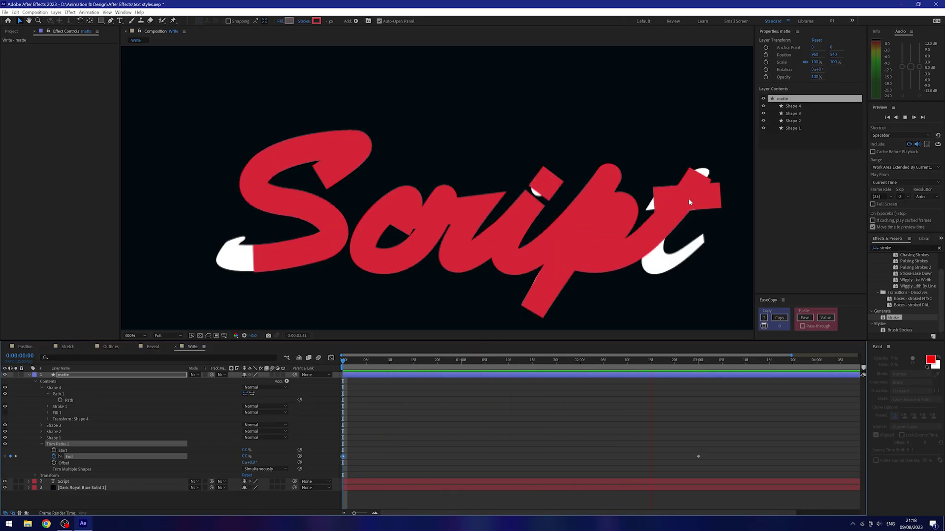
pyautogui.press('space')
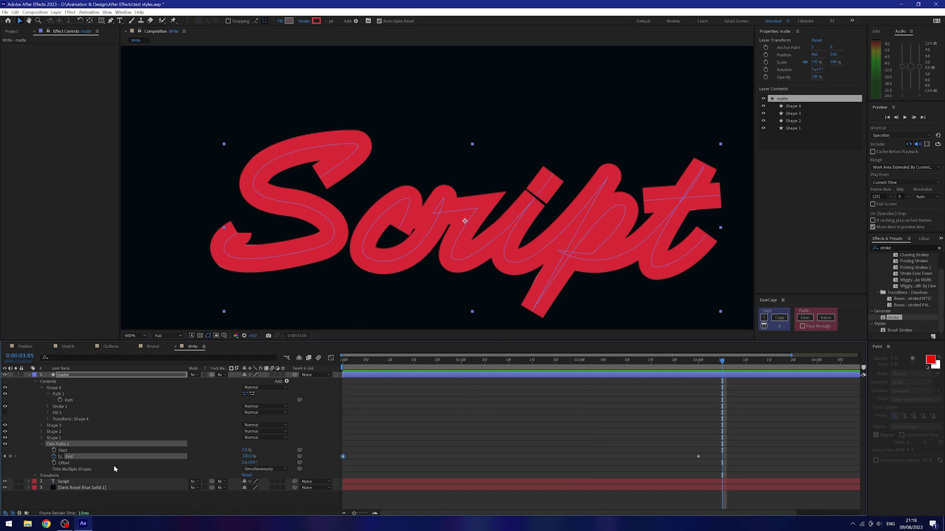
# - Set Trim Multiple Shapes to Individually so letters draw one after another
pyautogui.click(264, 469)
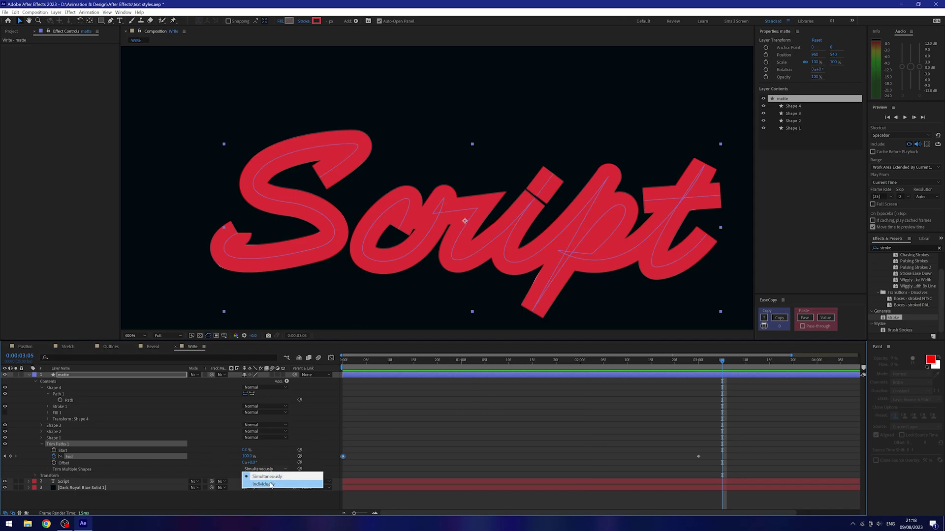
pyautogui.click(268, 484)
pyautogui.press('space')
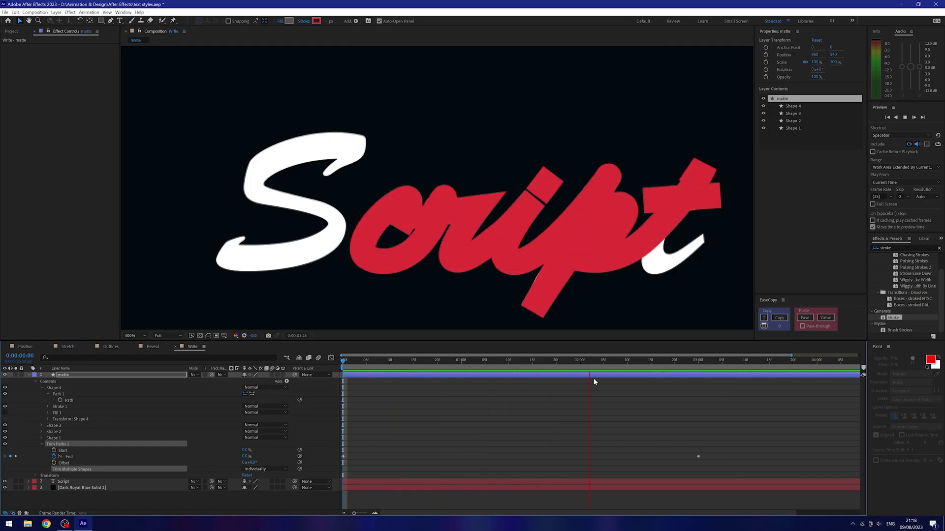
pyautogui.press('space')
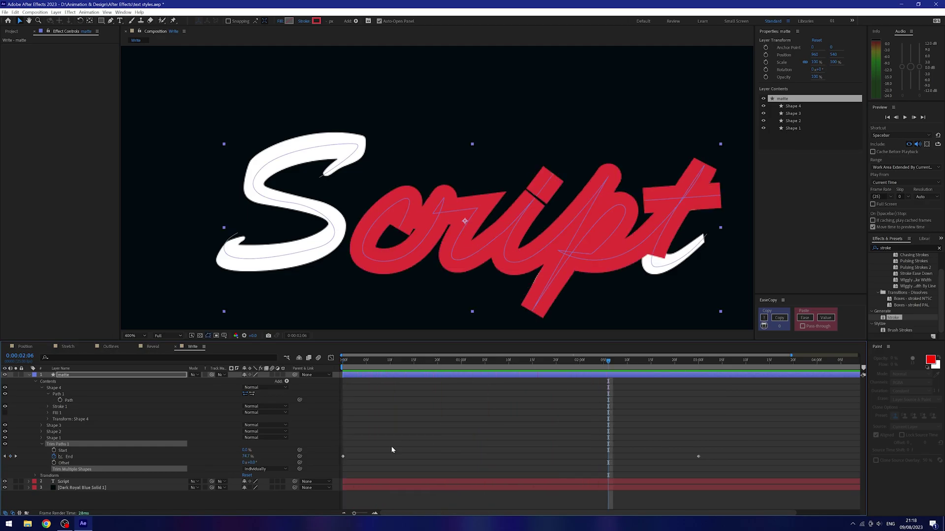
# - Move Shape 1 to the top of Contents so the S draws first, then preview
pyautogui.click(42, 387)
pyautogui.moveTo(58, 408); pyautogui.dragTo(69, 387)
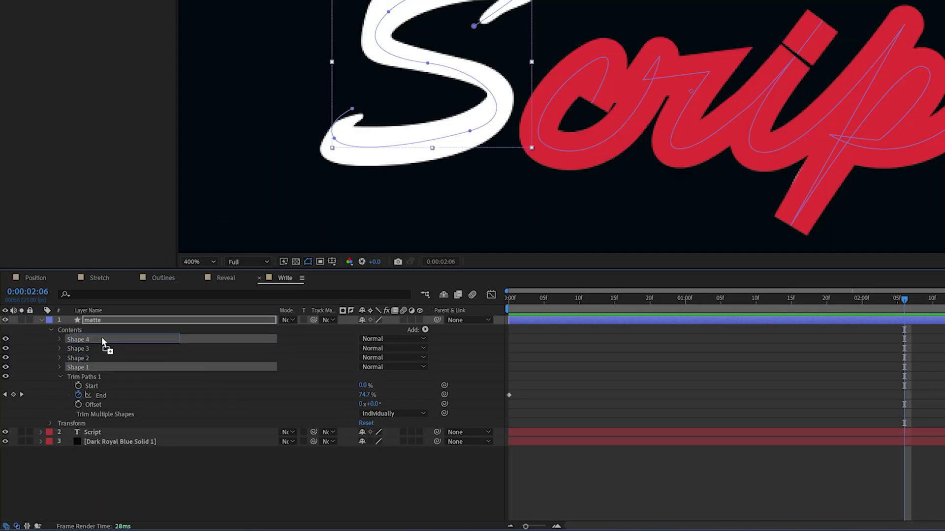
pyautogui.moveTo(101, 339); pyautogui.dragTo(95, 350)
pyautogui.click(90, 366)
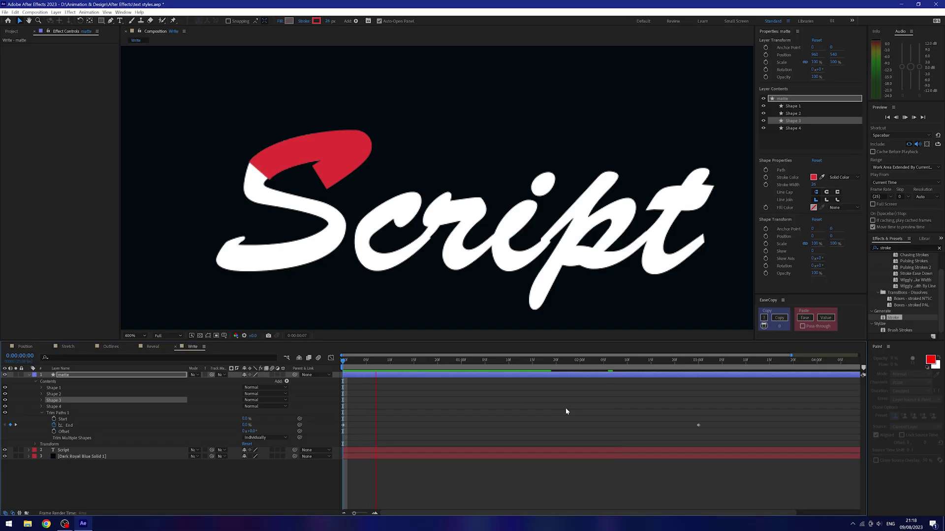
pyautogui.press('space')
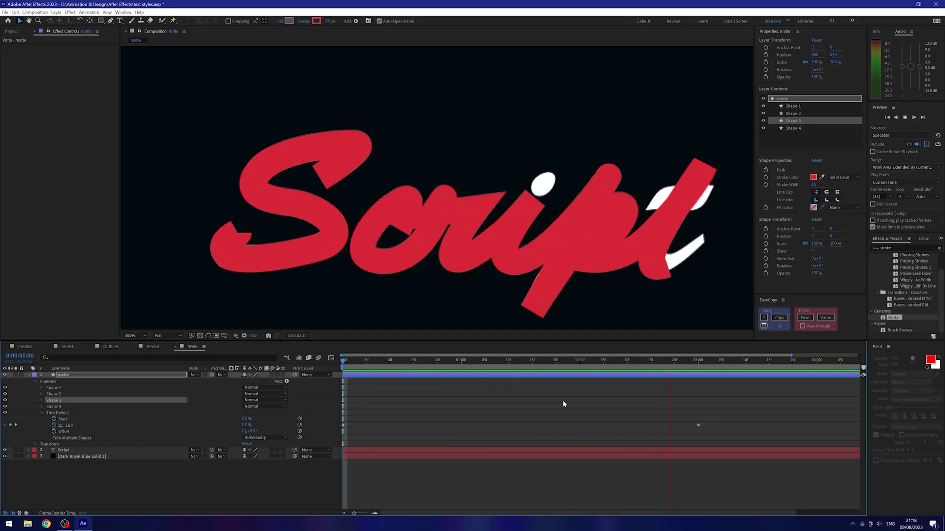
pyautogui.press('space')
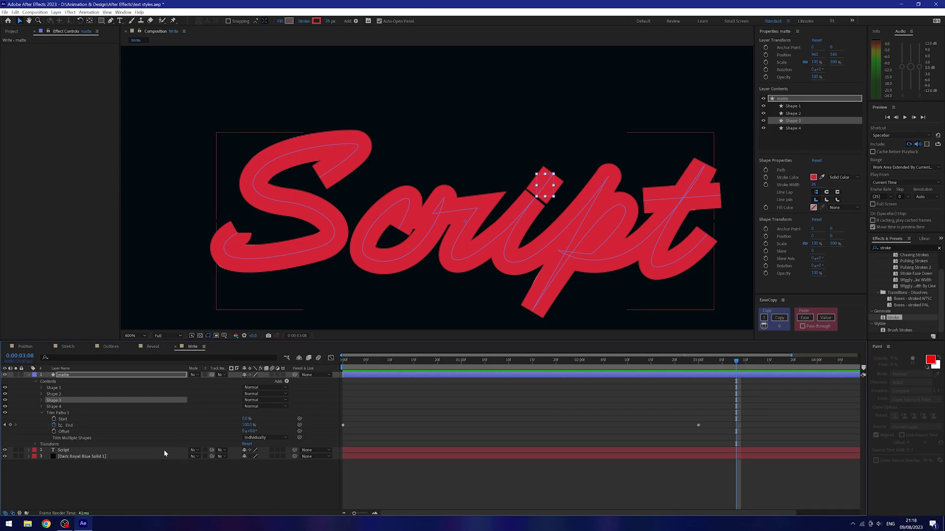
# - Set the Script layer's Track Matte to '1. matte' and preview the write-on
pyautogui.click(164, 450)
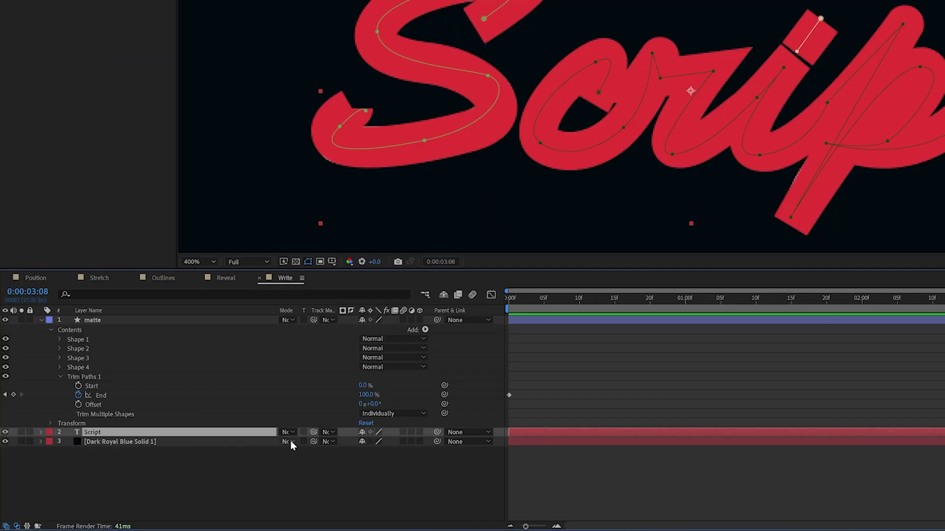
pyautogui.click(331, 433)
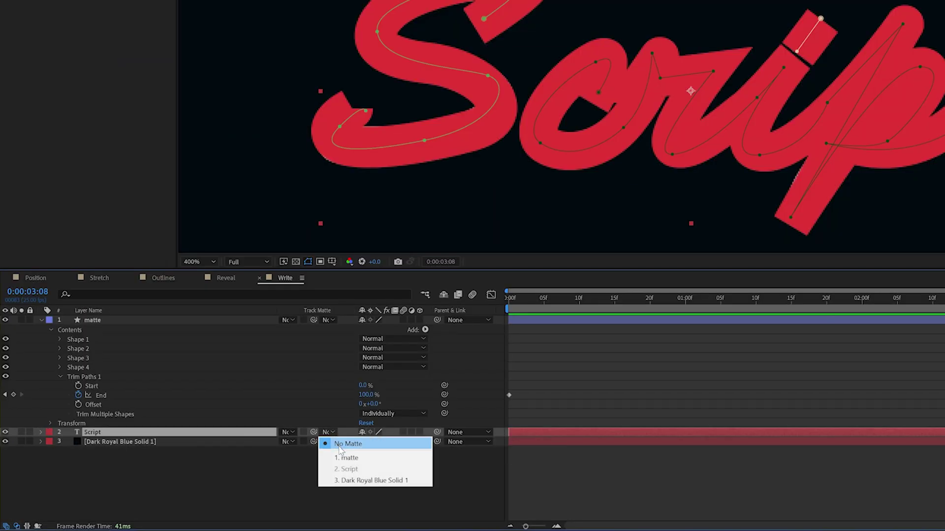
pyautogui.click(350, 460)
pyautogui.moveTo(595, 302); pyautogui.dragTo(507, 302)
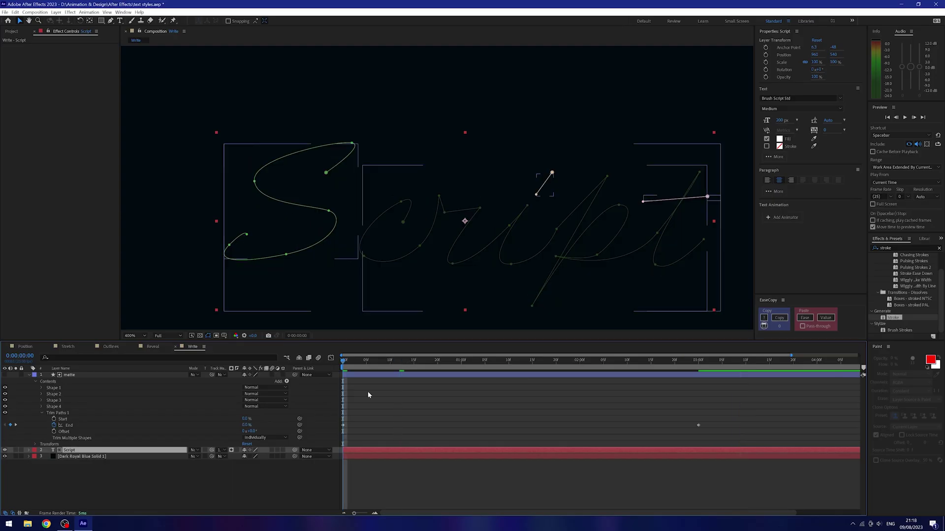
pyautogui.press('space')
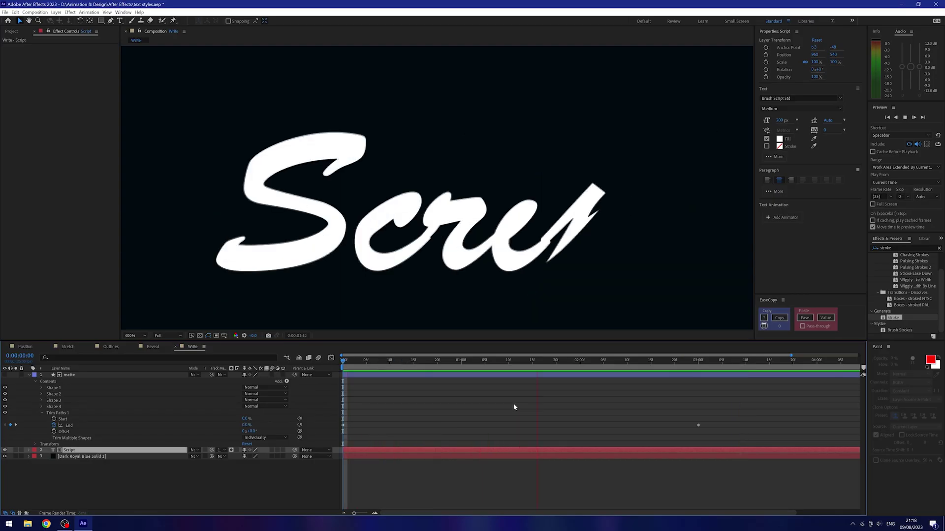
pyautogui.press('space')
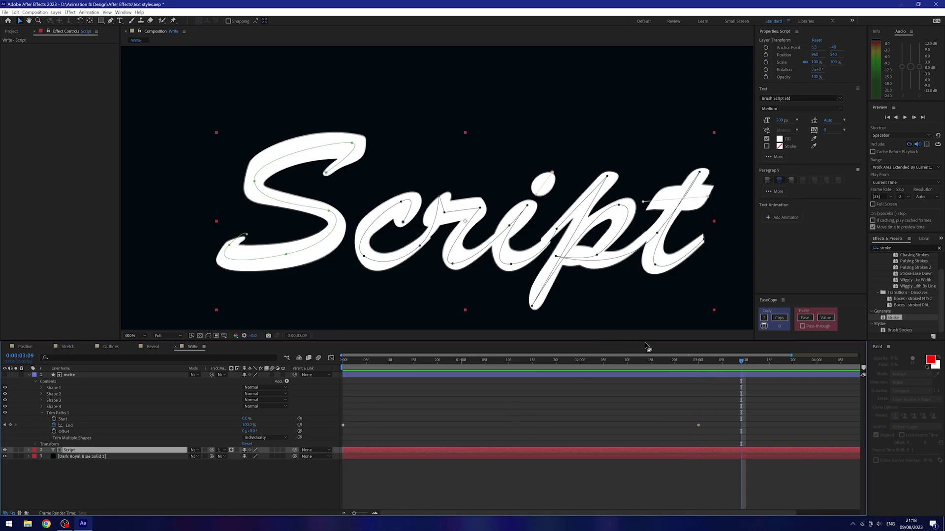
# - Scrub to about 2:16 and pan across the lettering to check the masked reveal
pyautogui.moveTo(664, 363); pyautogui.dragTo(656, 362)
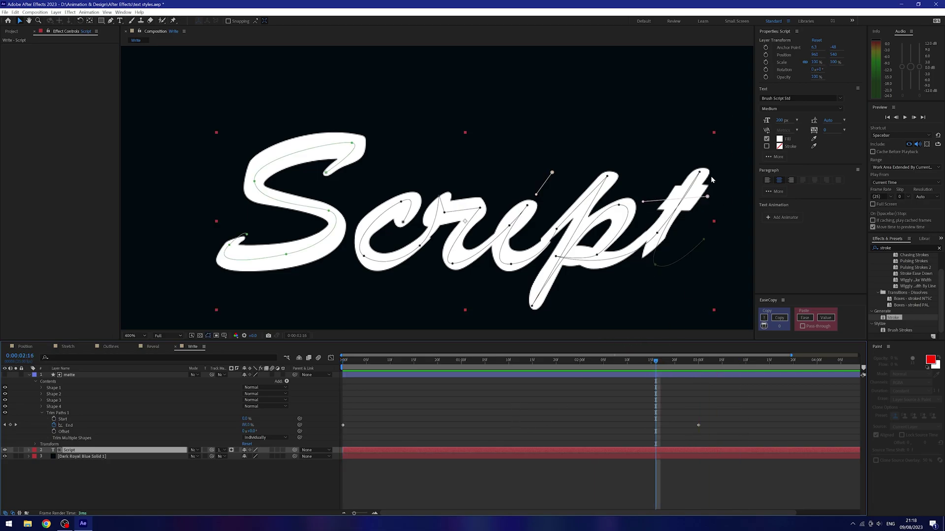
pyautogui.moveTo(694, 183); pyautogui.dragTo(561, 173)
pyautogui.scroll(1, 639, 184)
pyautogui.scroll(-1, 561, 173)
pyautogui.moveTo(616, 188); pyautogui.dragTo(575, 187)
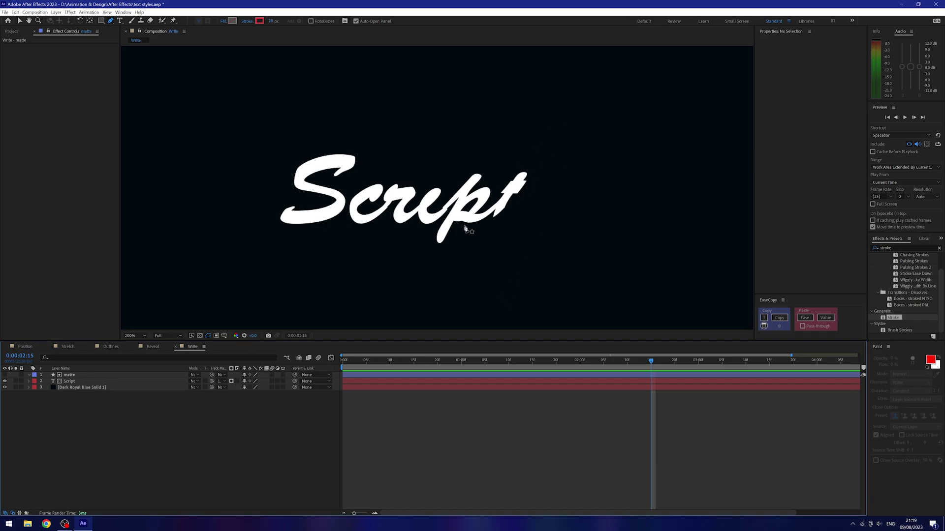
pyautogui.scroll(1, 518, 198)
pyautogui.moveTo(550, 185); pyautogui.dragTo(508, 180)
pyautogui.moveTo(636, 360); pyautogui.dragTo(690, 369)
pyautogui.scroll(1, 578, 186)
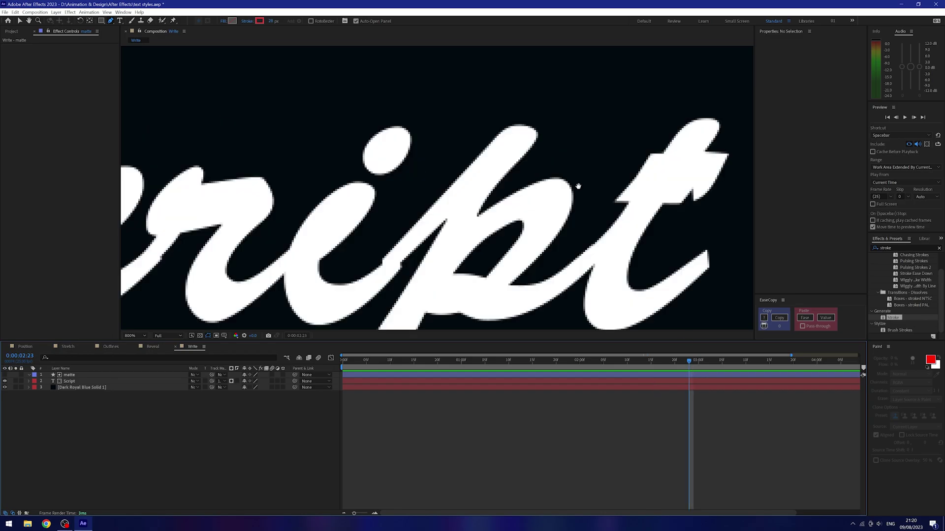
pyautogui.moveTo(551, 184); pyautogui.dragTo(397, 193)
pyautogui.press('g')
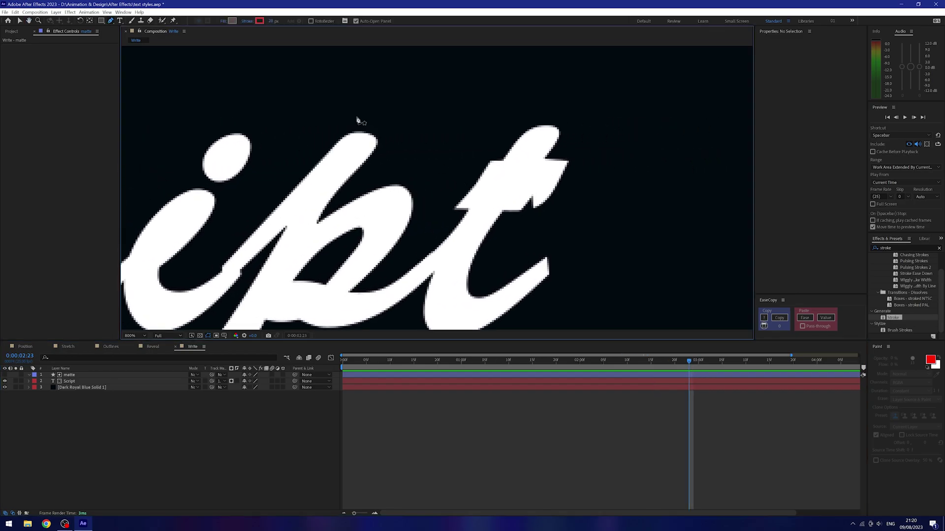
pyautogui.click(111, 23)
pyautogui.click(69, 376)
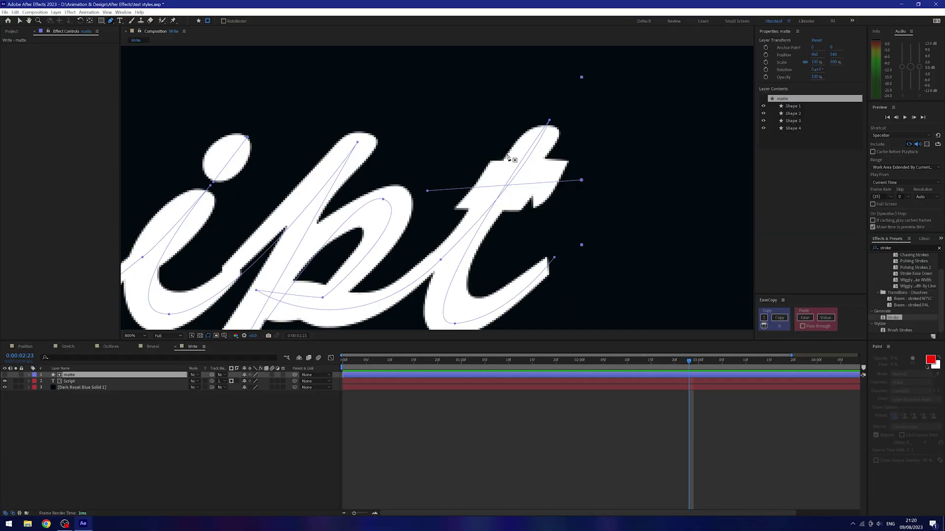
# - Draw a closed mask over the t's crossbar on matte and set it to Subtract
pyautogui.click(507, 155)
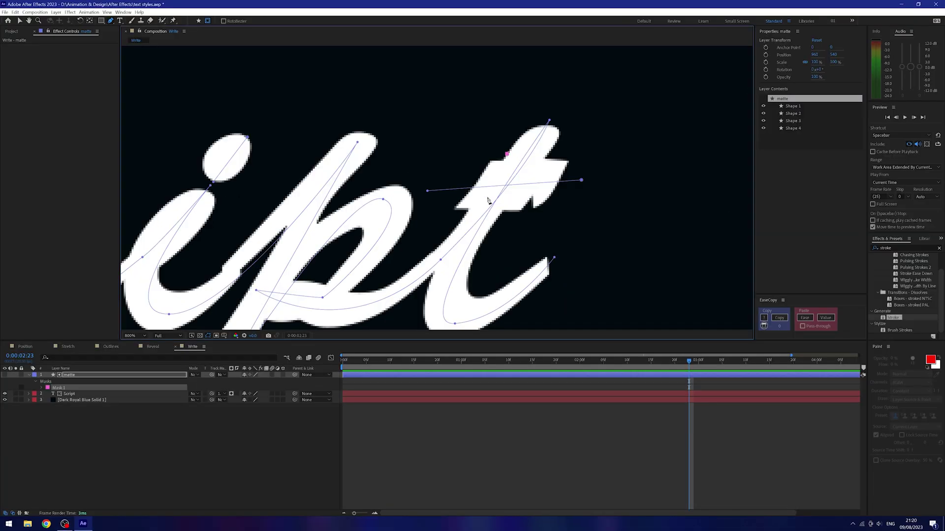
pyautogui.click(466, 215)
pyautogui.click(438, 218)
pyautogui.click(414, 188)
pyautogui.click(426, 164)
pyautogui.click(460, 142)
pyautogui.click(488, 144)
pyautogui.click(507, 154)
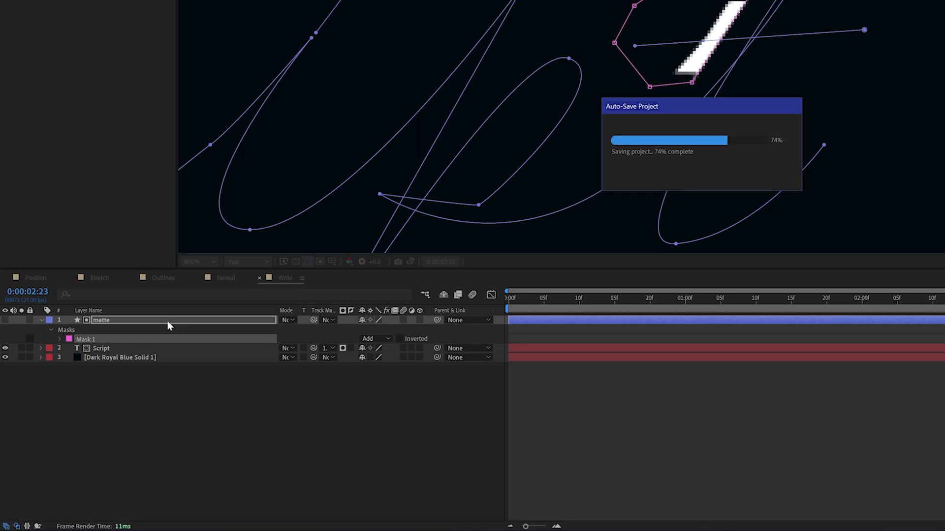
pyautogui.press('m')
pyautogui.click(367, 334)
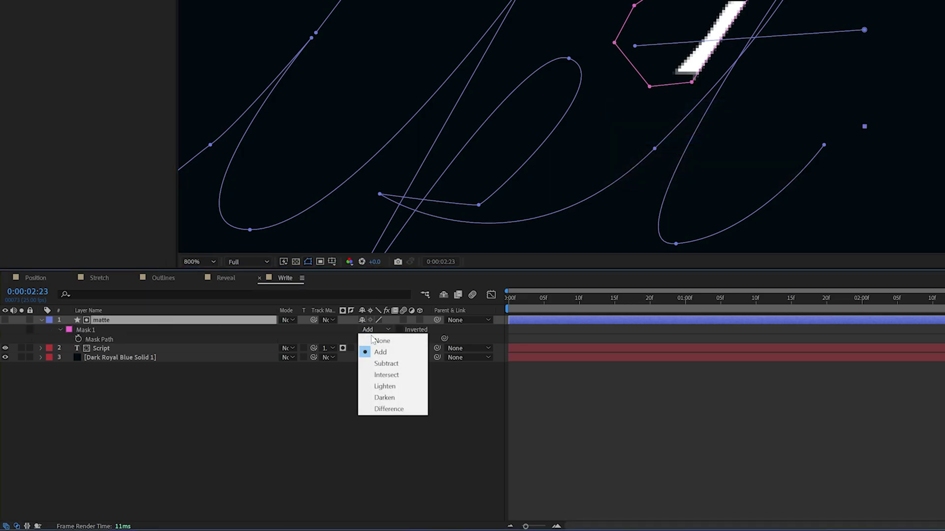
pyautogui.click(380, 365)
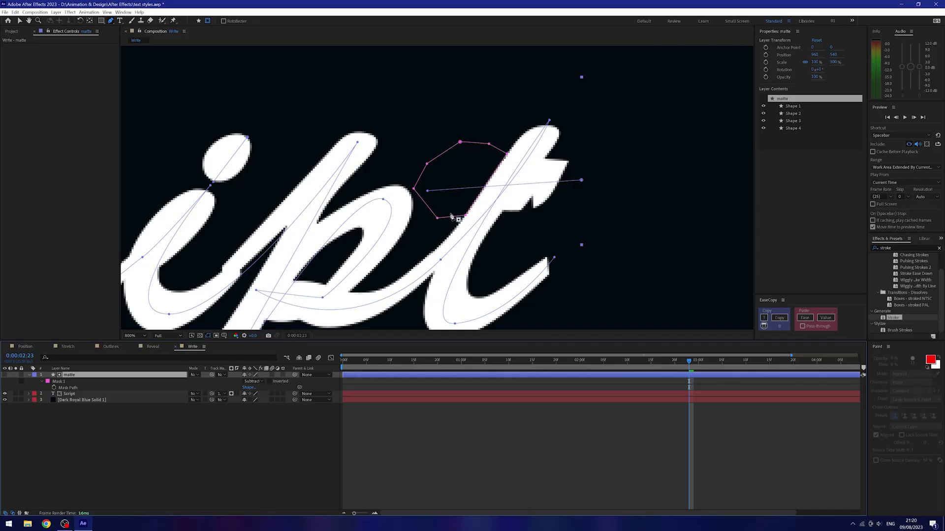
# - Draw a second closed mask beside the t and set it to Subtract
pyautogui.click(553, 153)
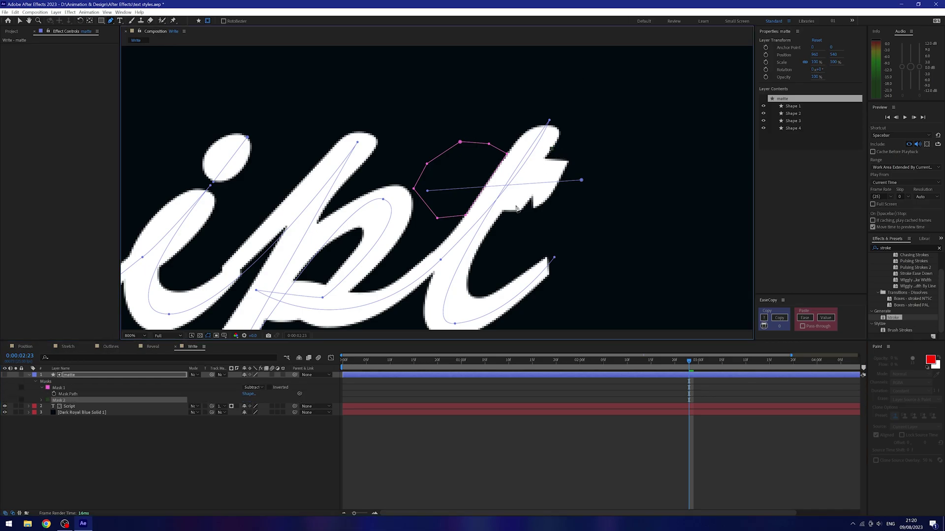
pyautogui.click(500, 215)
pyautogui.click(548, 218)
pyautogui.moveTo(580, 204); pyautogui.dragTo(609, 166)
pyautogui.click(605, 152)
pyautogui.click(552, 152)
pyautogui.click(260, 399)
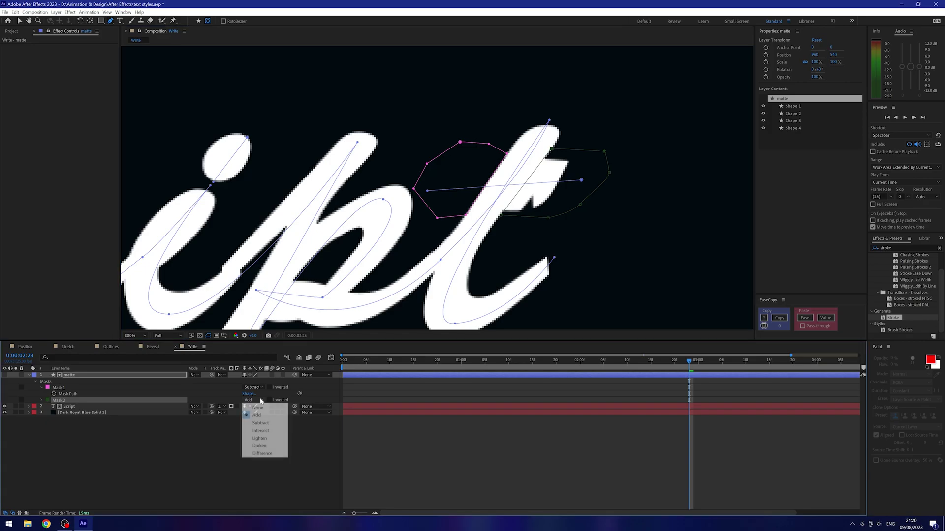
pyautogui.click(266, 422)
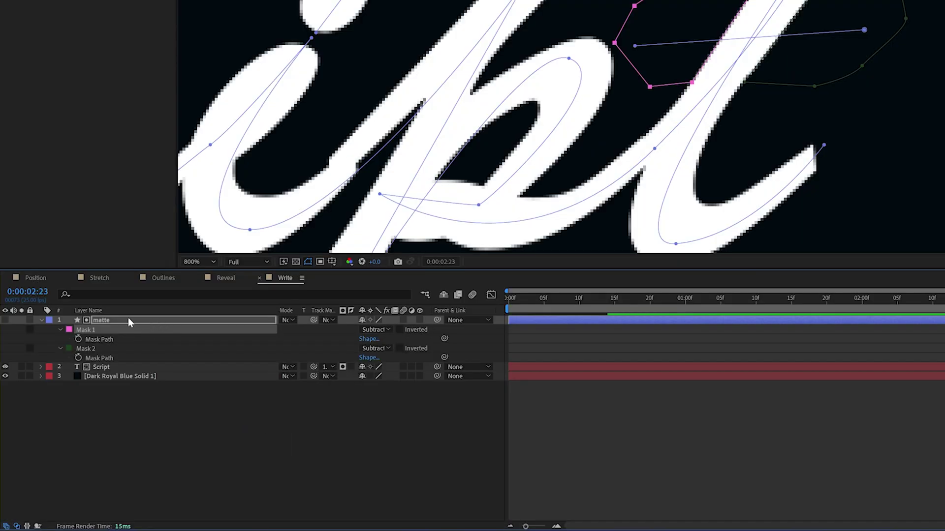
# - Keyframe both masks' expansion, shrinking Mask 2 to -49 and Mask 1 to -244 a frame later
pyautogui.click(128, 319)
pyautogui.press('m')
pyautogui.press('m')
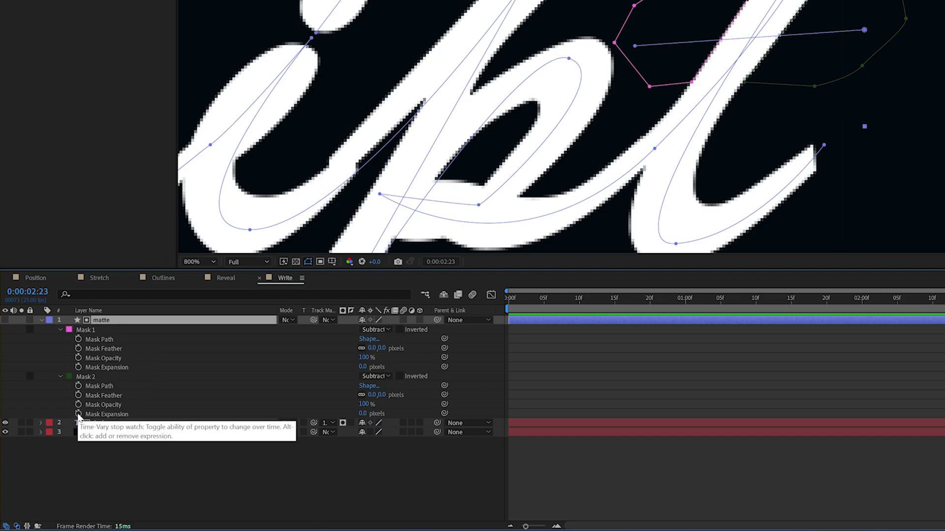
pyautogui.click(78, 415)
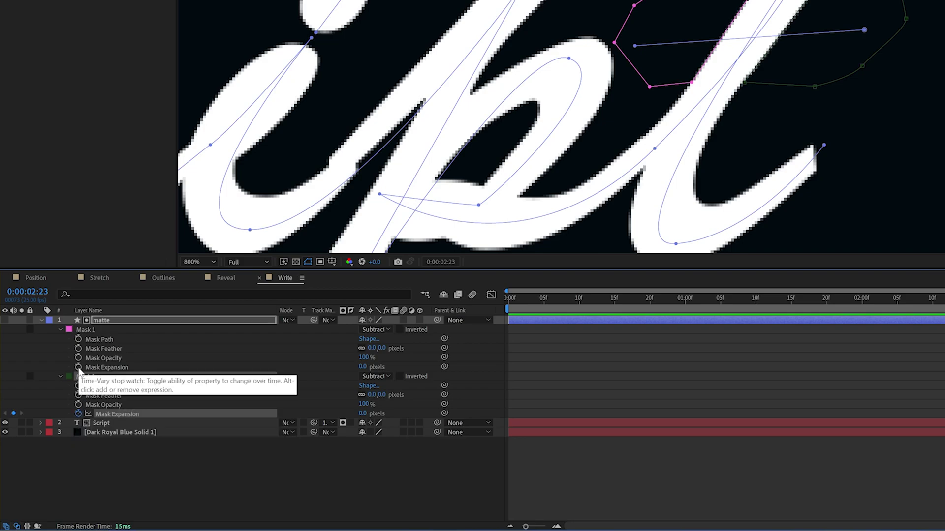
pyautogui.click(78, 368)
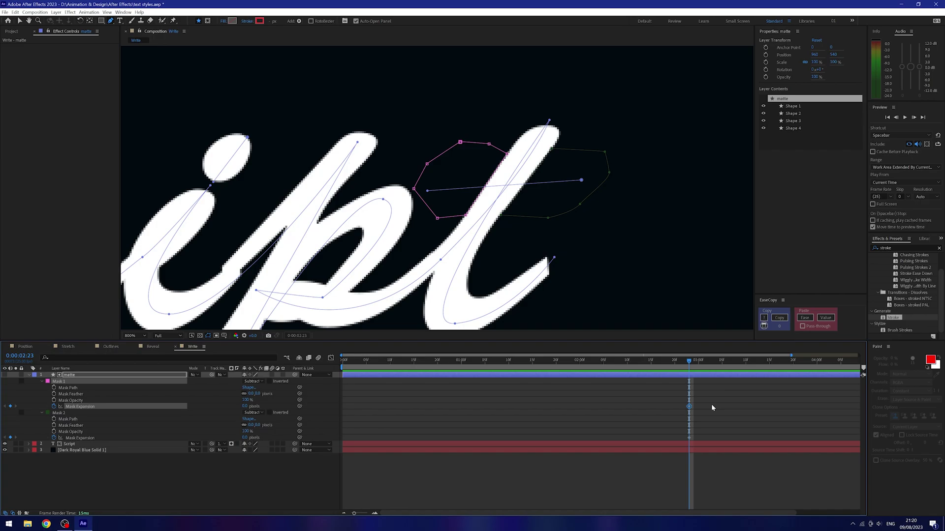
pyautogui.press('pagedown')
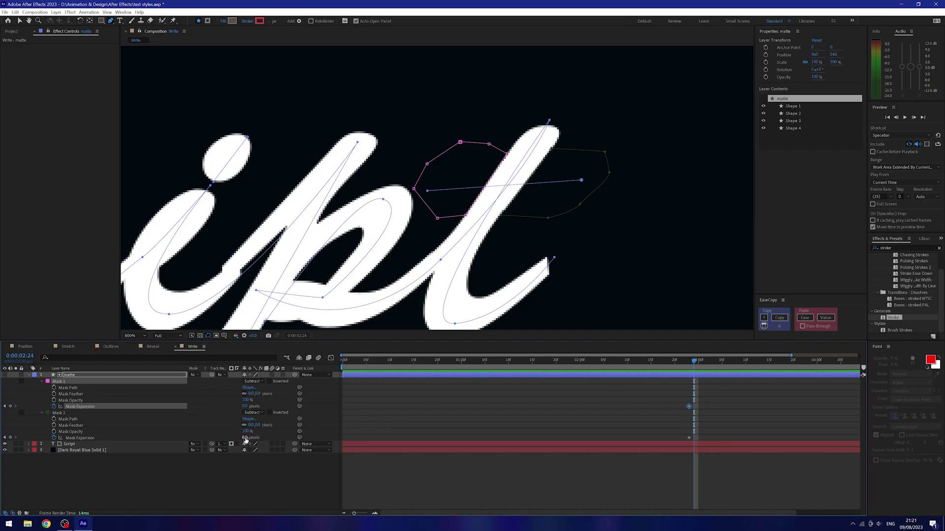
pyautogui.moveTo(245, 438); pyautogui.dragTo(163, 448)
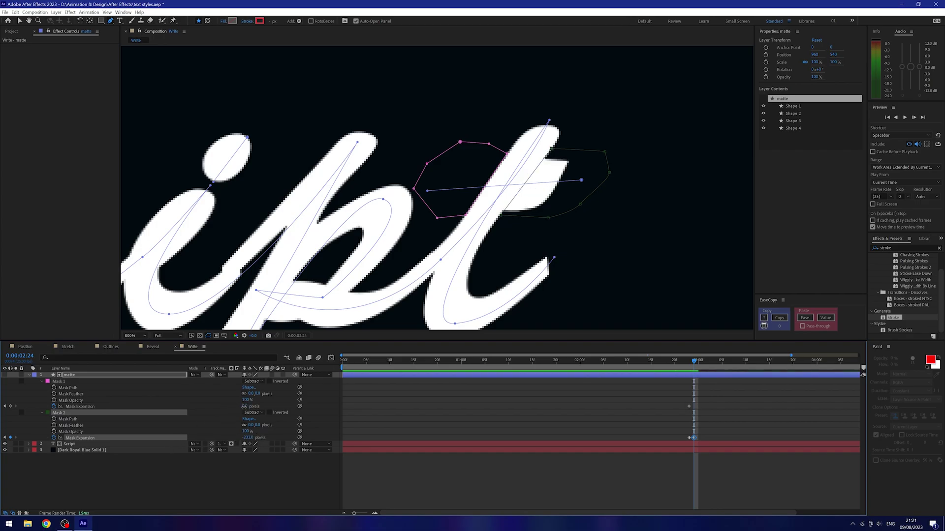
pyautogui.moveTo(245, 406); pyautogui.dragTo(164, 419)
pyautogui.click(685, 395)
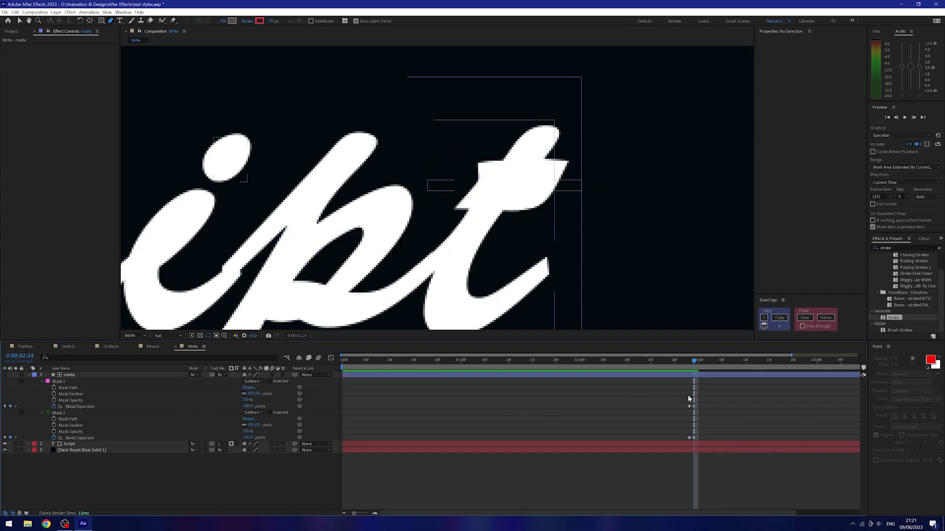
# - Scrub and preview the crossbar reveal, zooming the view out to 400%
pyautogui.moveTo(694, 363); pyautogui.dragTo(631, 377)
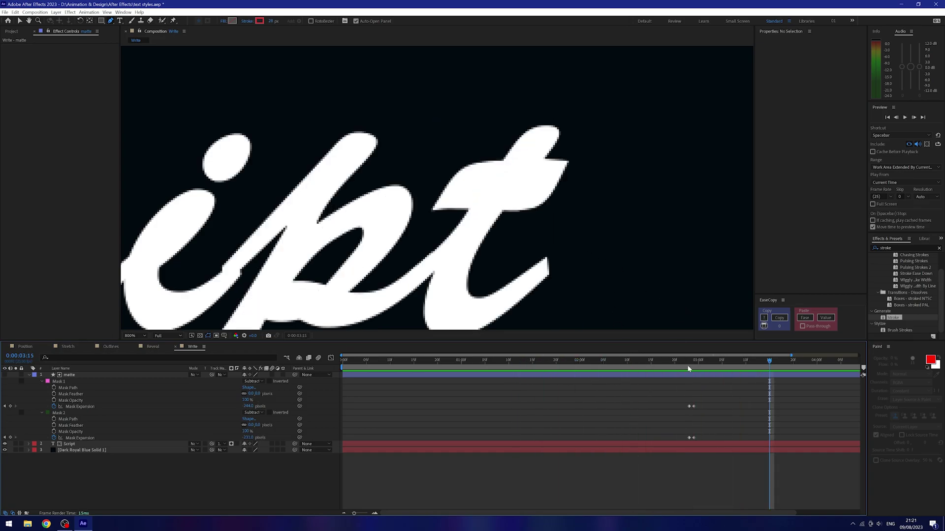
pyautogui.press('space')
pyautogui.press(',')
pyautogui.press('space')
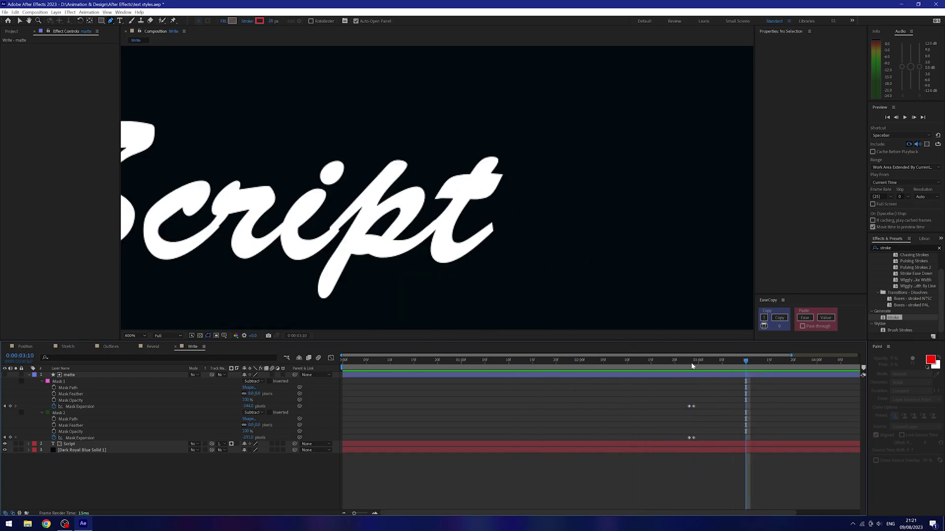
pyautogui.moveTo(691, 362); pyautogui.dragTo(693, 363)
# - Nudge the mask expansion keyframes one frame earlier and Mask 2's second keyframe one frame later
pyautogui.moveTo(703, 410); pyautogui.dragTo(663, 437)
pyautogui.hotkey('alt', 'Left')
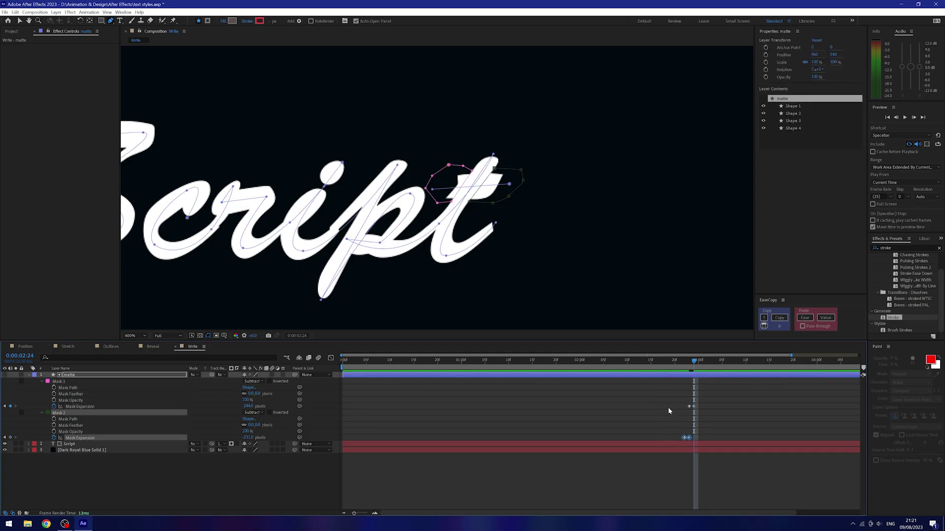
pyautogui.click(680, 361)
pyautogui.moveTo(684, 368)
pyautogui.mouseDown()
pyautogui.moveTo(695, 371)
pyautogui.moveTo(676, 372)
pyautogui.mouseUp()
pyautogui.press('space')
pyautogui.press('space')
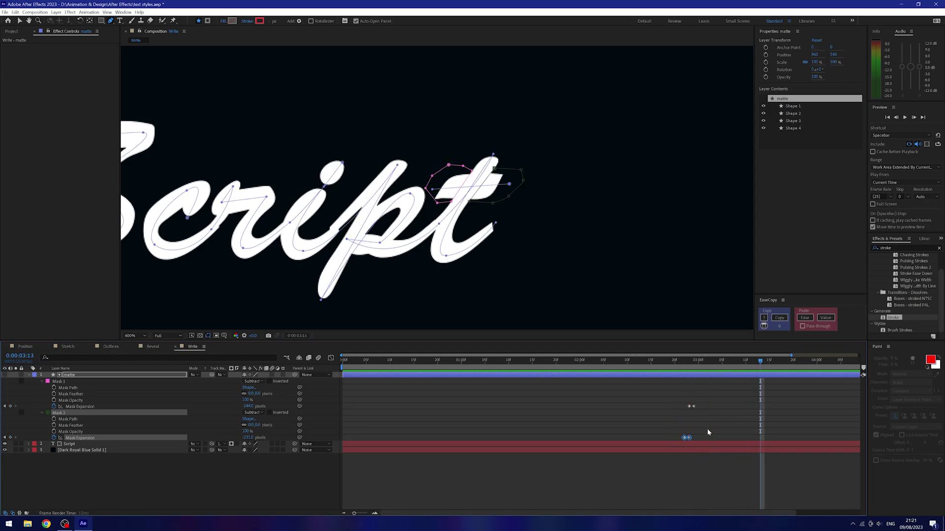
pyautogui.click(707, 429)
pyautogui.click(691, 438)
pyautogui.moveTo(692, 437); pyautogui.dragTo(698, 437)
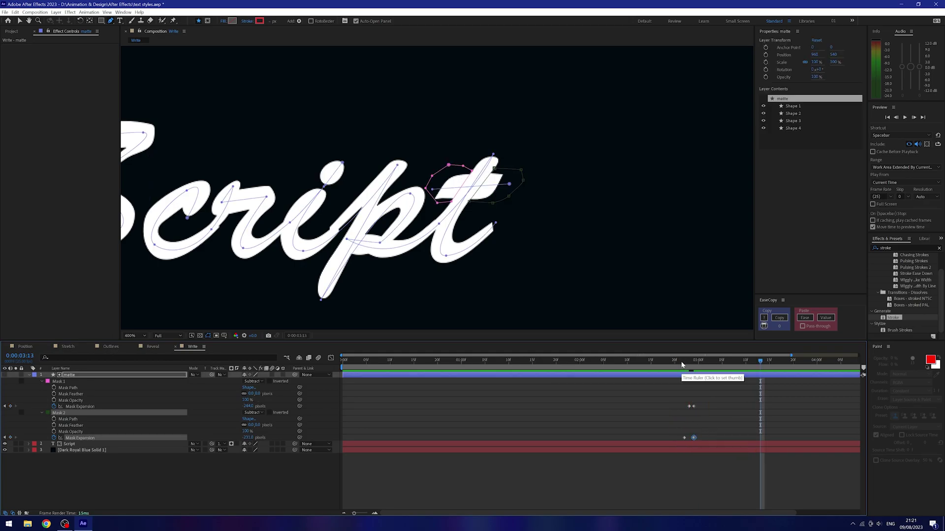
# - Align Mask 2's first expansion keyframe with Mask 1's and preview the write-on from about 1:23
pyautogui.click(676, 369)
pyautogui.press('space')
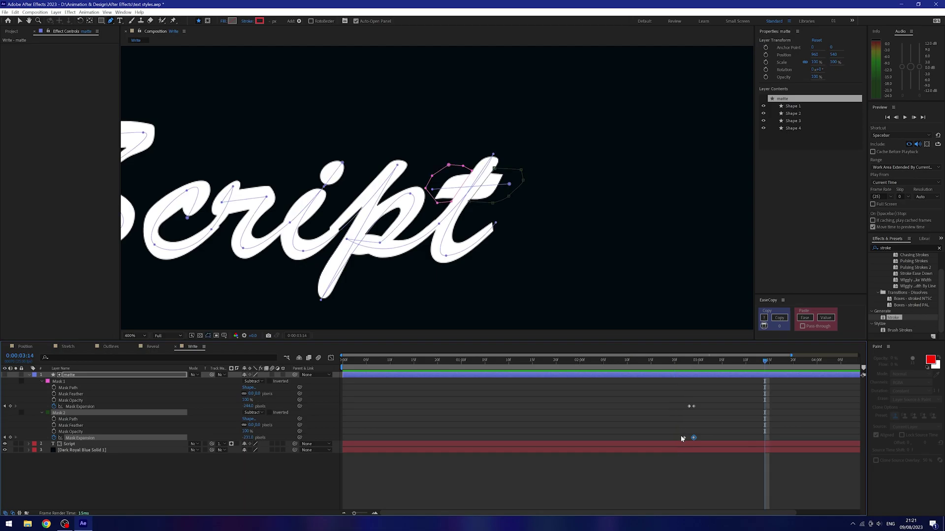
pyautogui.moveTo(687, 437); pyautogui.dragTo(691, 438)
pyautogui.click(670, 358)
pyautogui.press('space')
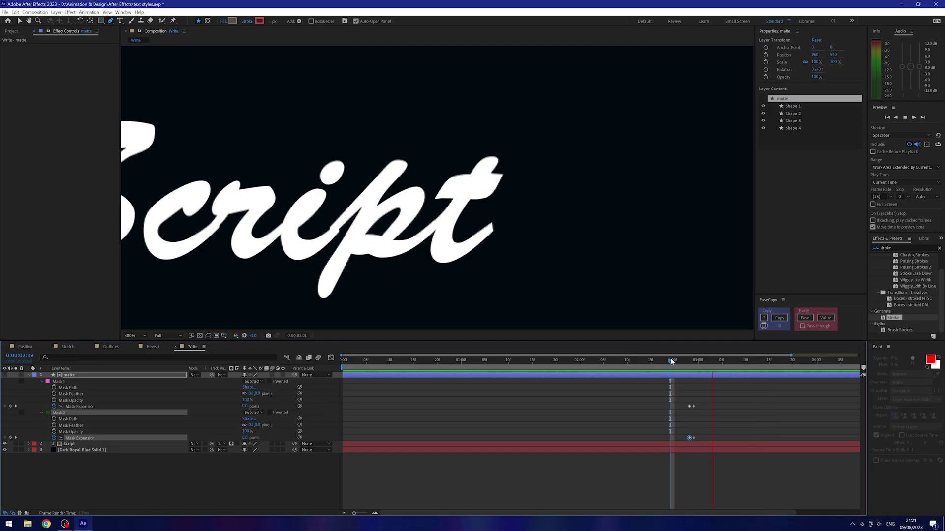
pyautogui.scroll(-2, 422, 215)
pyautogui.click(572, 358)
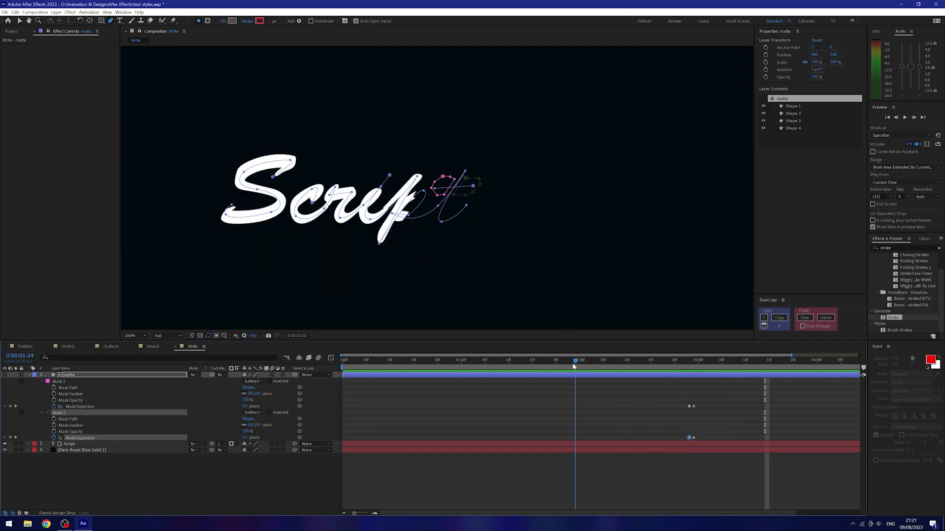
pyautogui.press('space')
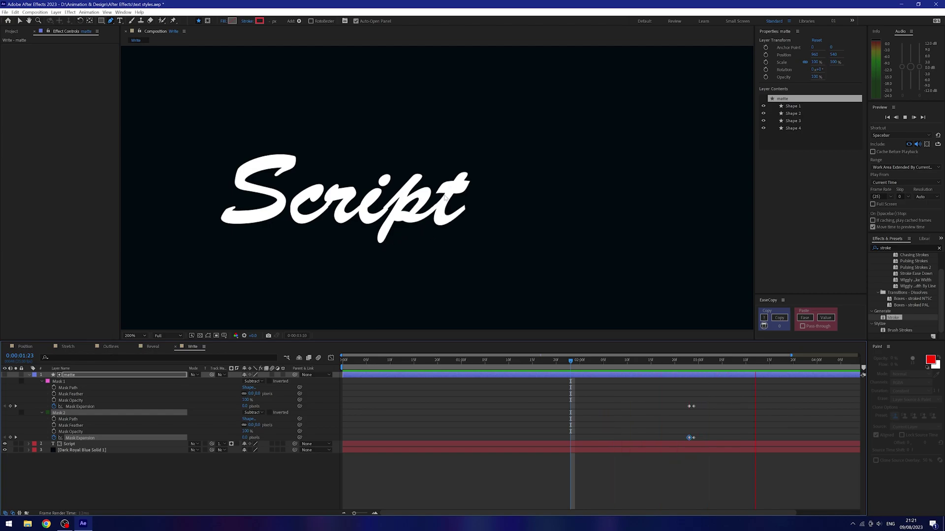
pyautogui.press('space')
pyautogui.scroll(2, 492, 217)
# - Try a 20 px stroke width on the matte layer, then undo the change
pyautogui.moveTo(653, 362); pyautogui.dragTo(627, 374)
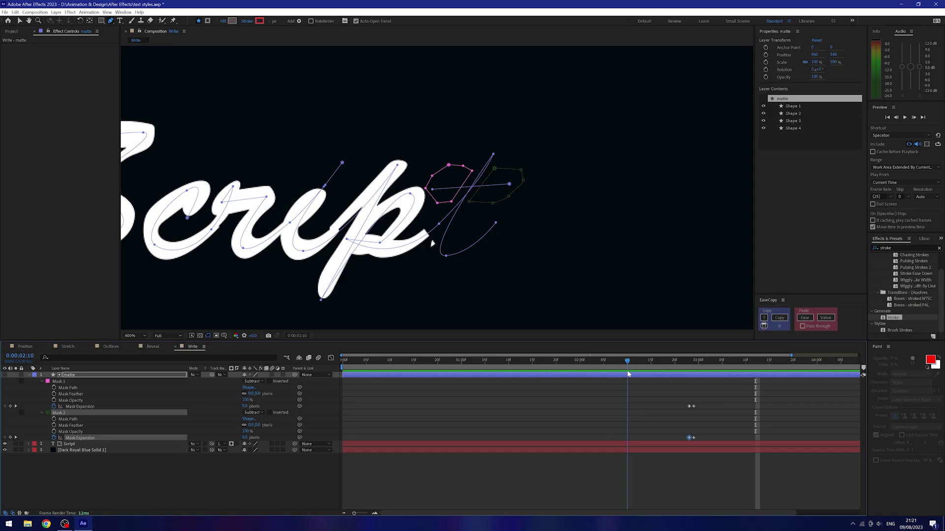
pyautogui.click(82, 375)
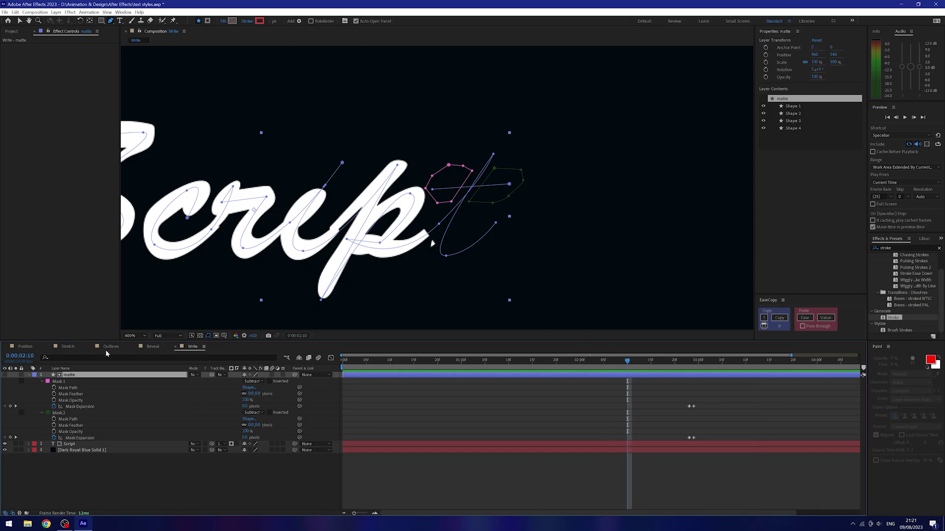
pyautogui.click(270, 23)
pyautogui.write('20')
pyautogui.press('Return')
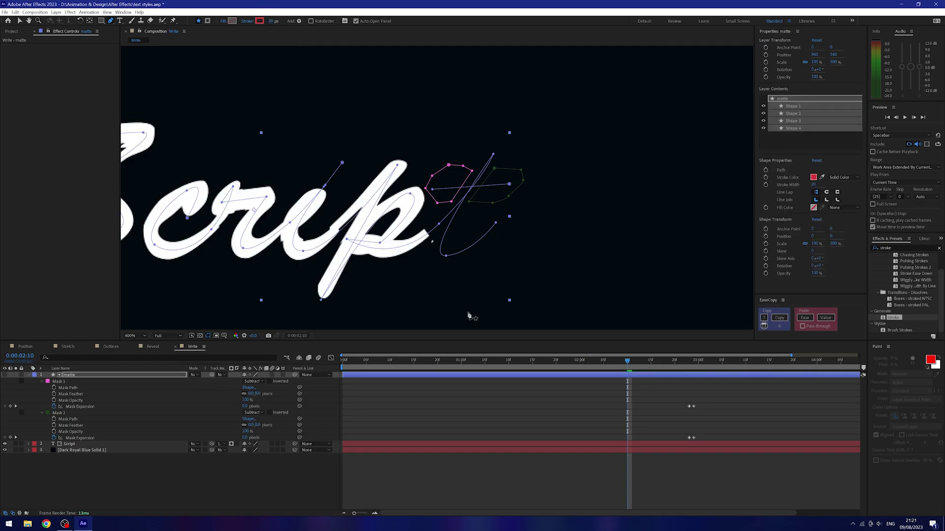
pyautogui.moveTo(632, 364)
pyautogui.mouseDown()
pyautogui.moveTo(699, 376)
pyautogui.moveTo(682, 383)
pyautogui.mouseUp()
pyautogui.hotkey('ctrl', 'z')
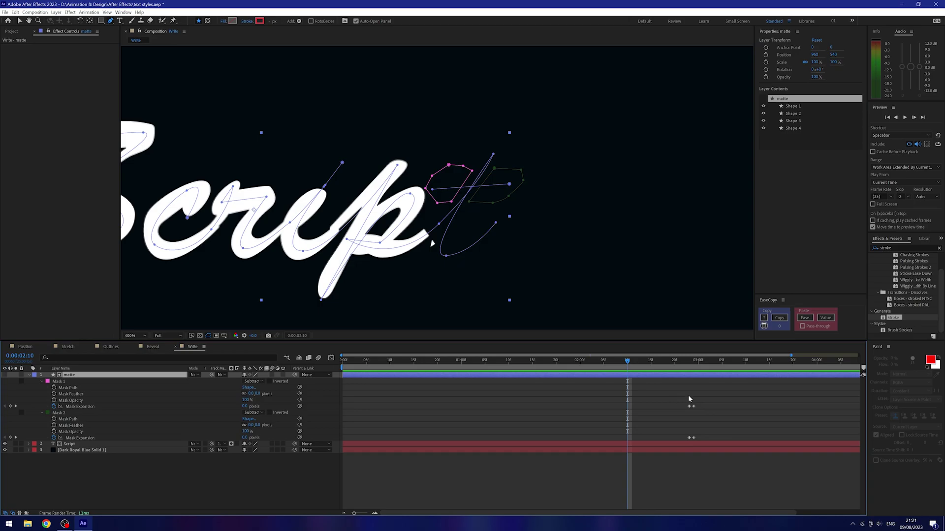
# - Preview the write-on through the final t and centre the word in the view
pyautogui.press('space')
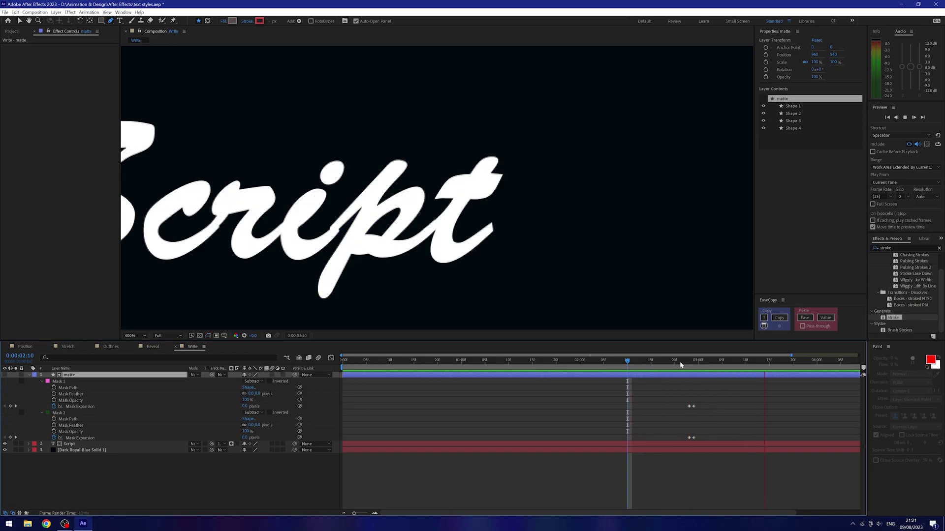
pyautogui.press('space')
pyautogui.scroll(-1, 484, 223)
pyautogui.moveTo(441, 238); pyautogui.dragTo(483, 242)
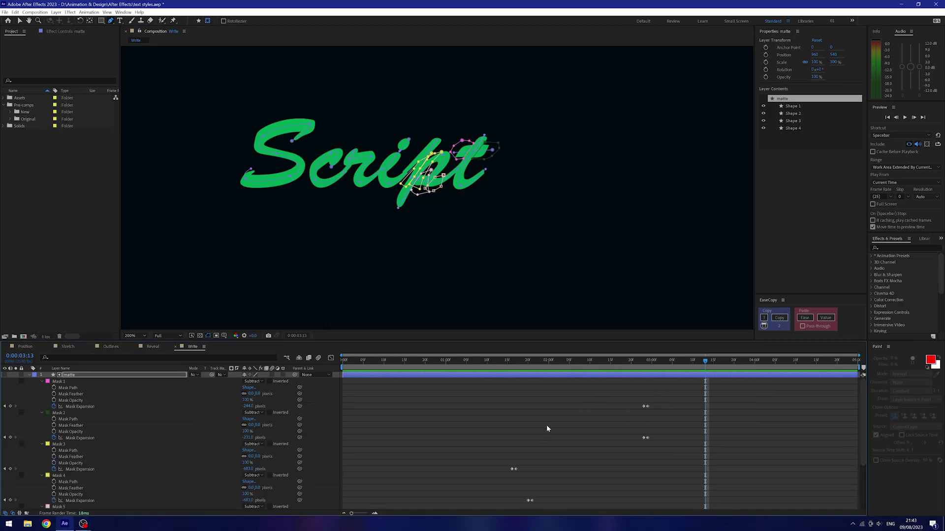
# - Apply Easy Ease to the matte's End keyframes and preview from the start
pyautogui.press('u')
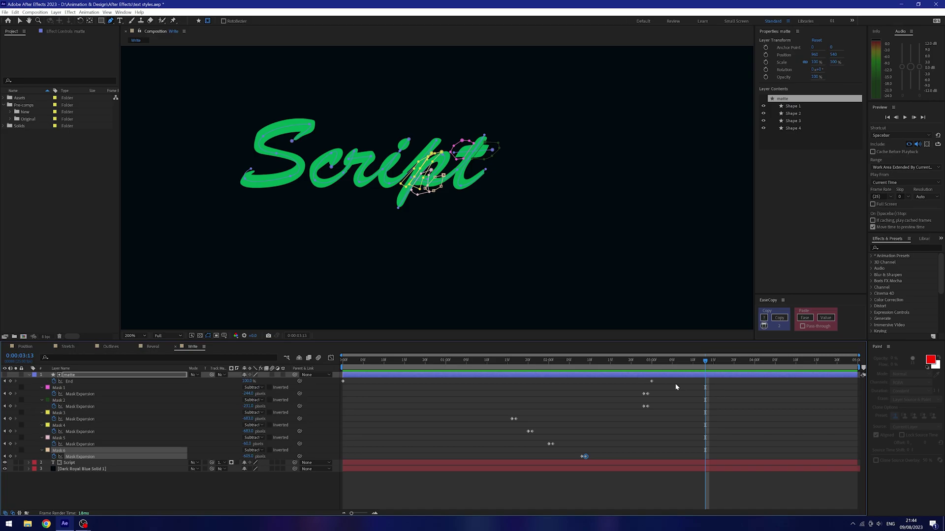
pyautogui.moveTo(675, 382); pyautogui.dragTo(308, 377)
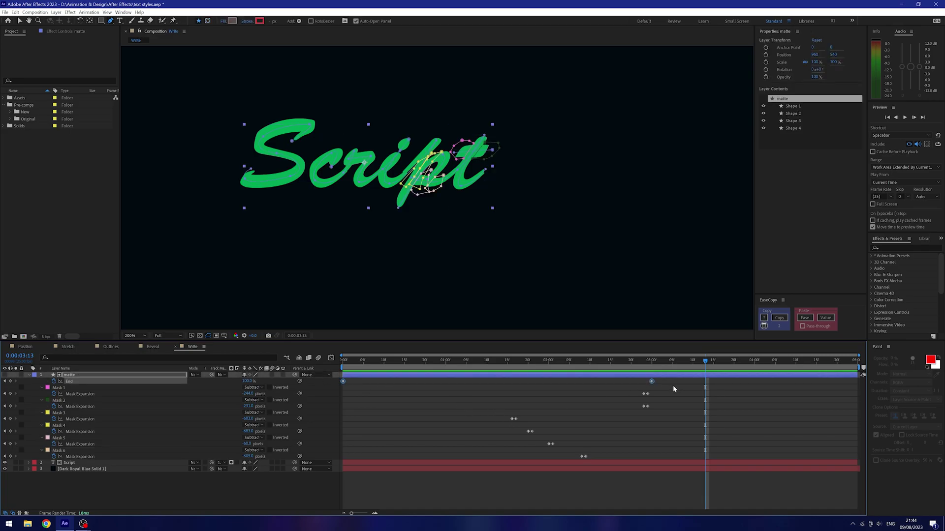
pyautogui.press('F9')
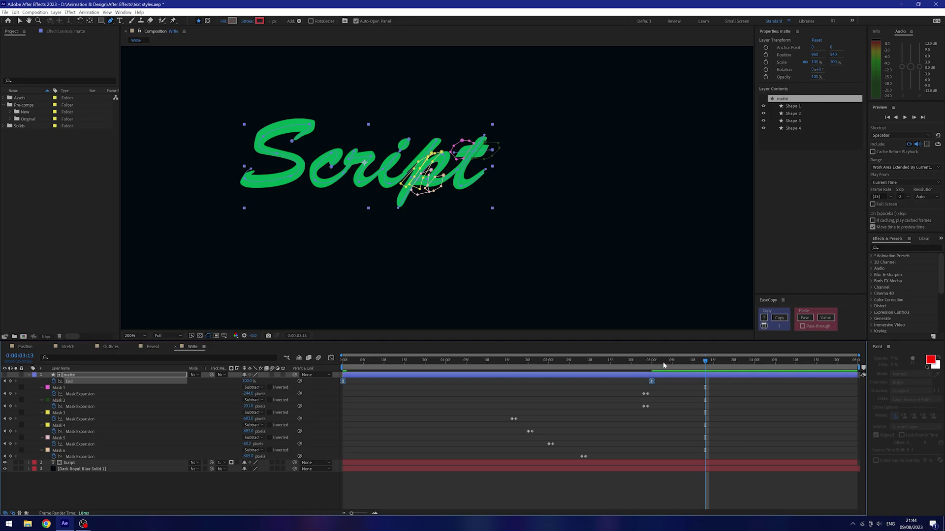
pyautogui.moveTo(663, 363); pyautogui.dragTo(201, 378)
pyautogui.click(537, 401)
pyautogui.press('space')
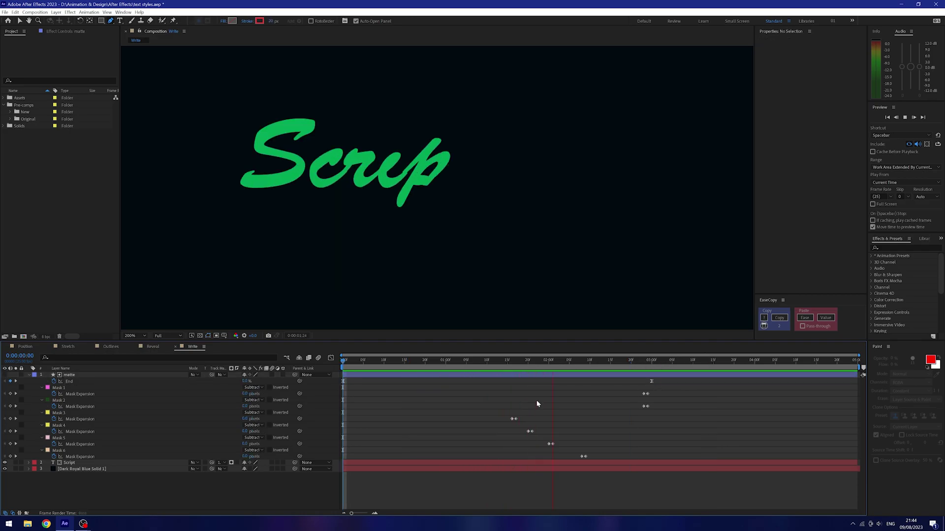
pyautogui.click(573, 361)
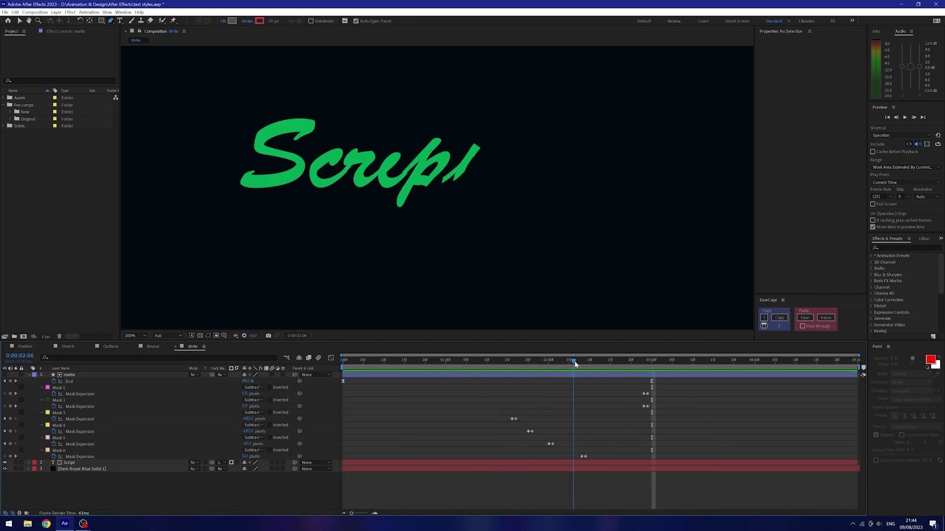
# - Retime Mask 6's expansion keyframes so the full word is revealed by 2:19
pyautogui.moveTo(574, 361); pyautogui.dragTo(553, 362)
pyautogui.moveTo(607, 446); pyautogui.dragTo(558, 456)
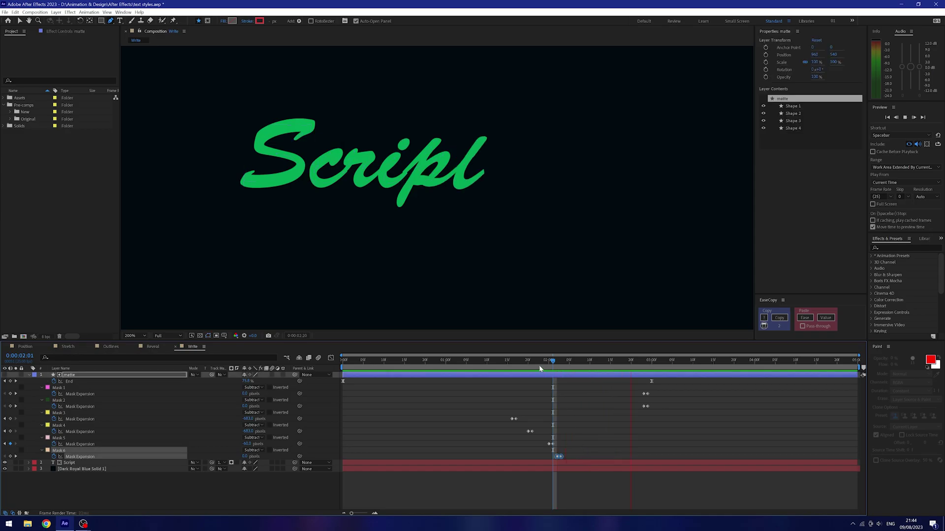
pyautogui.press('space')
pyautogui.click(521, 361)
pyautogui.press('space')
pyautogui.press('space')
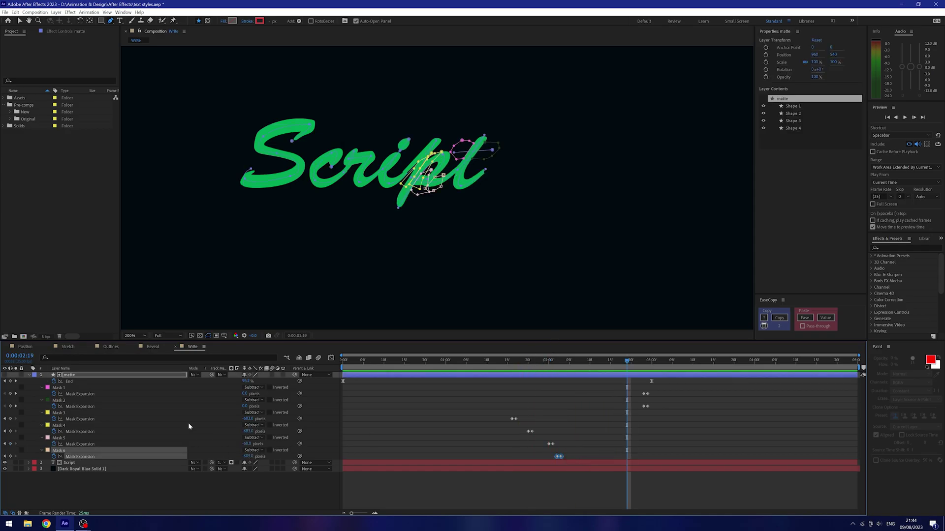
pyautogui.click(92, 376)
# - Duplicate matte and Script, placing Script 2 under matte 2 with matte 2 as its track matte
pyautogui.press('u')
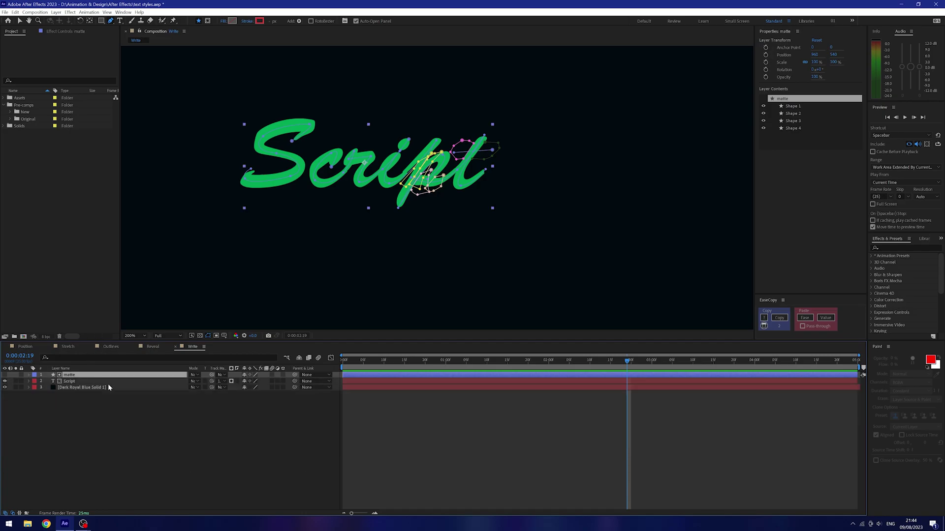
pyautogui.keyDown('shift'); pyautogui.click(99, 382); pyautogui.keyUp('shift')
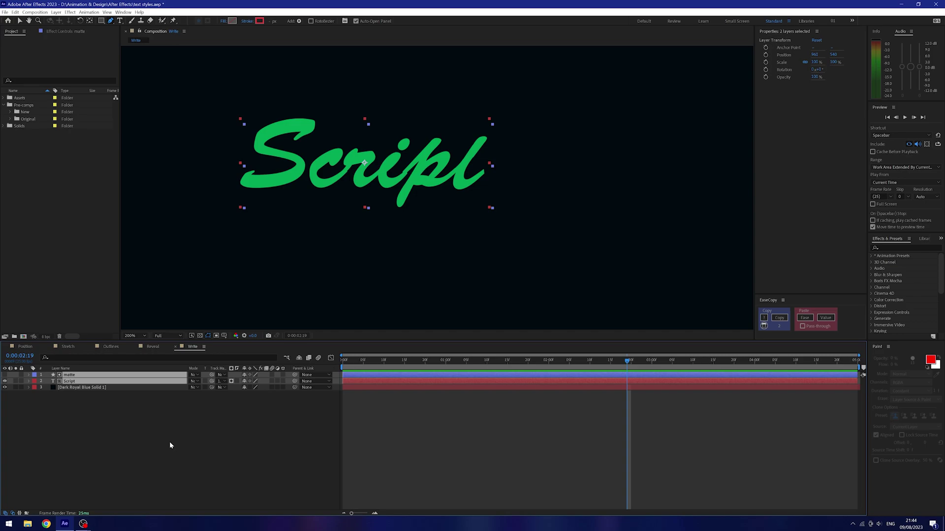
pyautogui.hotkey('ctrl', 'd')
pyautogui.moveTo(66, 388); pyautogui.dragTo(67, 380)
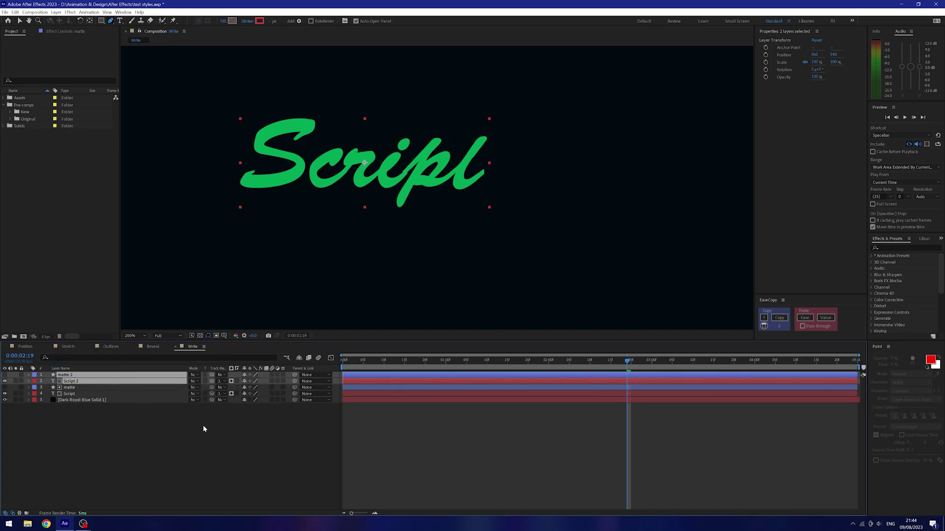
pyautogui.click(76, 383)
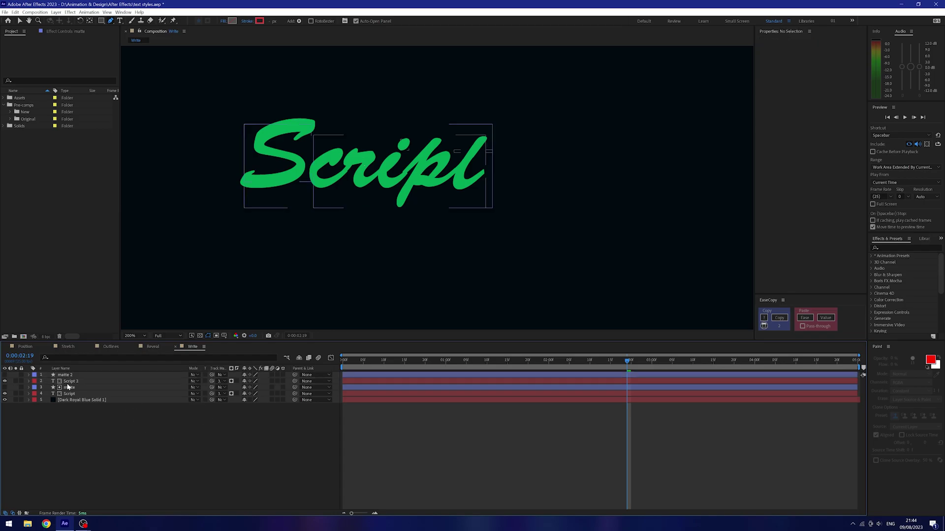
pyautogui.click(219, 381)
pyautogui.click(236, 399)
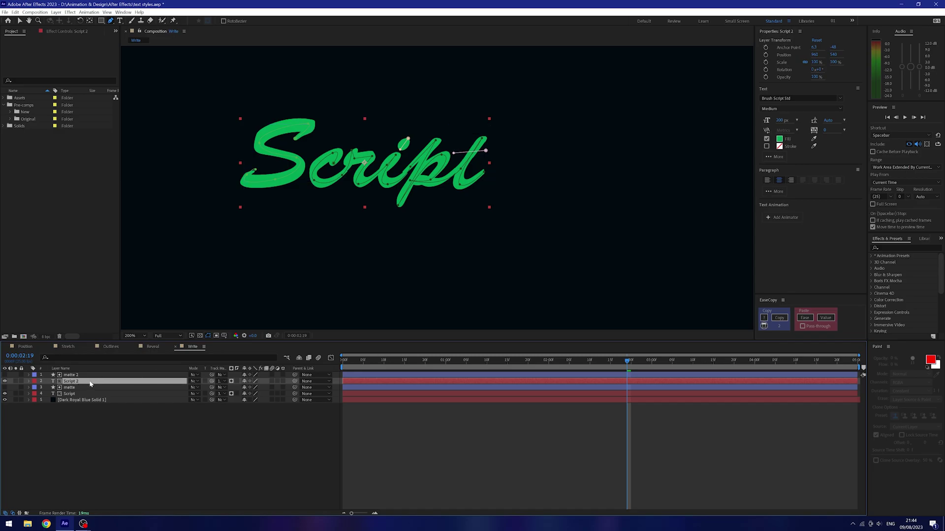
# - Set the original Script layer's text fill to white, FFFFFF
pyautogui.click(70, 393)
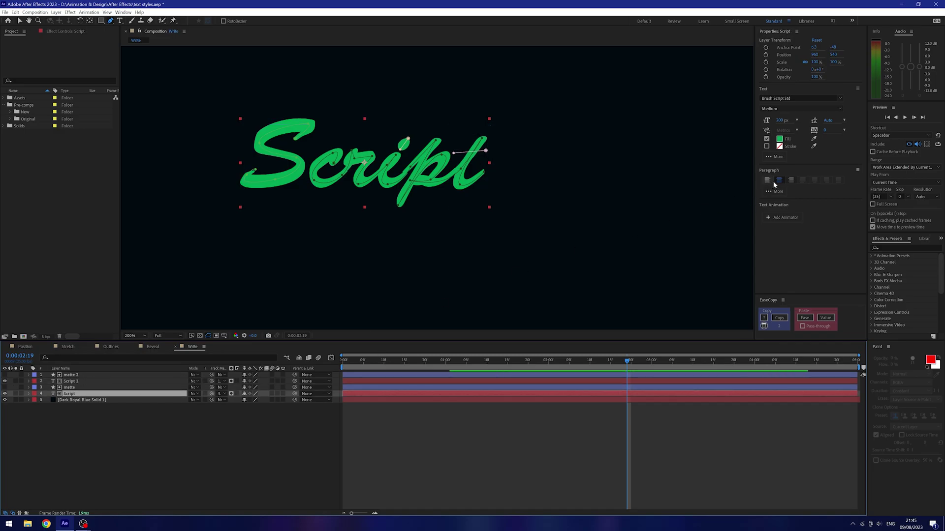
pyautogui.click(779, 138)
pyautogui.write('FFFFFF')
pyautogui.press('Return')
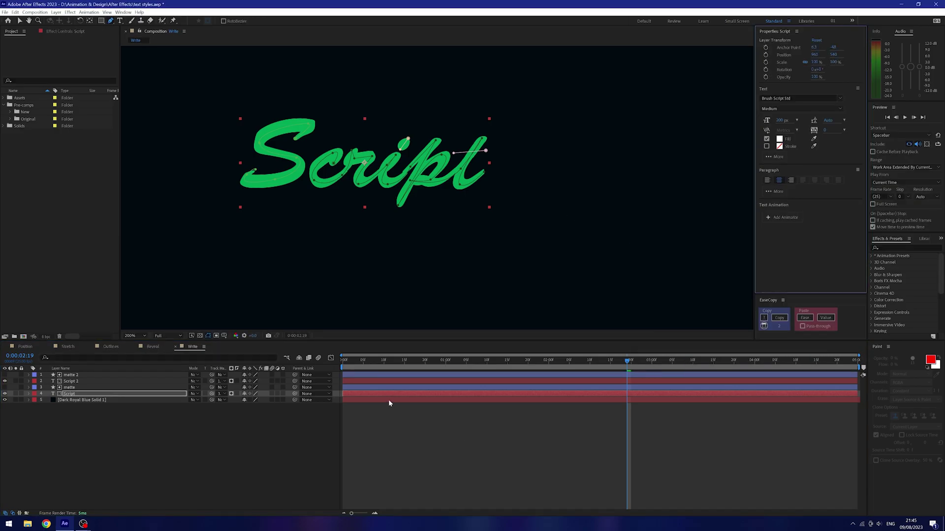
pyautogui.click(356, 379)
# - Shift the matte 2 and Script 2 layers to start at frame 0:00:00:05
pyautogui.keyDown('ctrl'); pyautogui.click(356, 374); pyautogui.keyUp('ctrl')
pyautogui.click(365, 364)
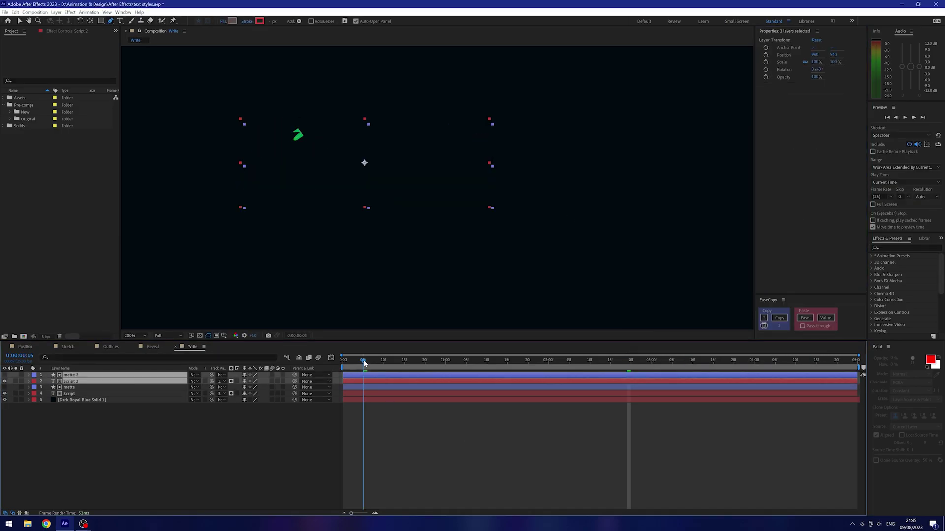
pyautogui.moveTo(358, 377); pyautogui.dragTo(378, 378)
pyautogui.click(464, 457)
pyautogui.press('Home')
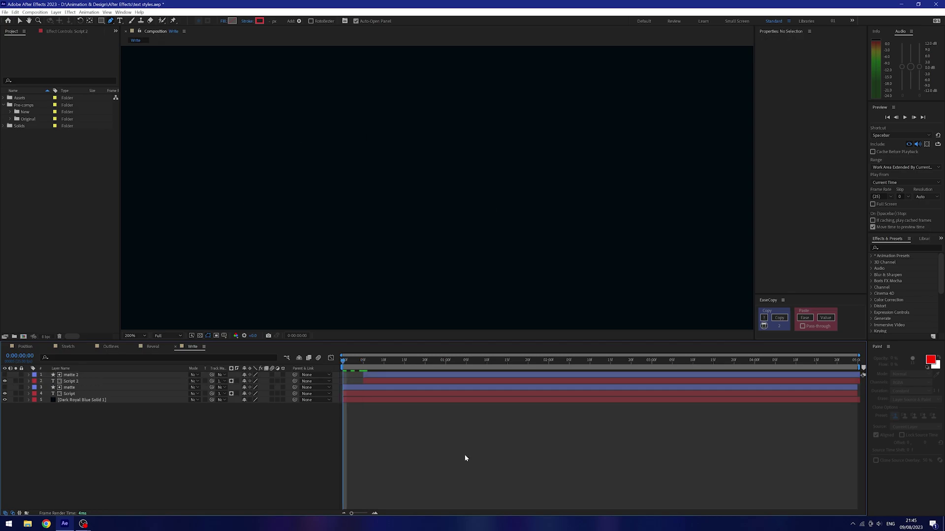
# - Preview from the start to watch the green lettering trail the white write-on
pyautogui.press('space')
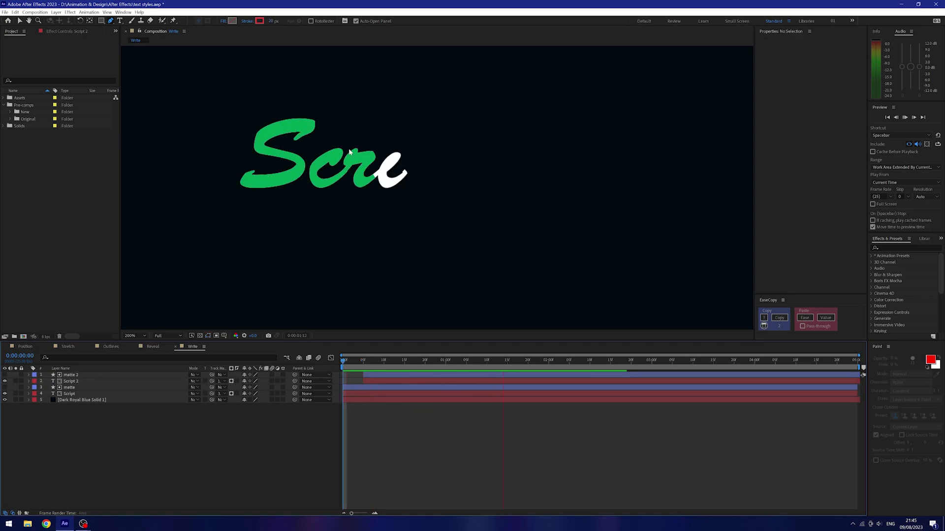
pyautogui.scroll(-1, 394, 176)
pyautogui.press('space')
pyautogui.moveTo(394, 176); pyautogui.dragTo(409, 190)
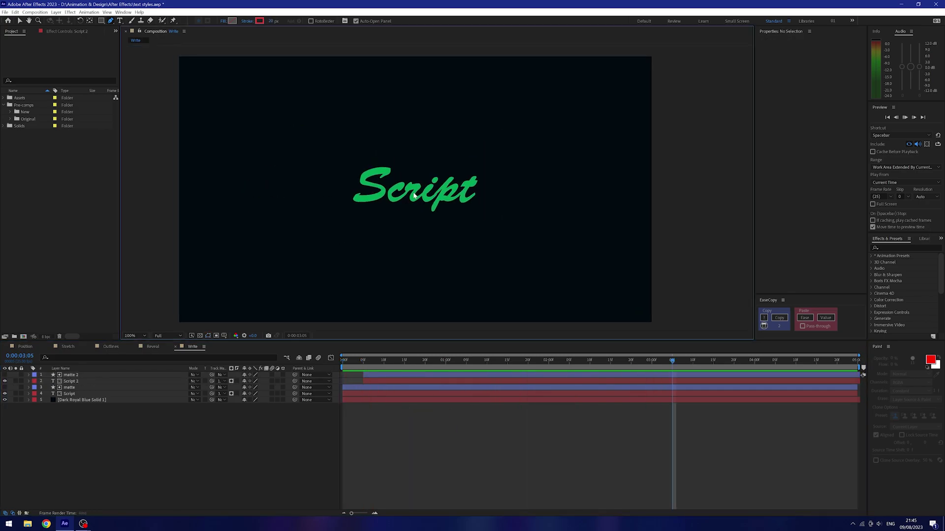
pyautogui.press('space')
pyautogui.press('space')
pyautogui.press('Home')
pyautogui.press('space')
pyautogui.press('space')
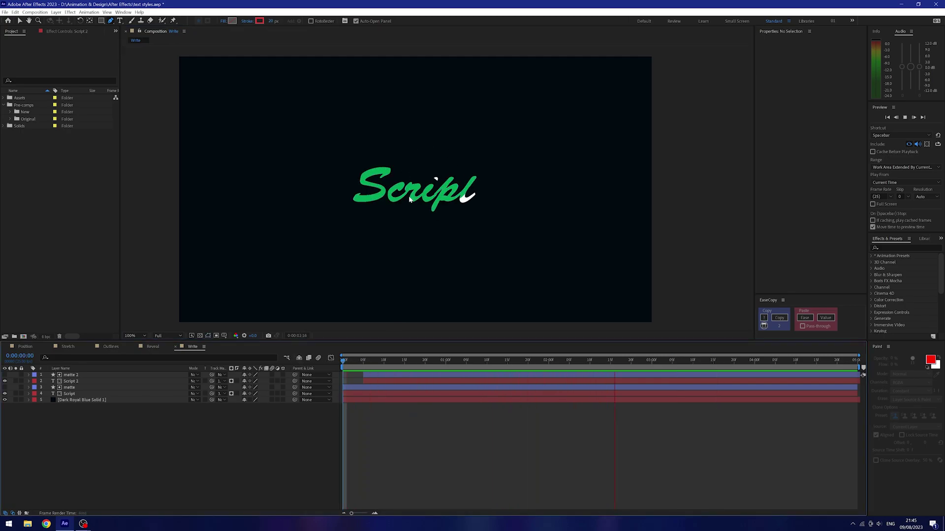
pyautogui.press('space')
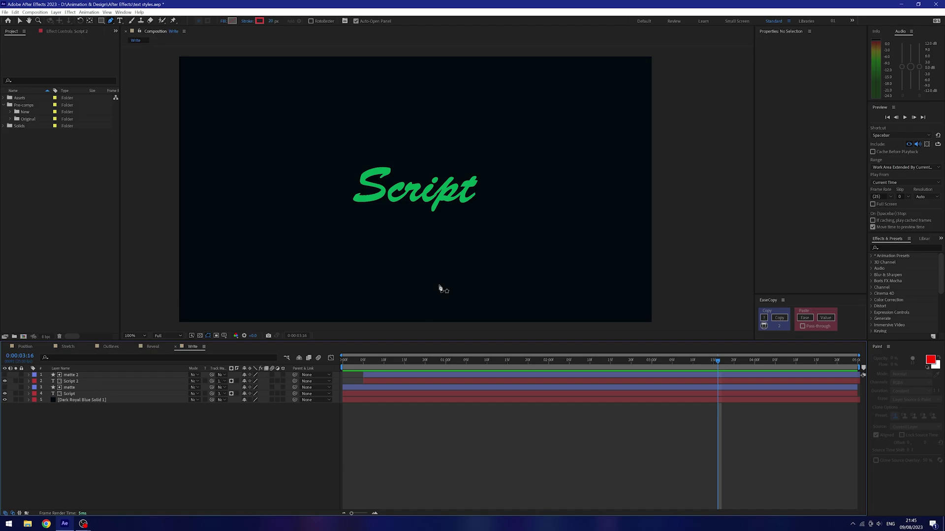